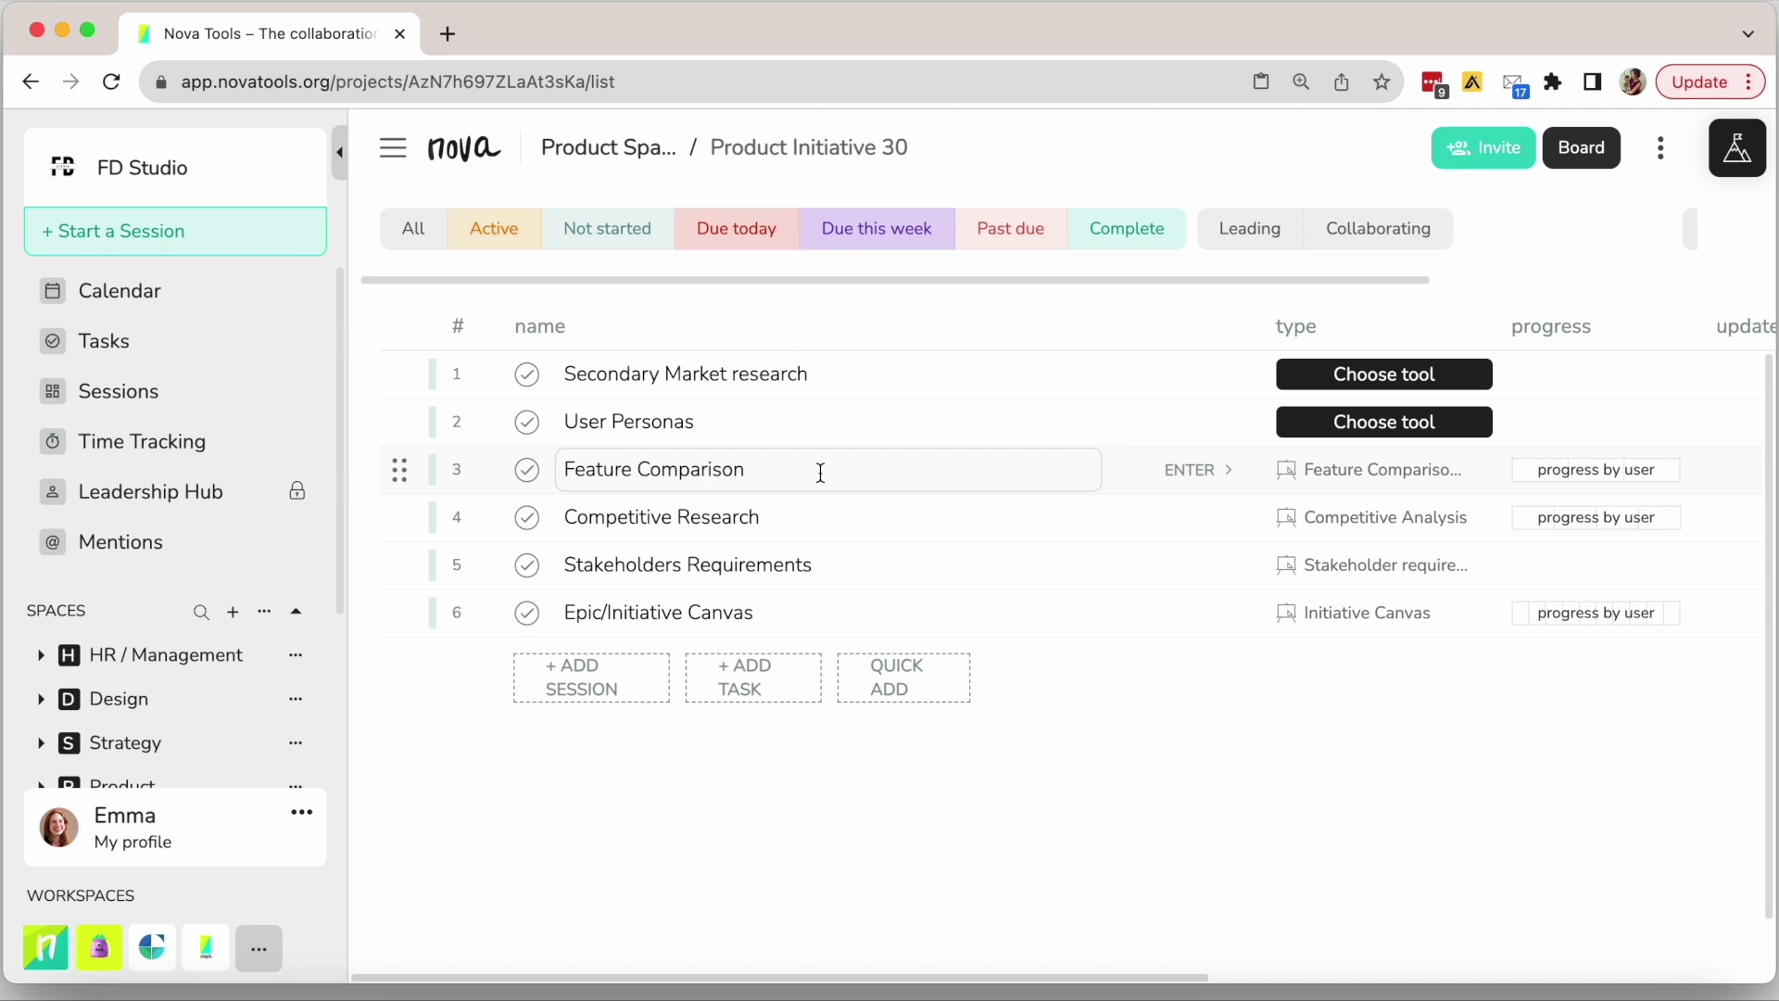
- Reset the task list to normal zoom and open the Feature Comparison board
{"action": "key", "text": "super+0"}
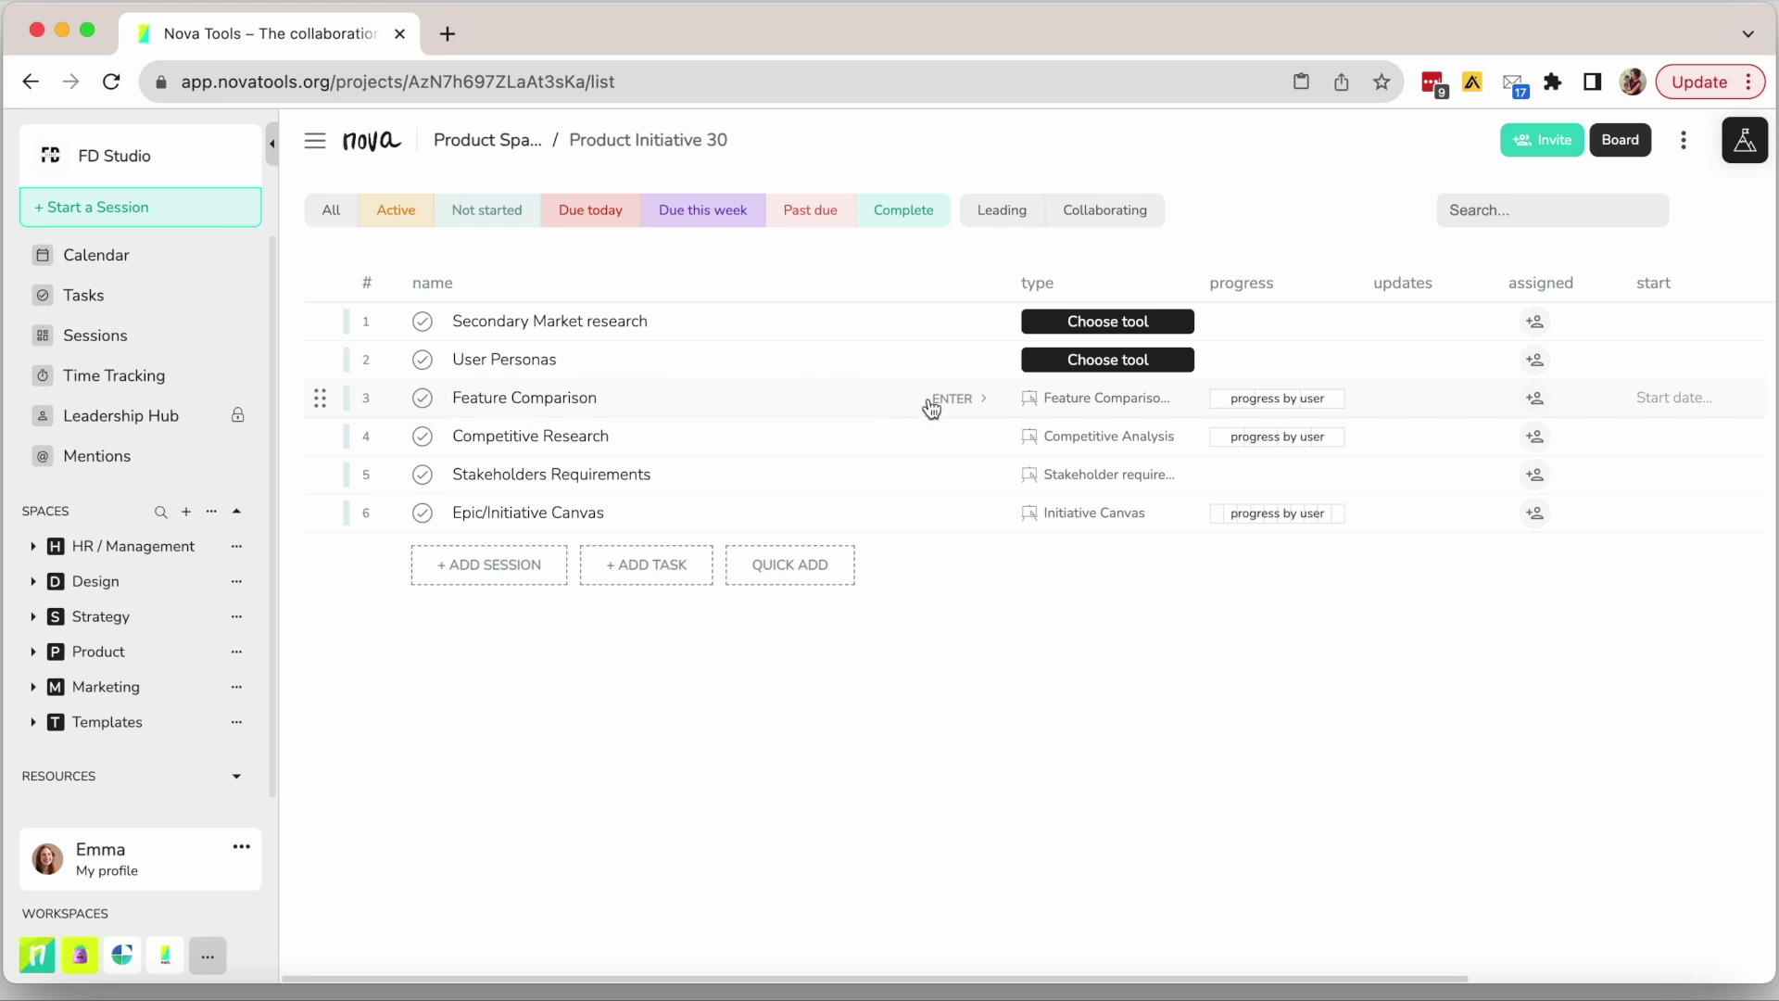
{"action": "left_click", "coordinate": [963, 407]}
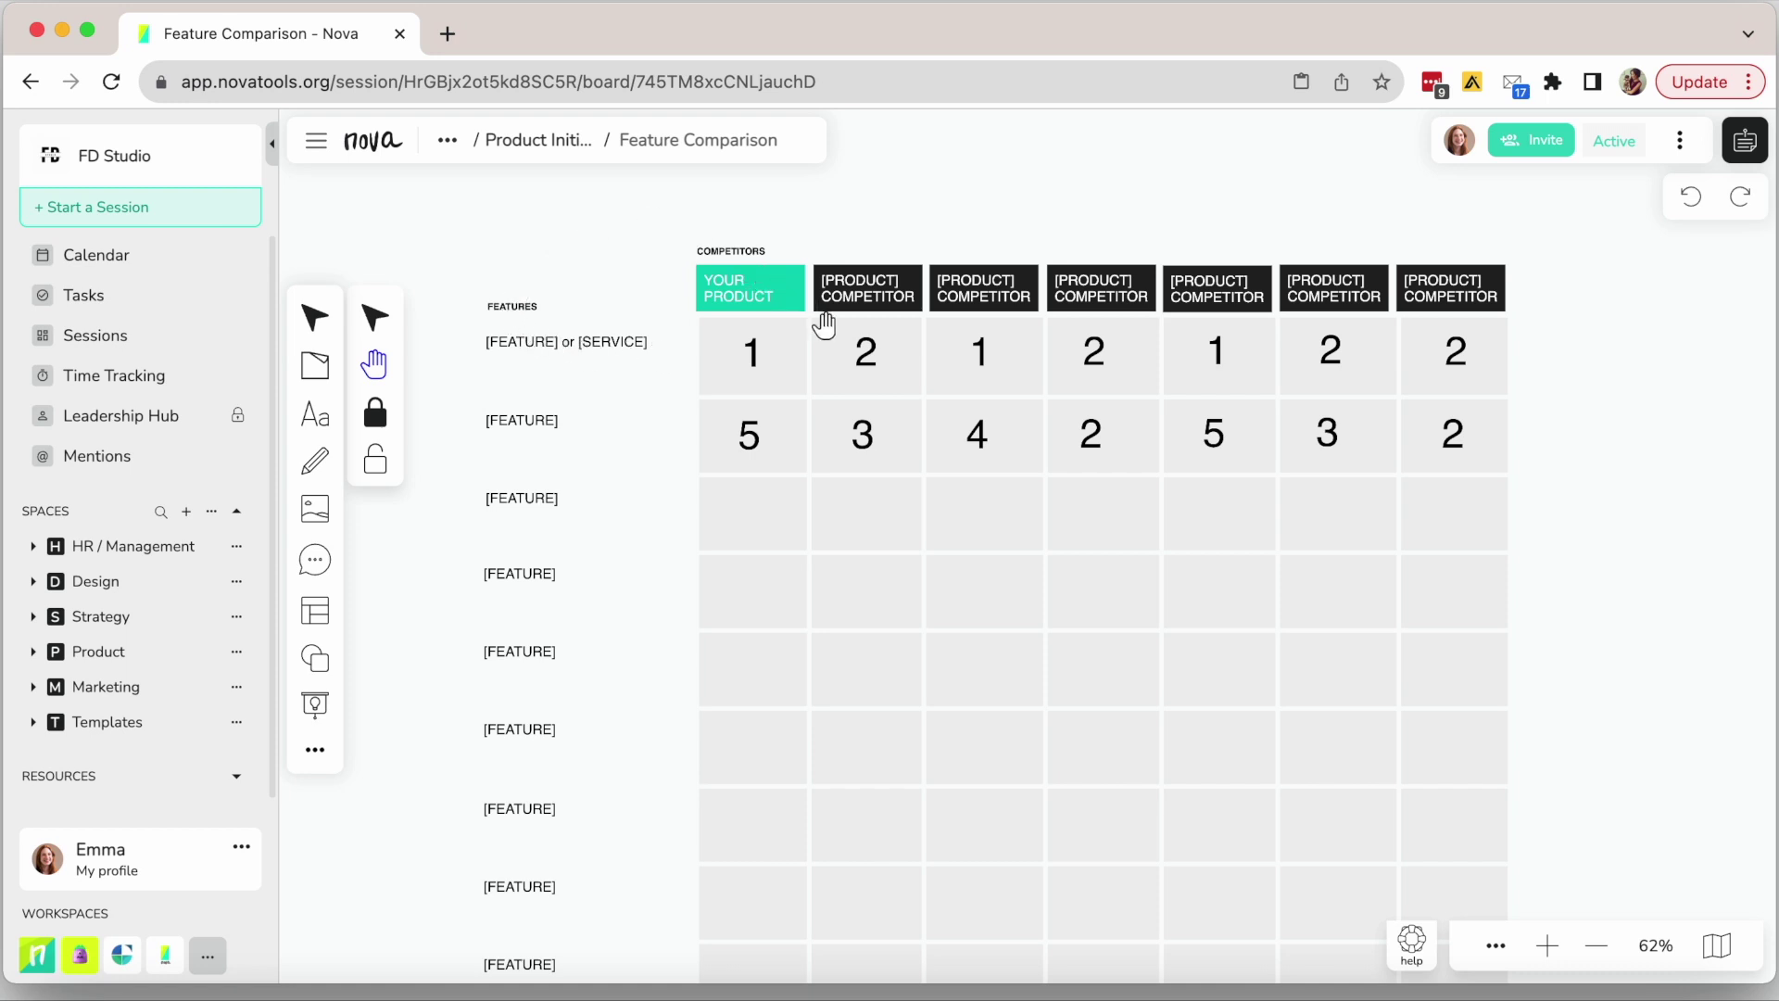
- Go back to the Product Initiative 30 list and open the Competitive Research board
{"action": "left_click", "coordinate": [532, 139]}
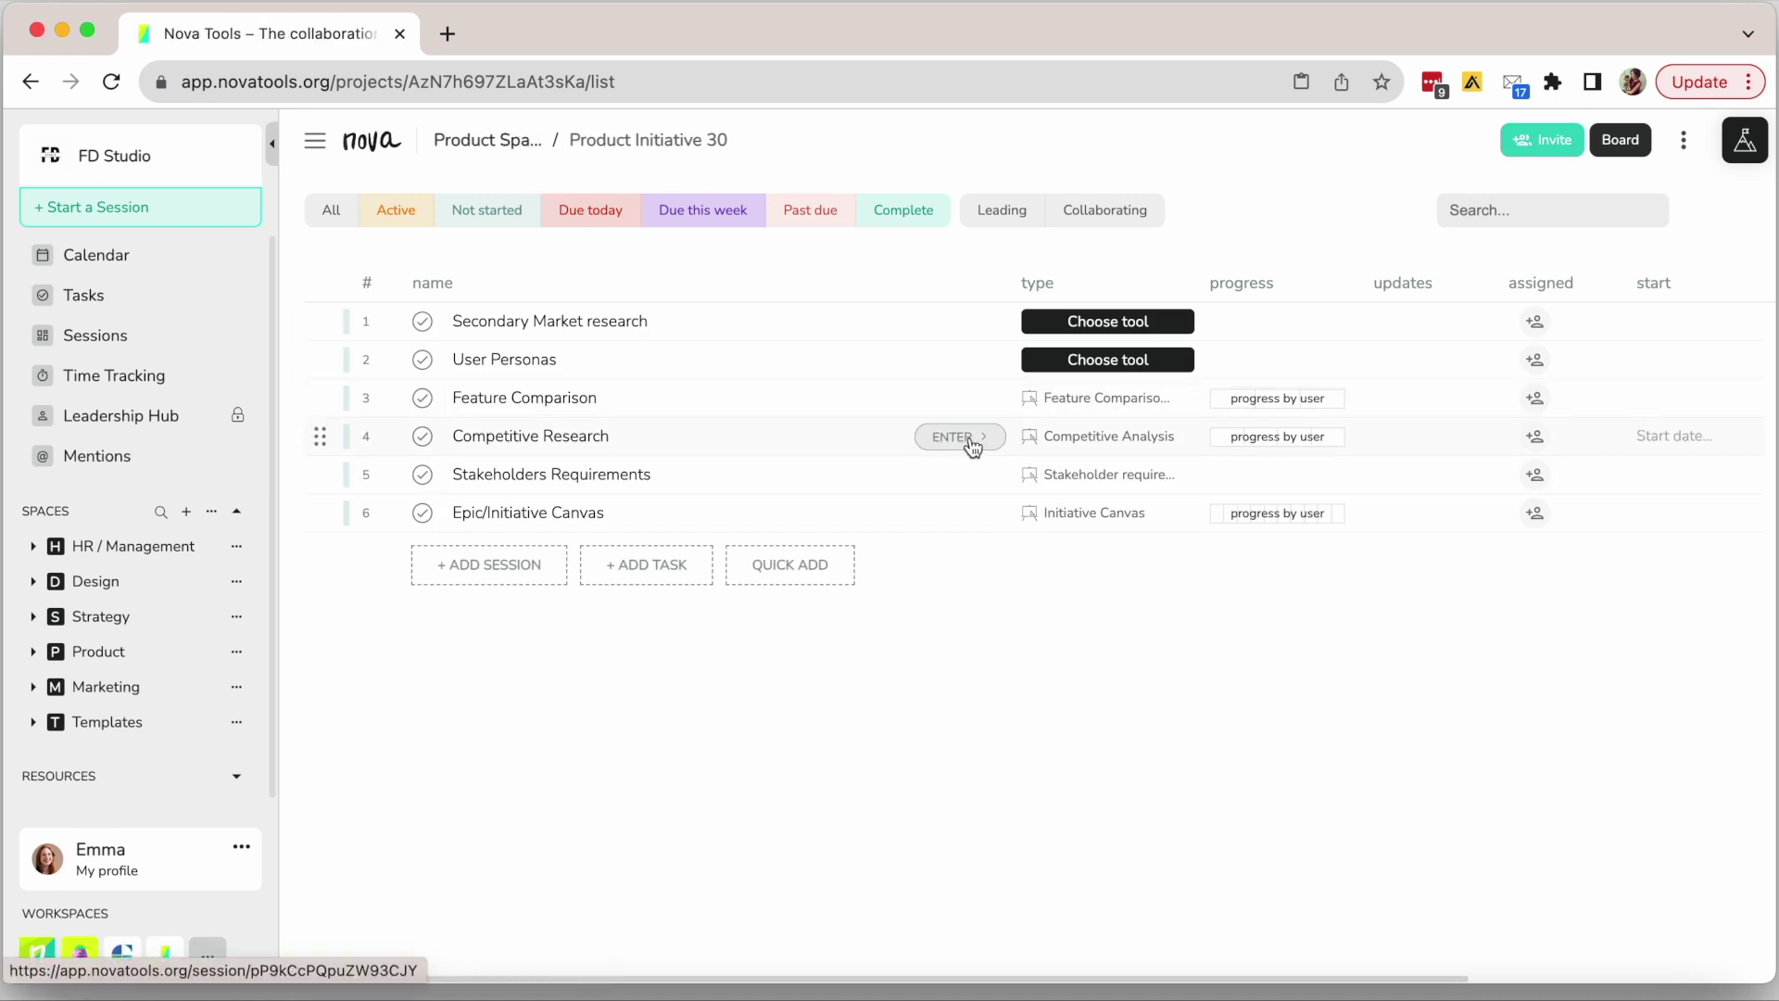
{"action": "left_click", "coordinate": [963, 437]}
{"action": "scroll", "coordinate": [793, 537], "scroll_direction": "up", "scroll_amount": 5}
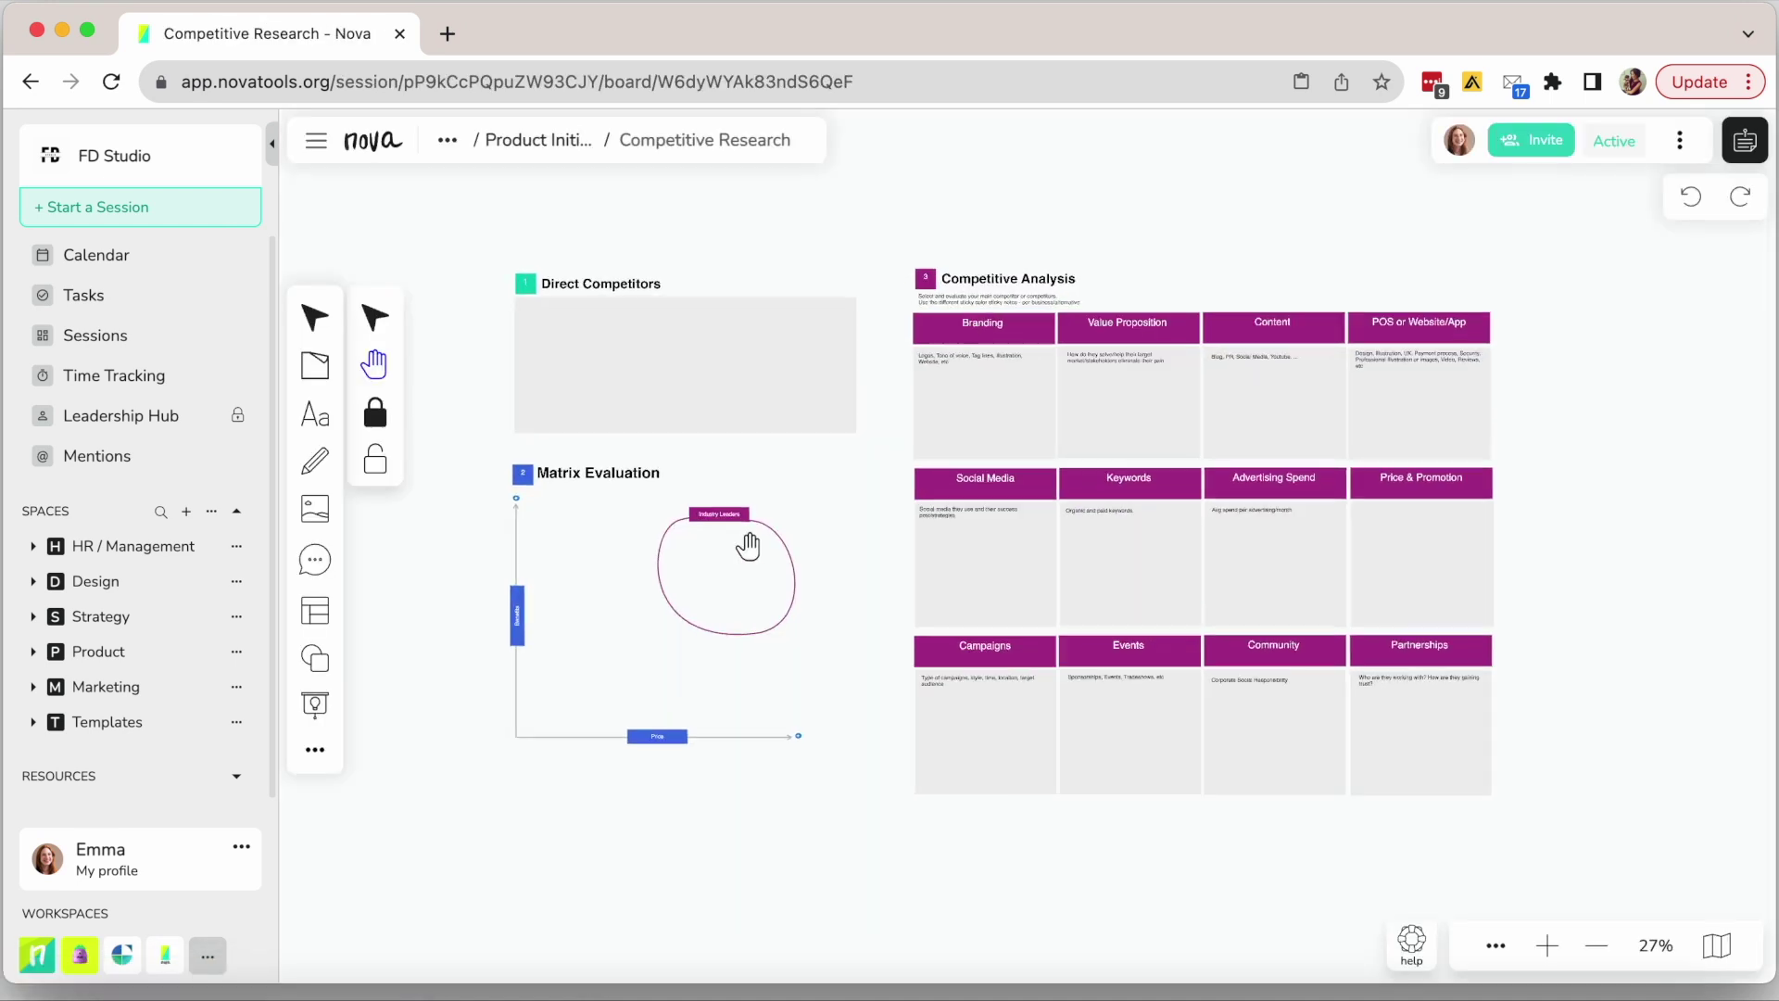
{"action": "scroll", "coordinate": [839, 512], "scroll_direction": "up", "scroll_amount": 2}
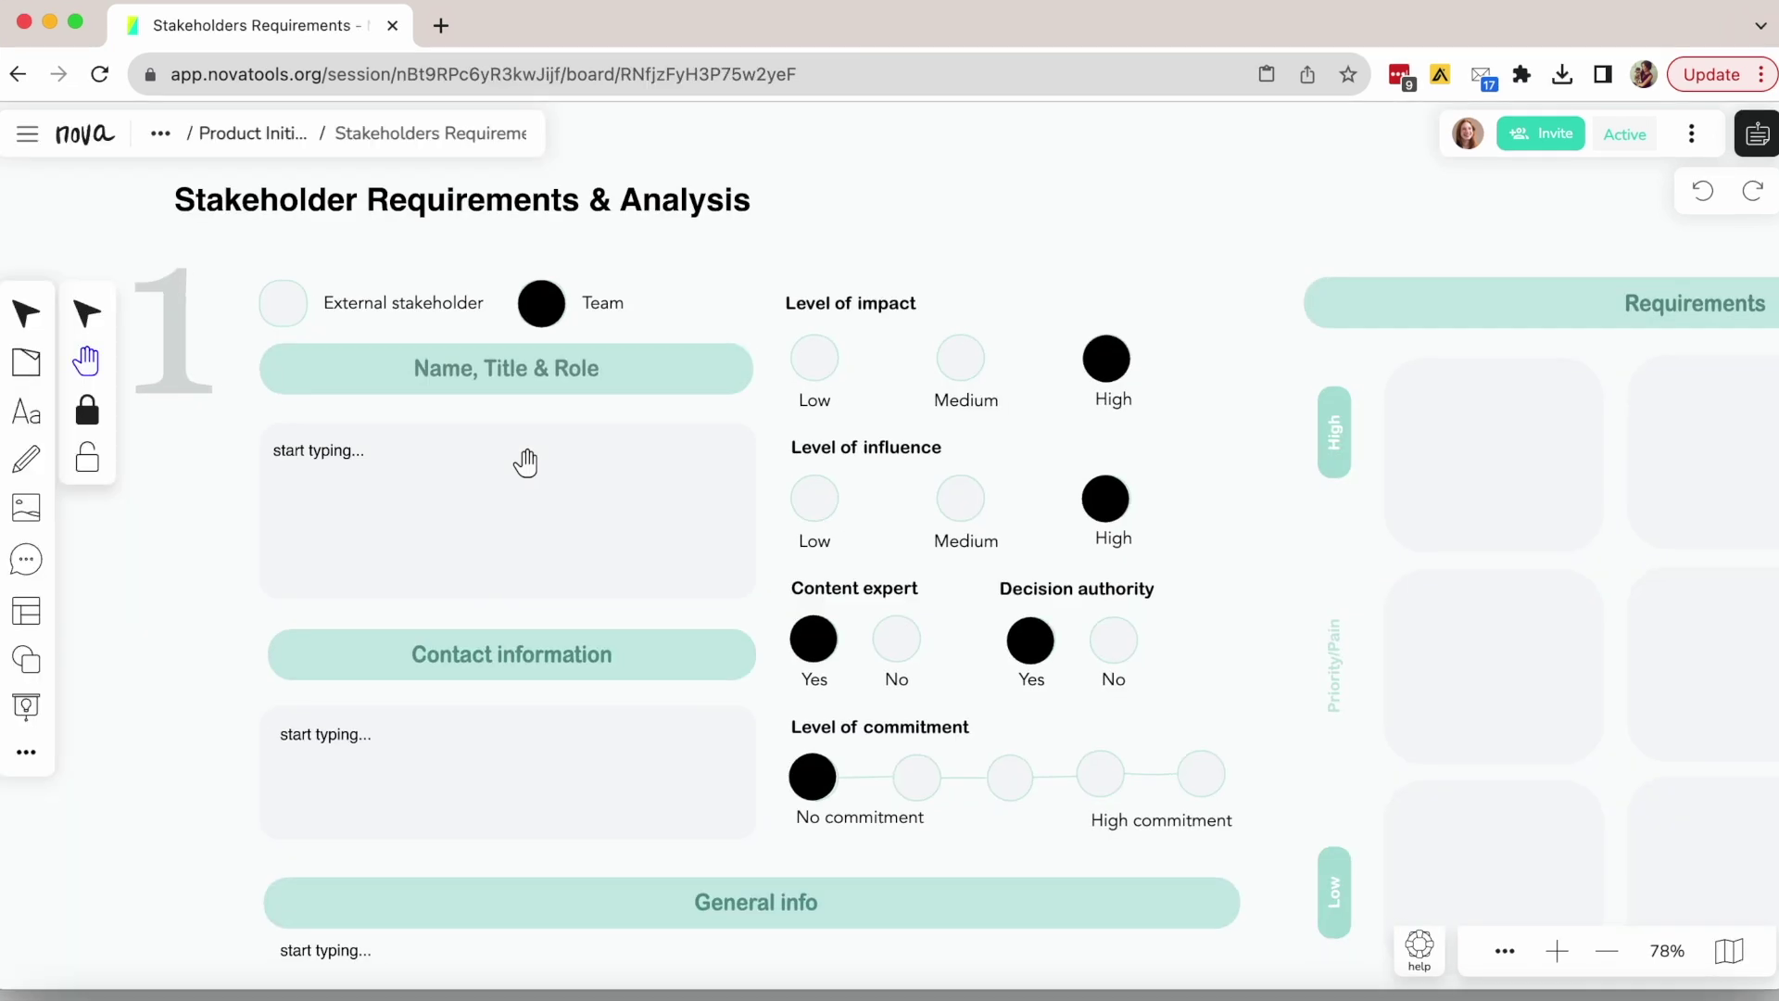
- Set stakeholder 1's impact and influence to Medium and commitment to the fourth level
{"action": "left_click", "coordinate": [86, 313]}
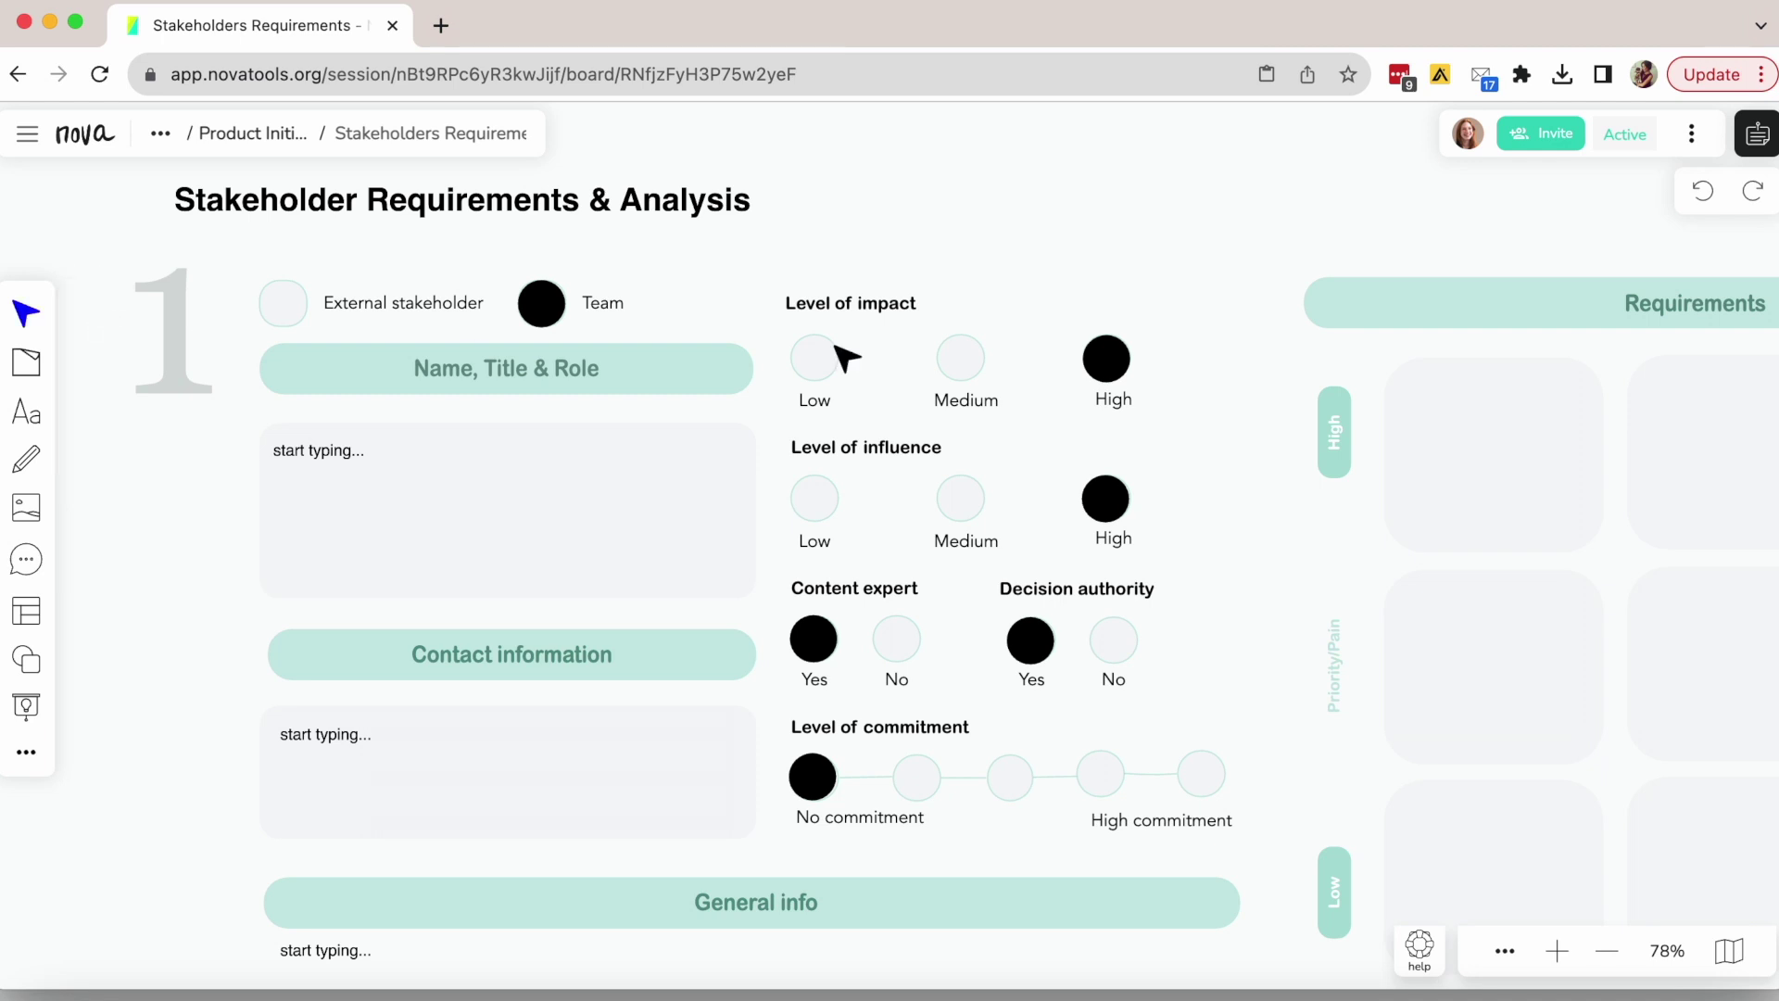
{"action": "left_click_drag", "start_coordinate": [1123, 373], "coordinate": [977, 384]}
{"action": "left_click_drag", "start_coordinate": [1108, 501], "coordinate": [970, 510]}
{"action": "left_click_drag", "start_coordinate": [834, 783], "coordinate": [1124, 780]}
{"action": "left_click", "coordinate": [1216, 387]}
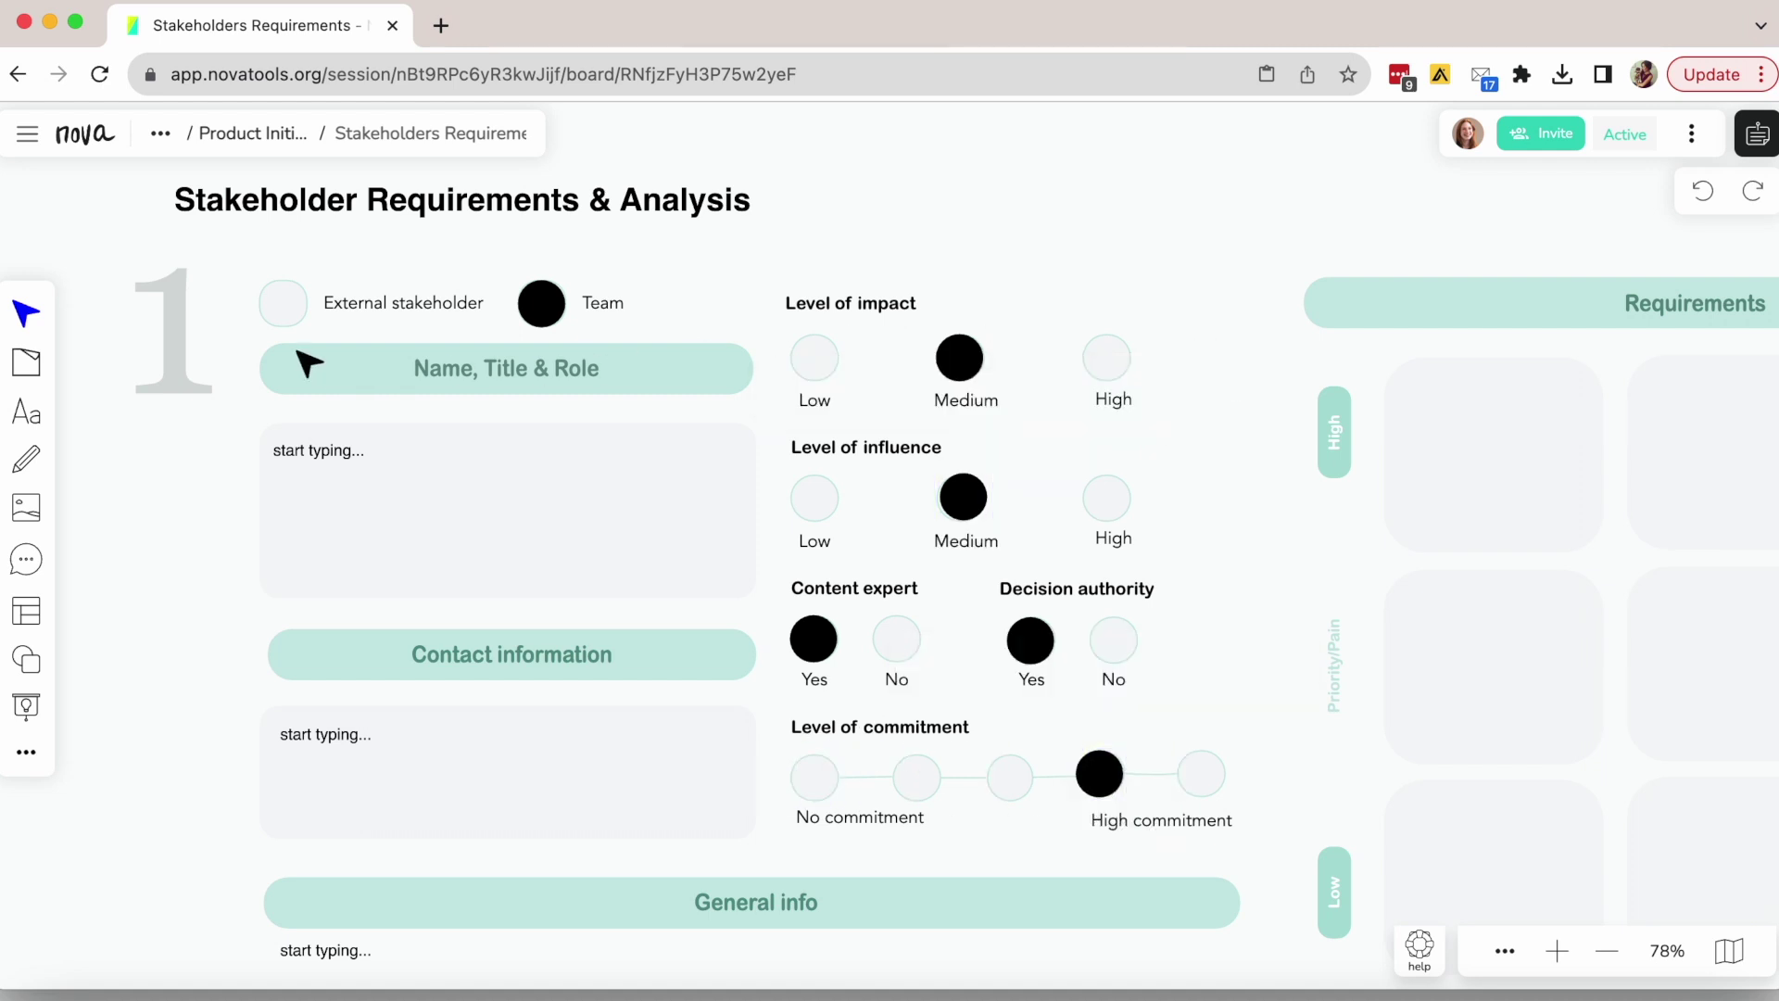
- Pan the board to reveal the Expectations, Concerns and Notes columns
{"action": "scroll", "coordinate": [306, 364], "scroll_direction": "down", "scroll_amount": 5}
{"action": "left_click", "coordinate": [25, 313]}
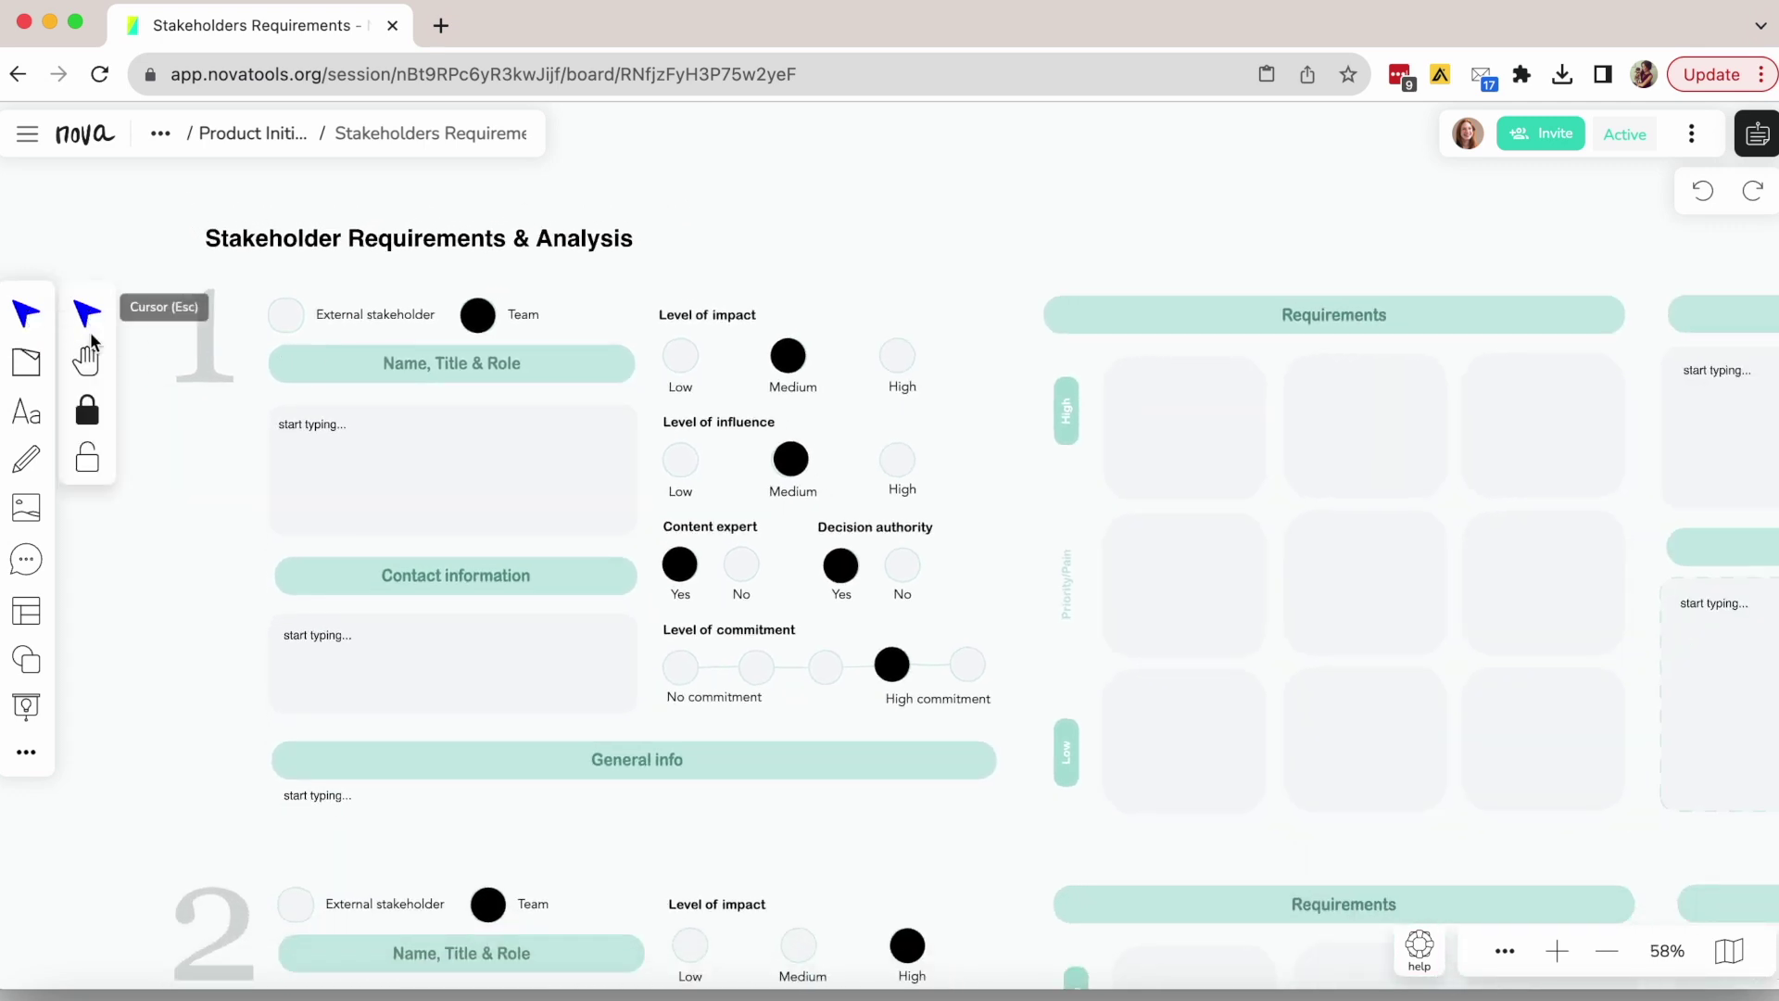
{"action": "left_click", "coordinate": [87, 360]}
{"action": "left_click_drag", "start_coordinate": [1331, 417], "coordinate": [1406, 370]}
{"action": "scroll", "coordinate": [1410, 377], "scroll_direction": "down", "scroll_amount": 4}
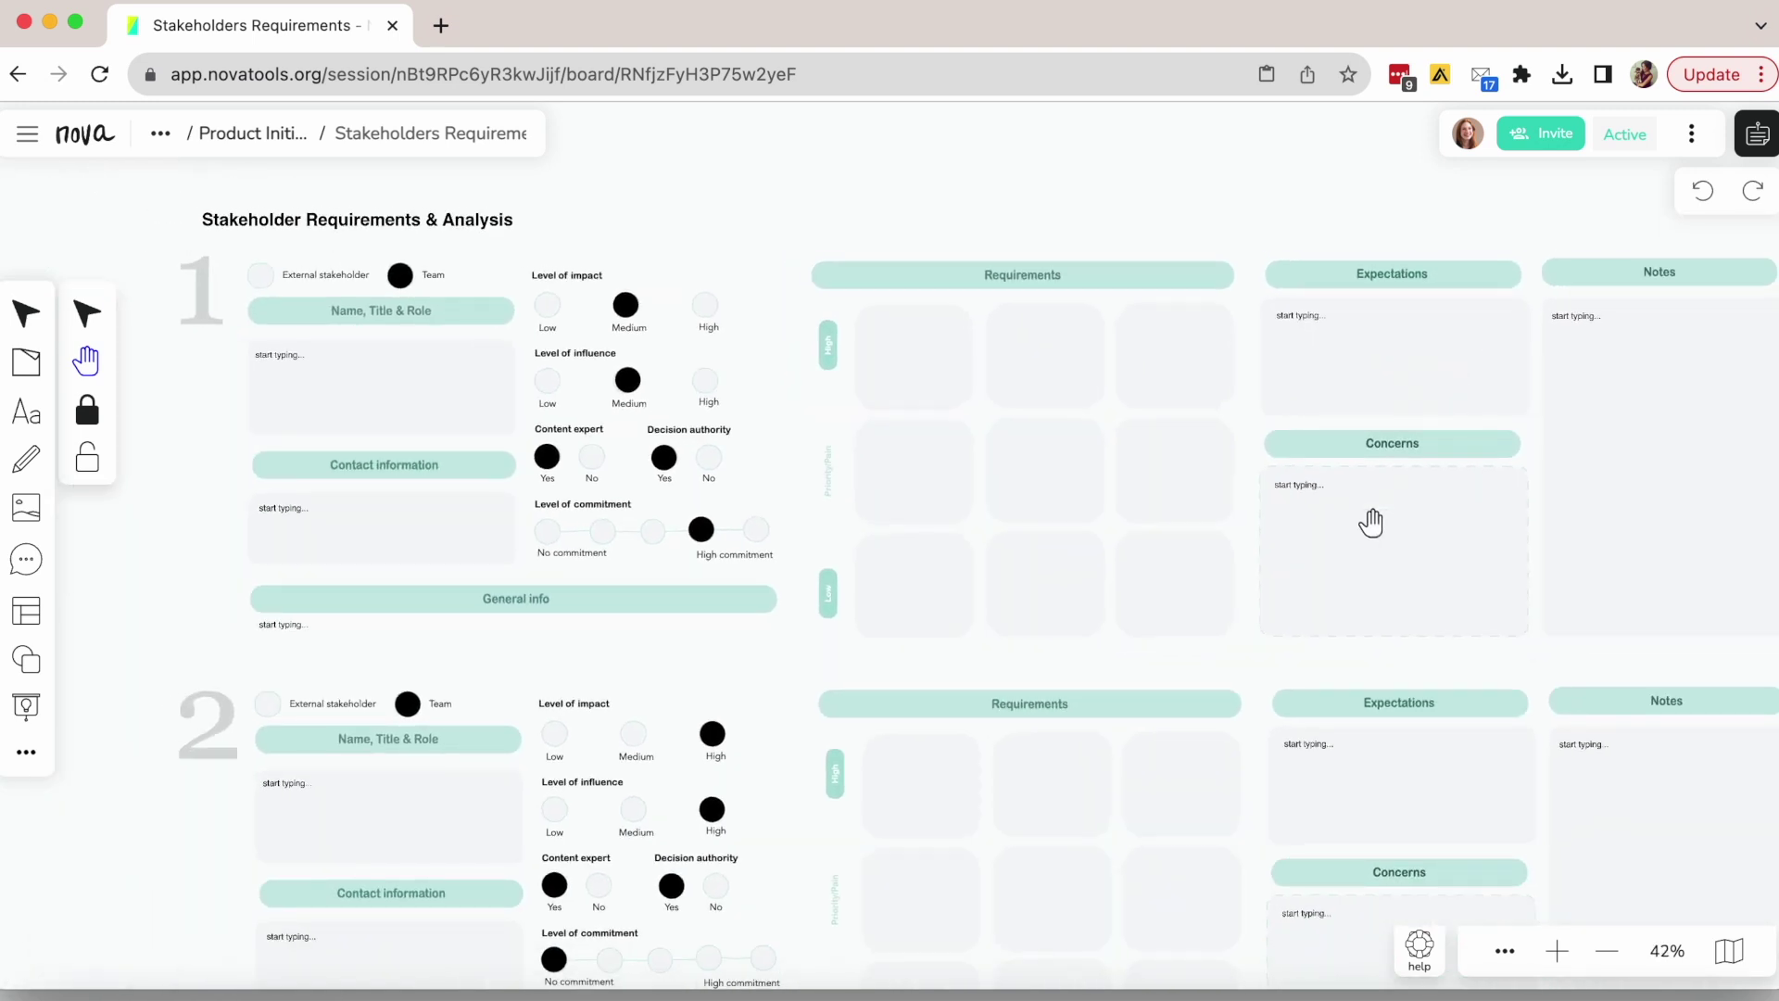
{"action": "scroll", "coordinate": [1295, 544], "scroll_direction": "right", "scroll_amount": 2}
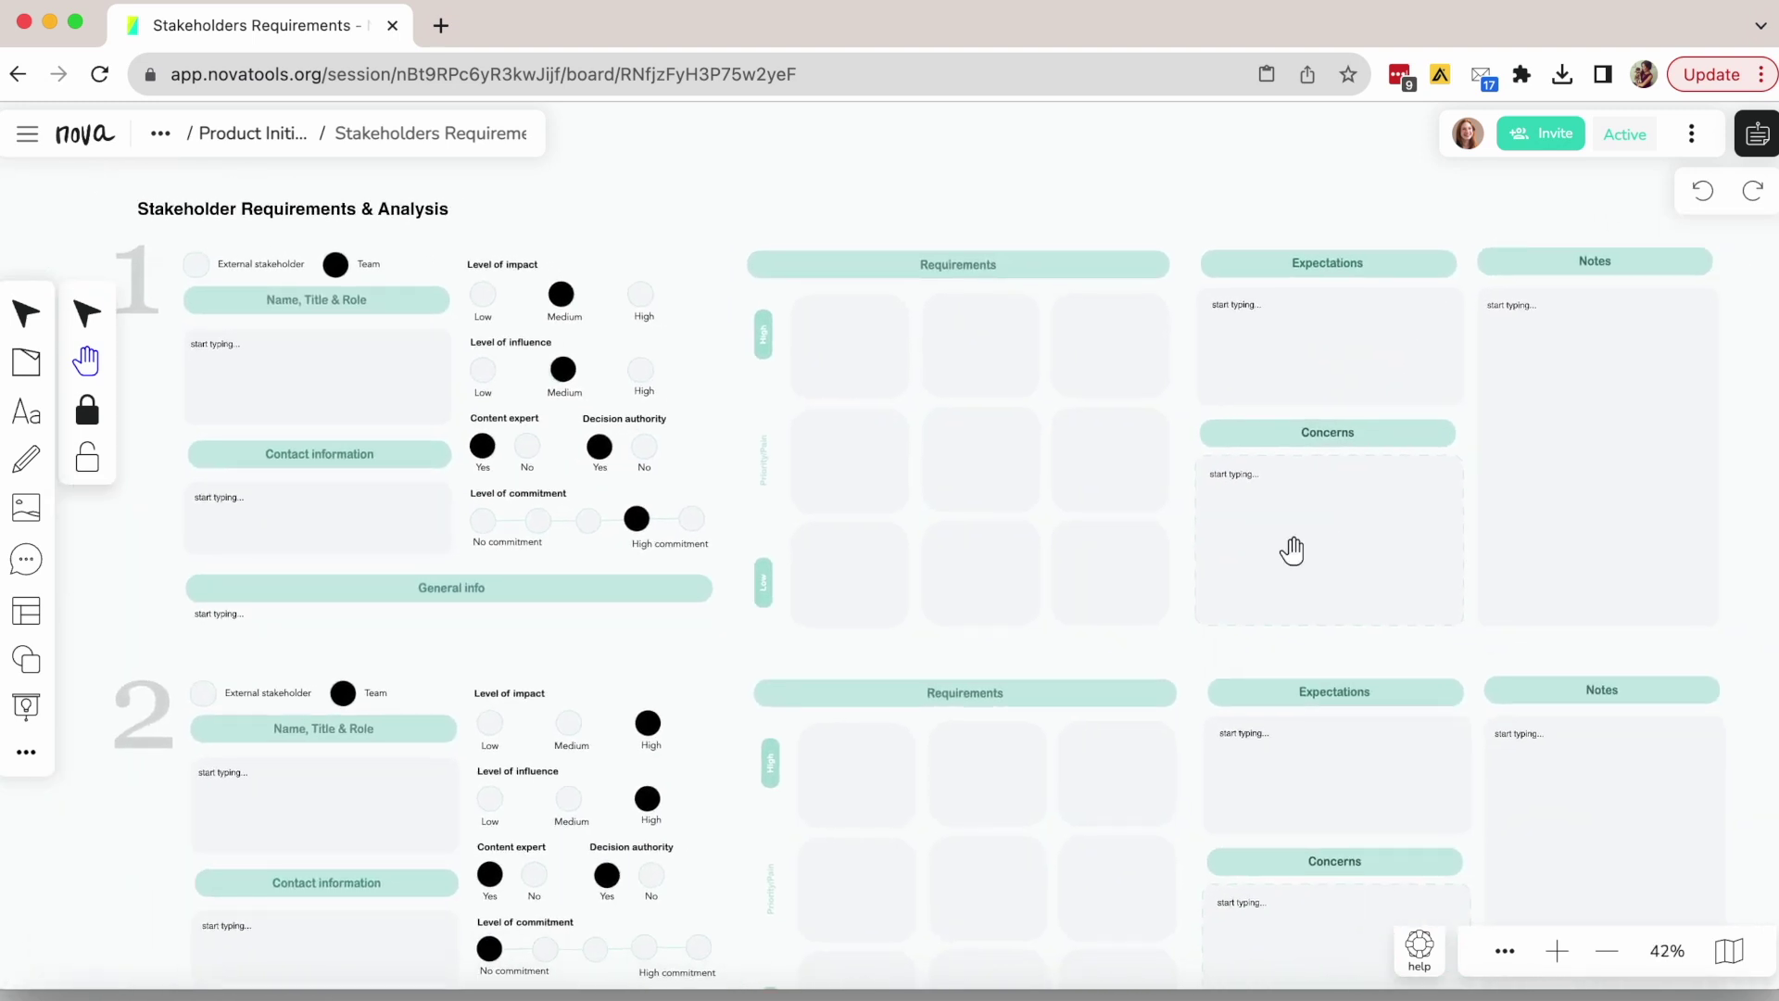
- Place four teal sticky notes in the Requirements cells and bring up the first note's colour options
{"action": "left_click", "coordinate": [26, 361]}
{"action": "left_click", "coordinate": [850, 348]}
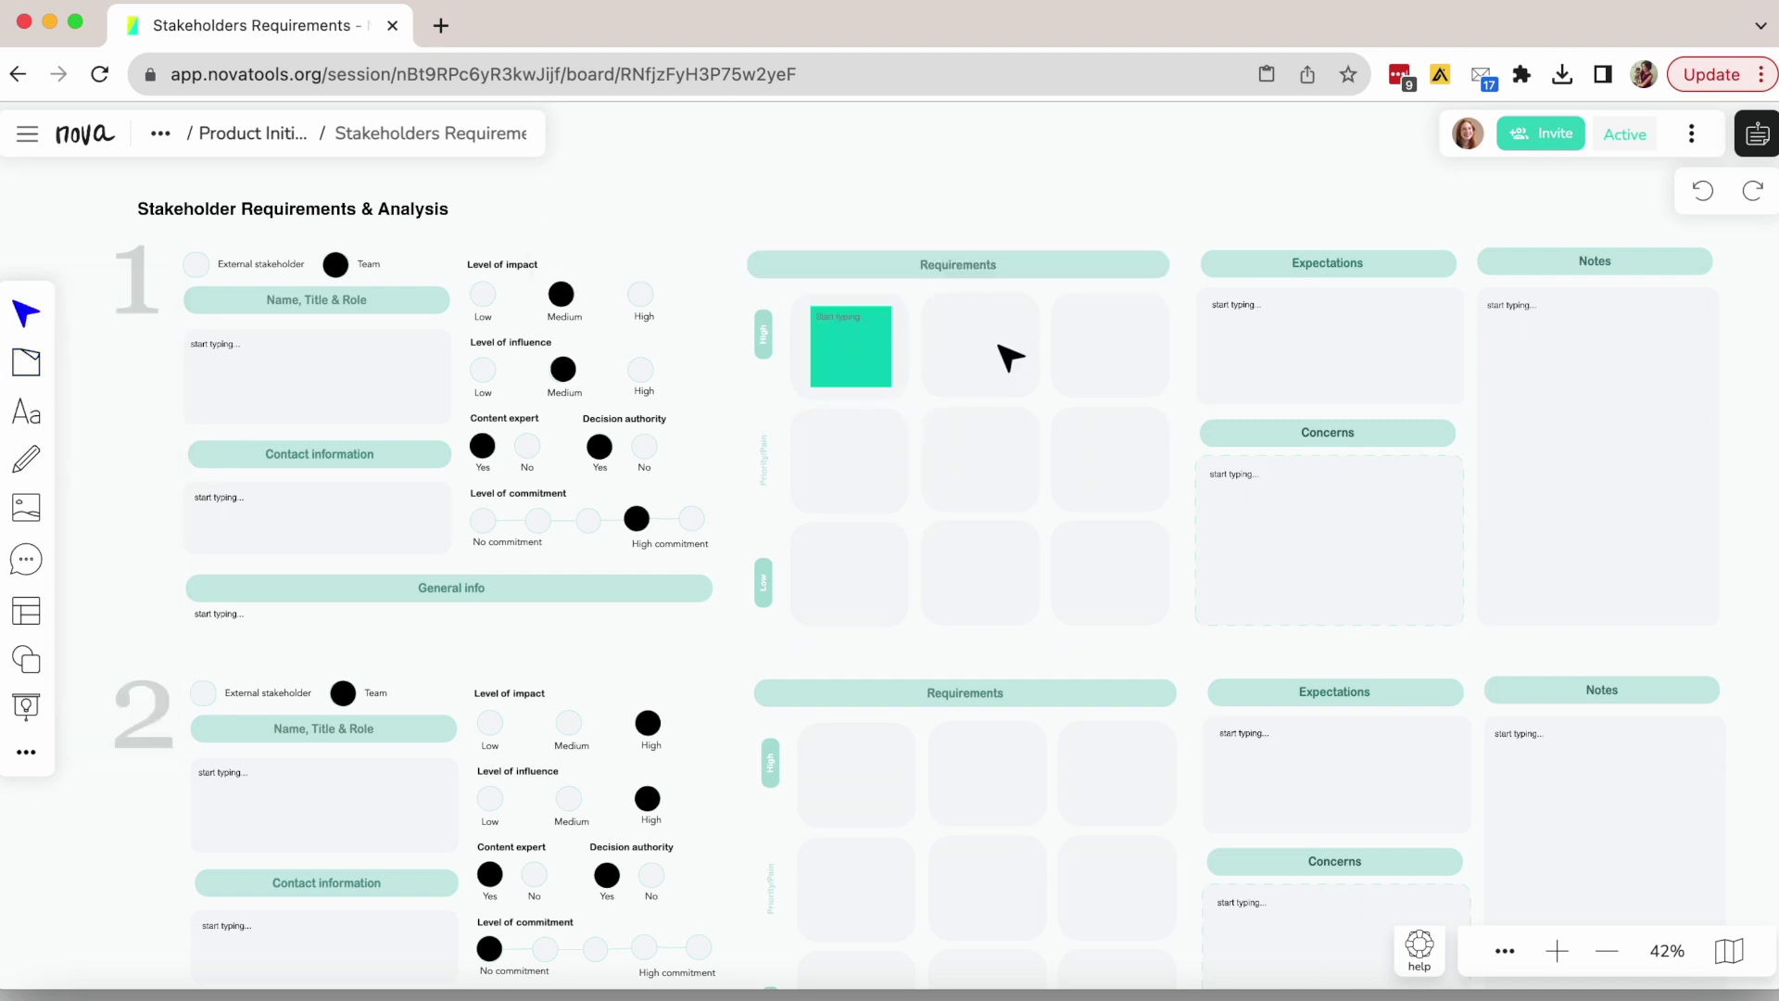
{"action": "double_click", "coordinate": [997, 344]}
{"action": "double_click", "coordinate": [1144, 332]}
{"action": "double_click", "coordinate": [811, 449]}
{"action": "left_click_drag", "start_coordinate": [816, 458], "coordinate": [845, 457]}
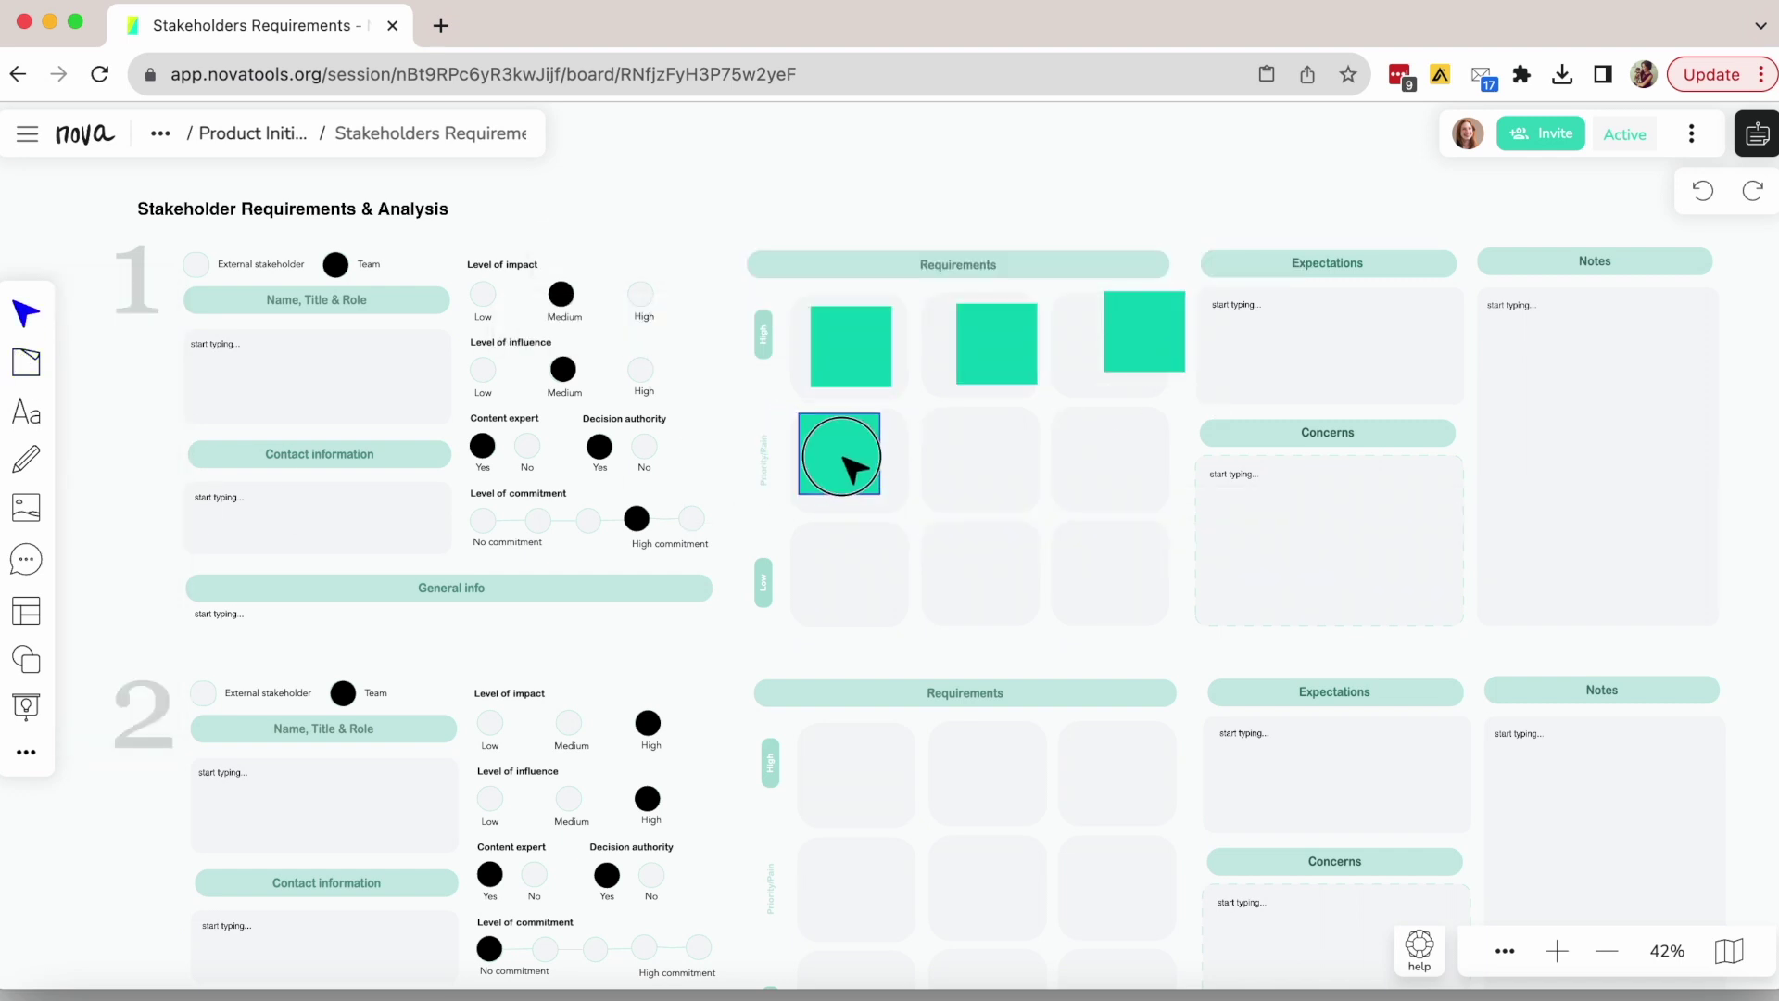
{"action": "left_click", "coordinate": [849, 352]}
{"action": "left_click", "coordinate": [608, 247]}
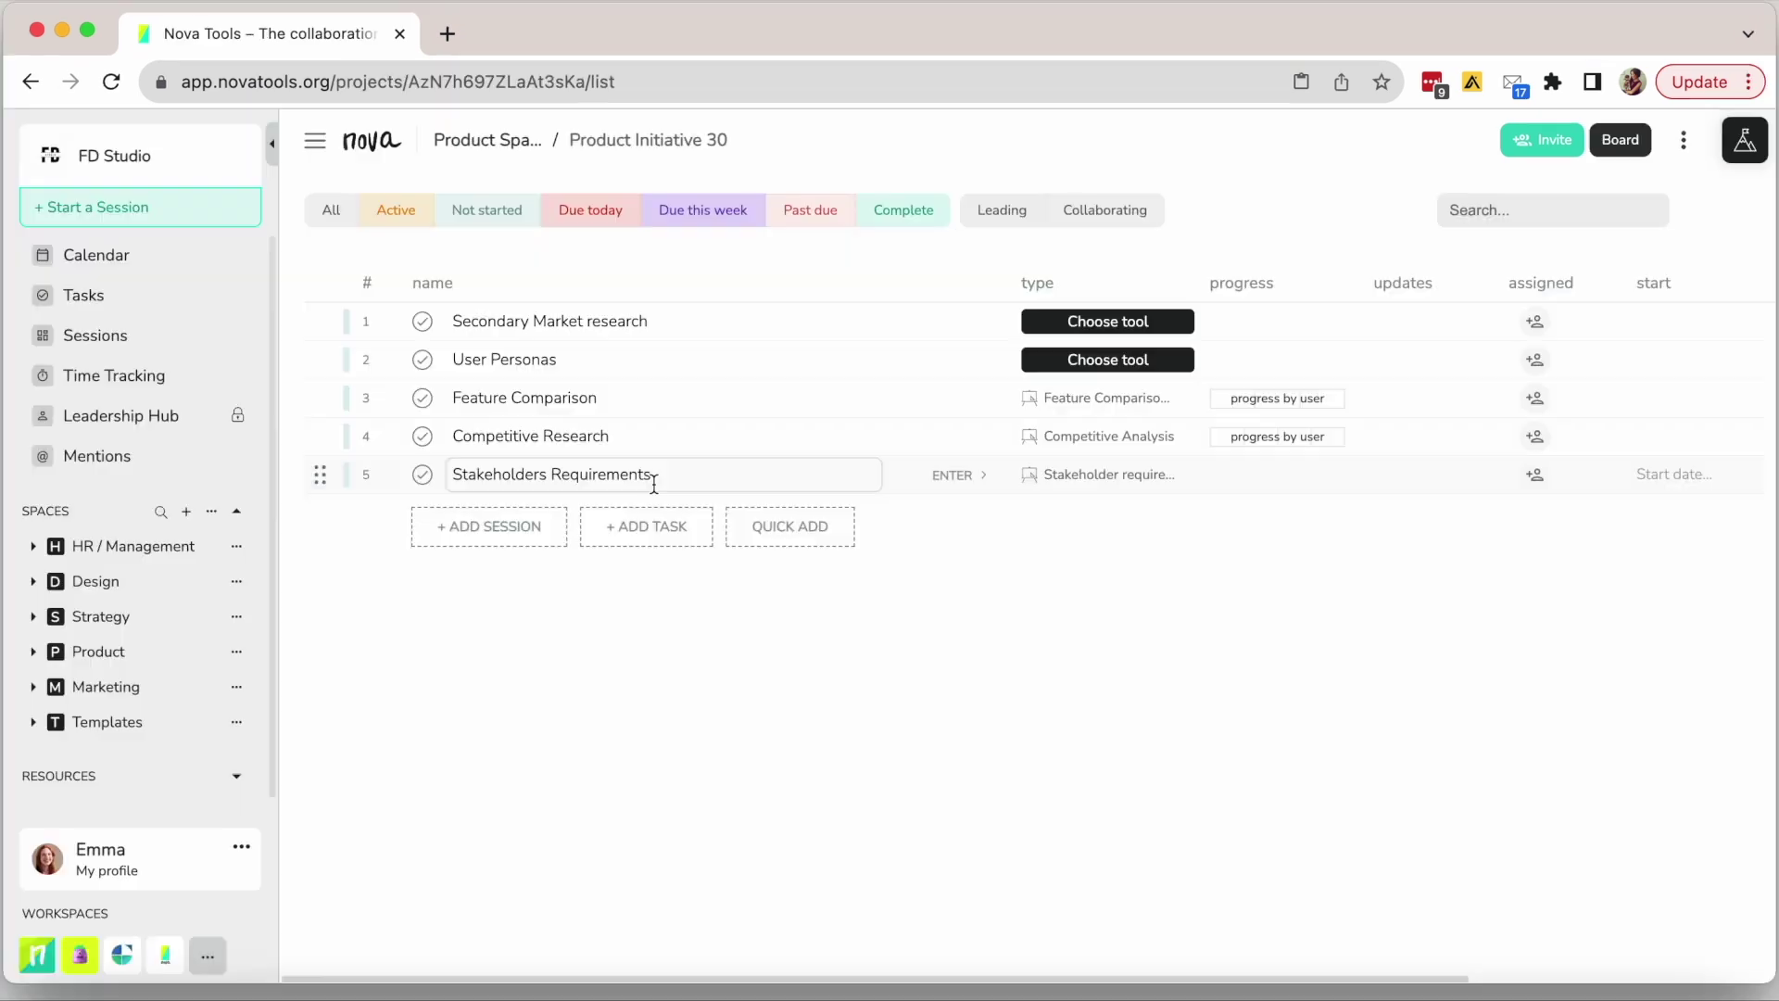
- Confirm the Stakeholders Requirements name and add a session called 'Epic/Initiative canvas'
{"action": "key", "text": "Return"}
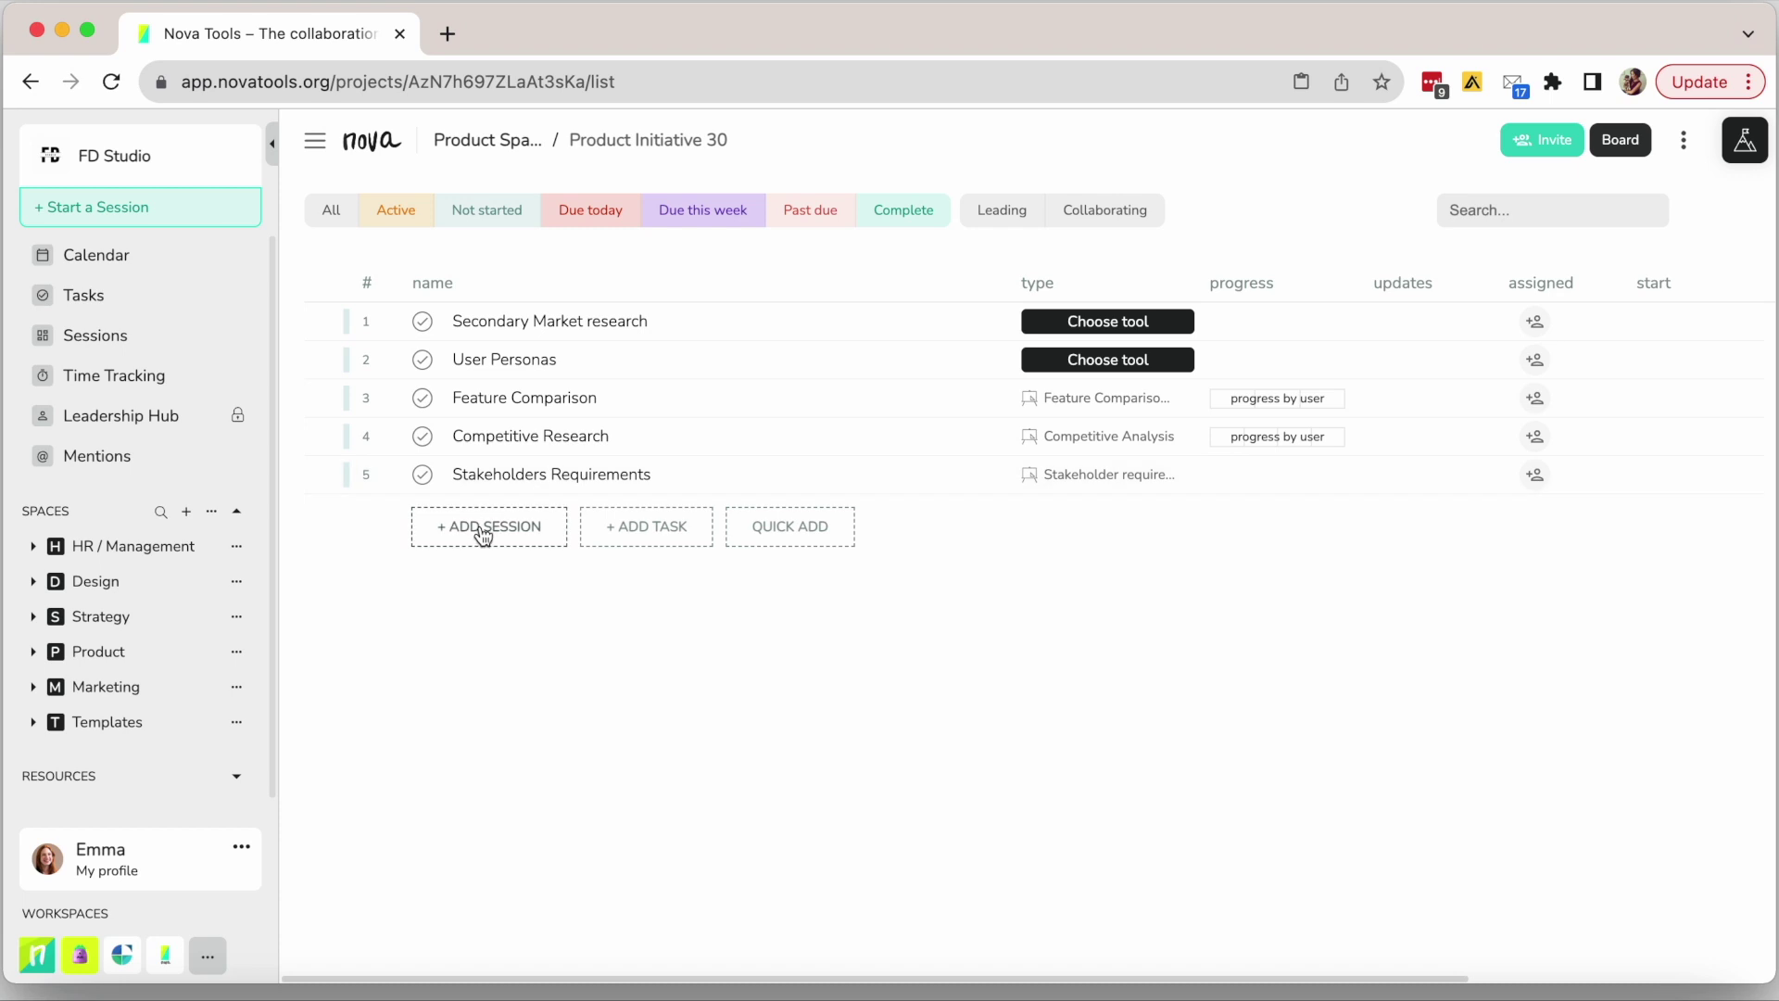
{"action": "left_click", "coordinate": [483, 530]}
{"action": "type", "text": "Epic/In"}
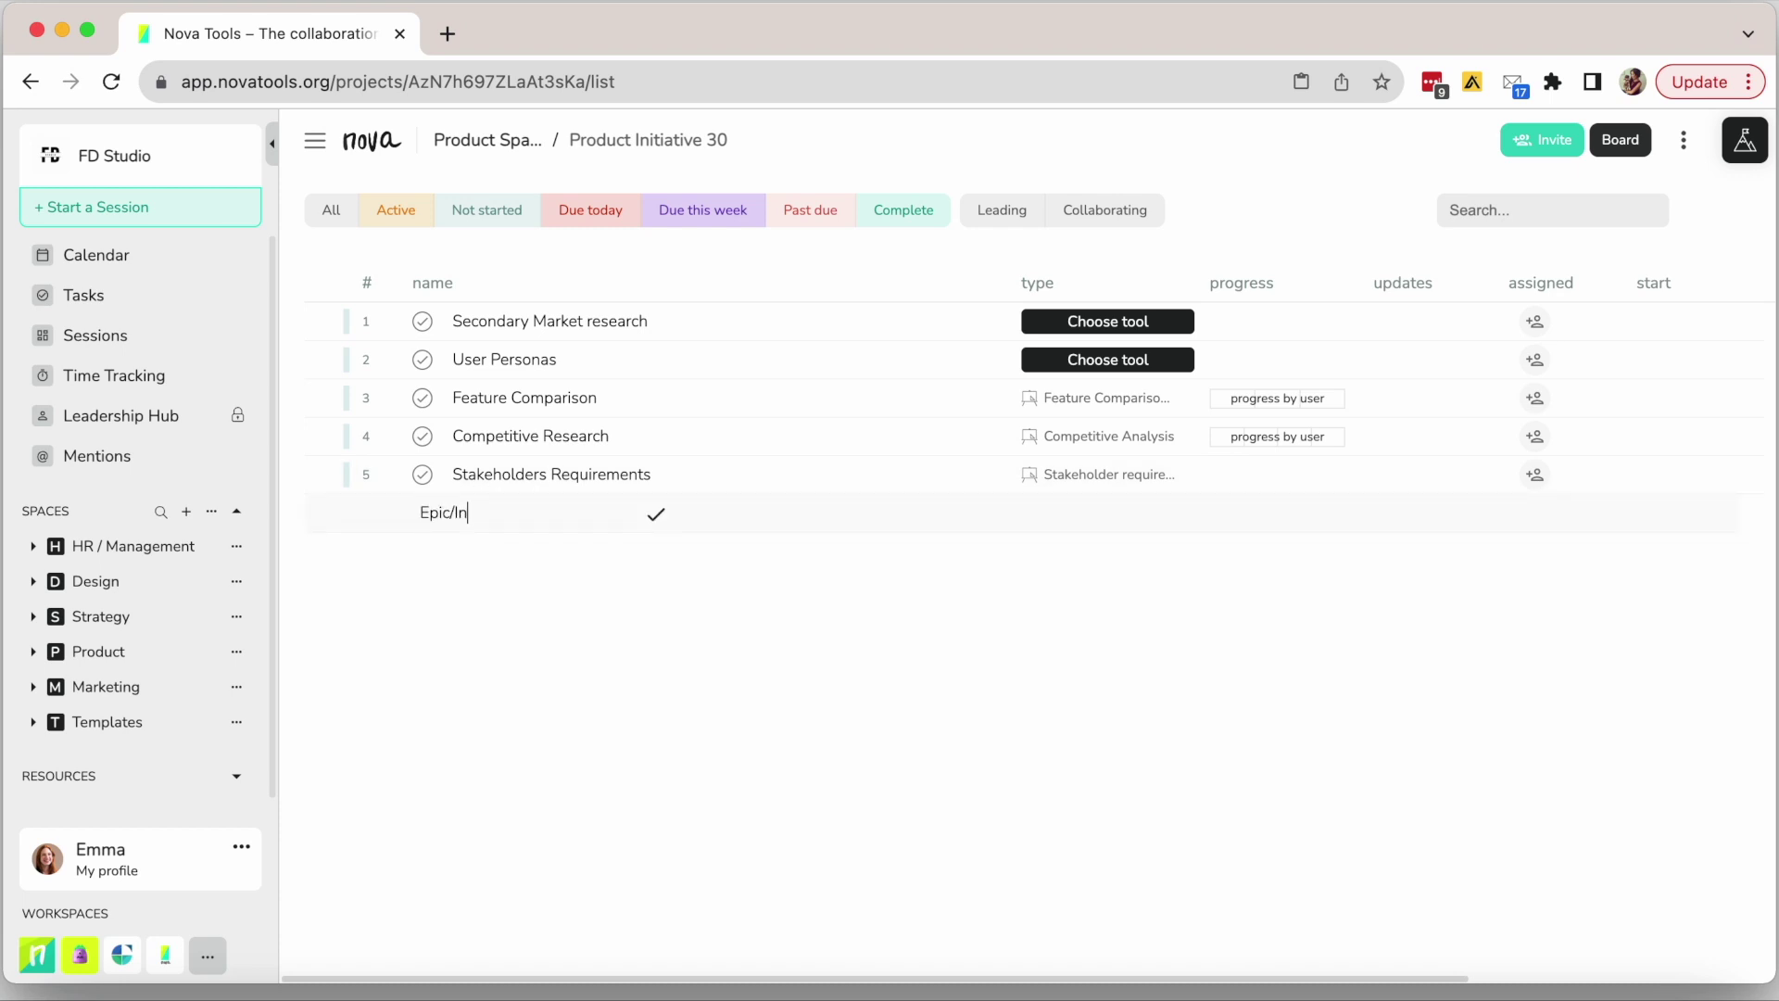
{"action": "type", "text": "itiative canvas"}
{"action": "key", "text": "Return"}
- Apply the Initiative Canvas template, found by searching 'Ini', and open the board
{"action": "left_click", "coordinate": [1079, 515]}
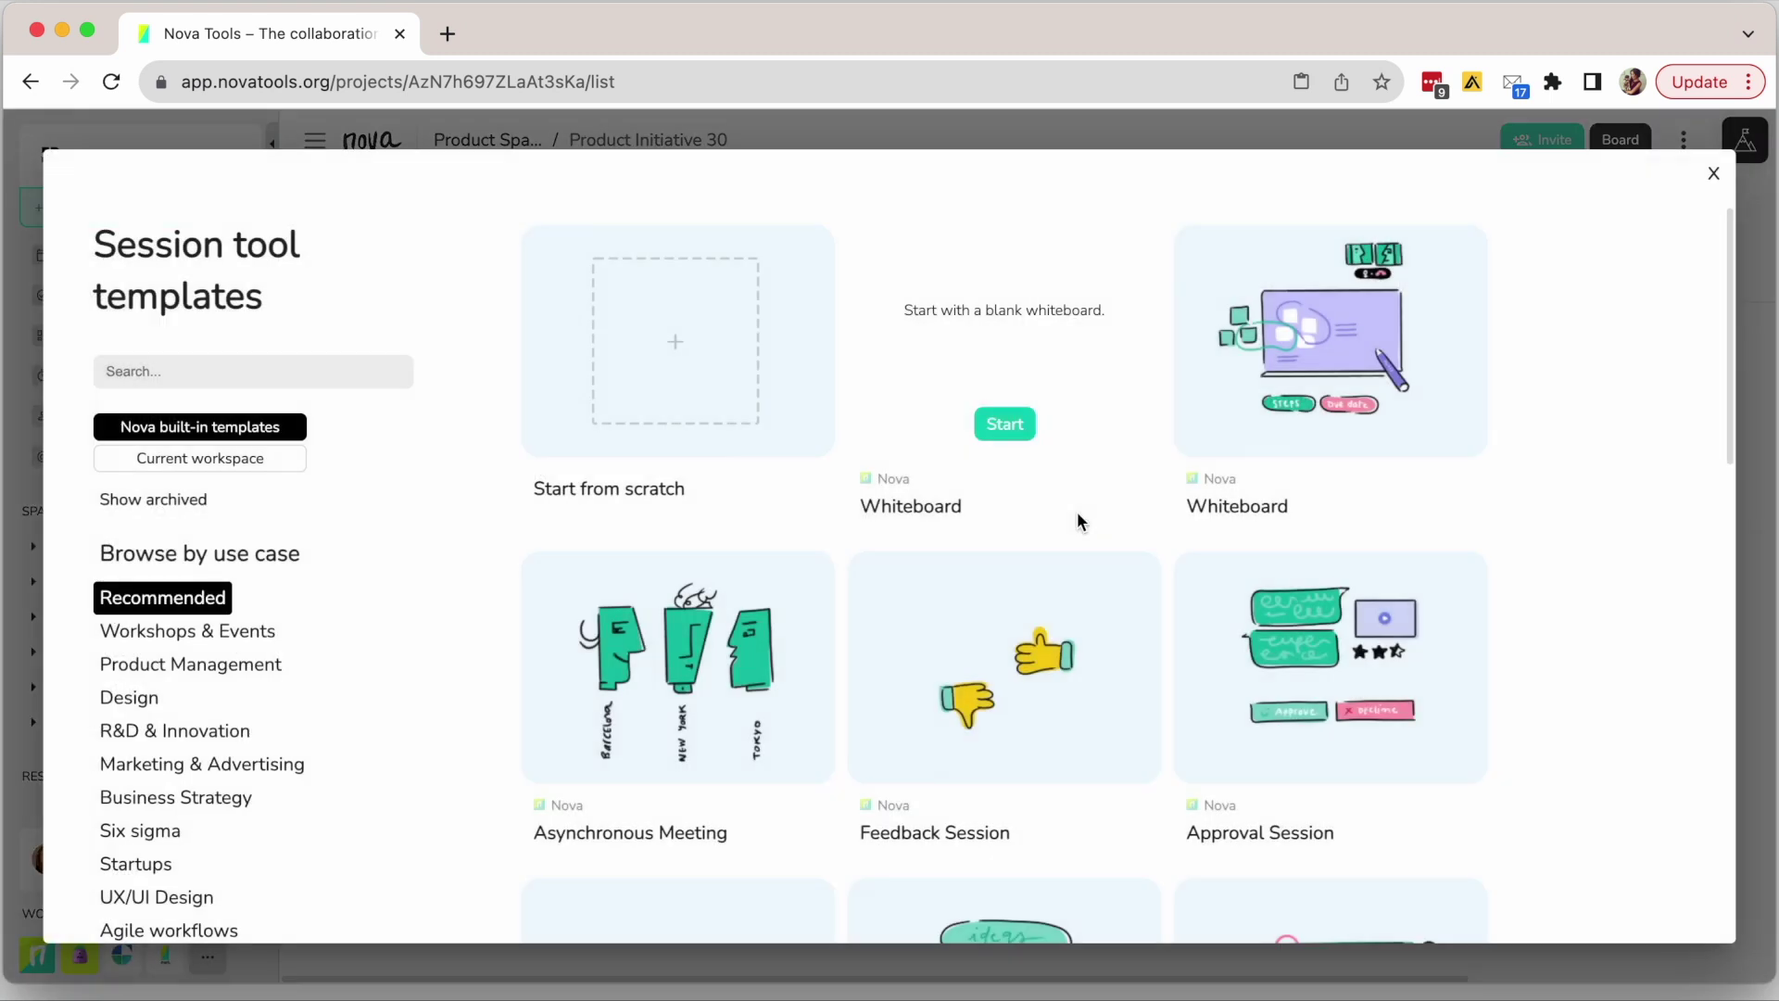
{"action": "left_click", "coordinate": [219, 369]}
{"action": "type", "text": "Ini"}
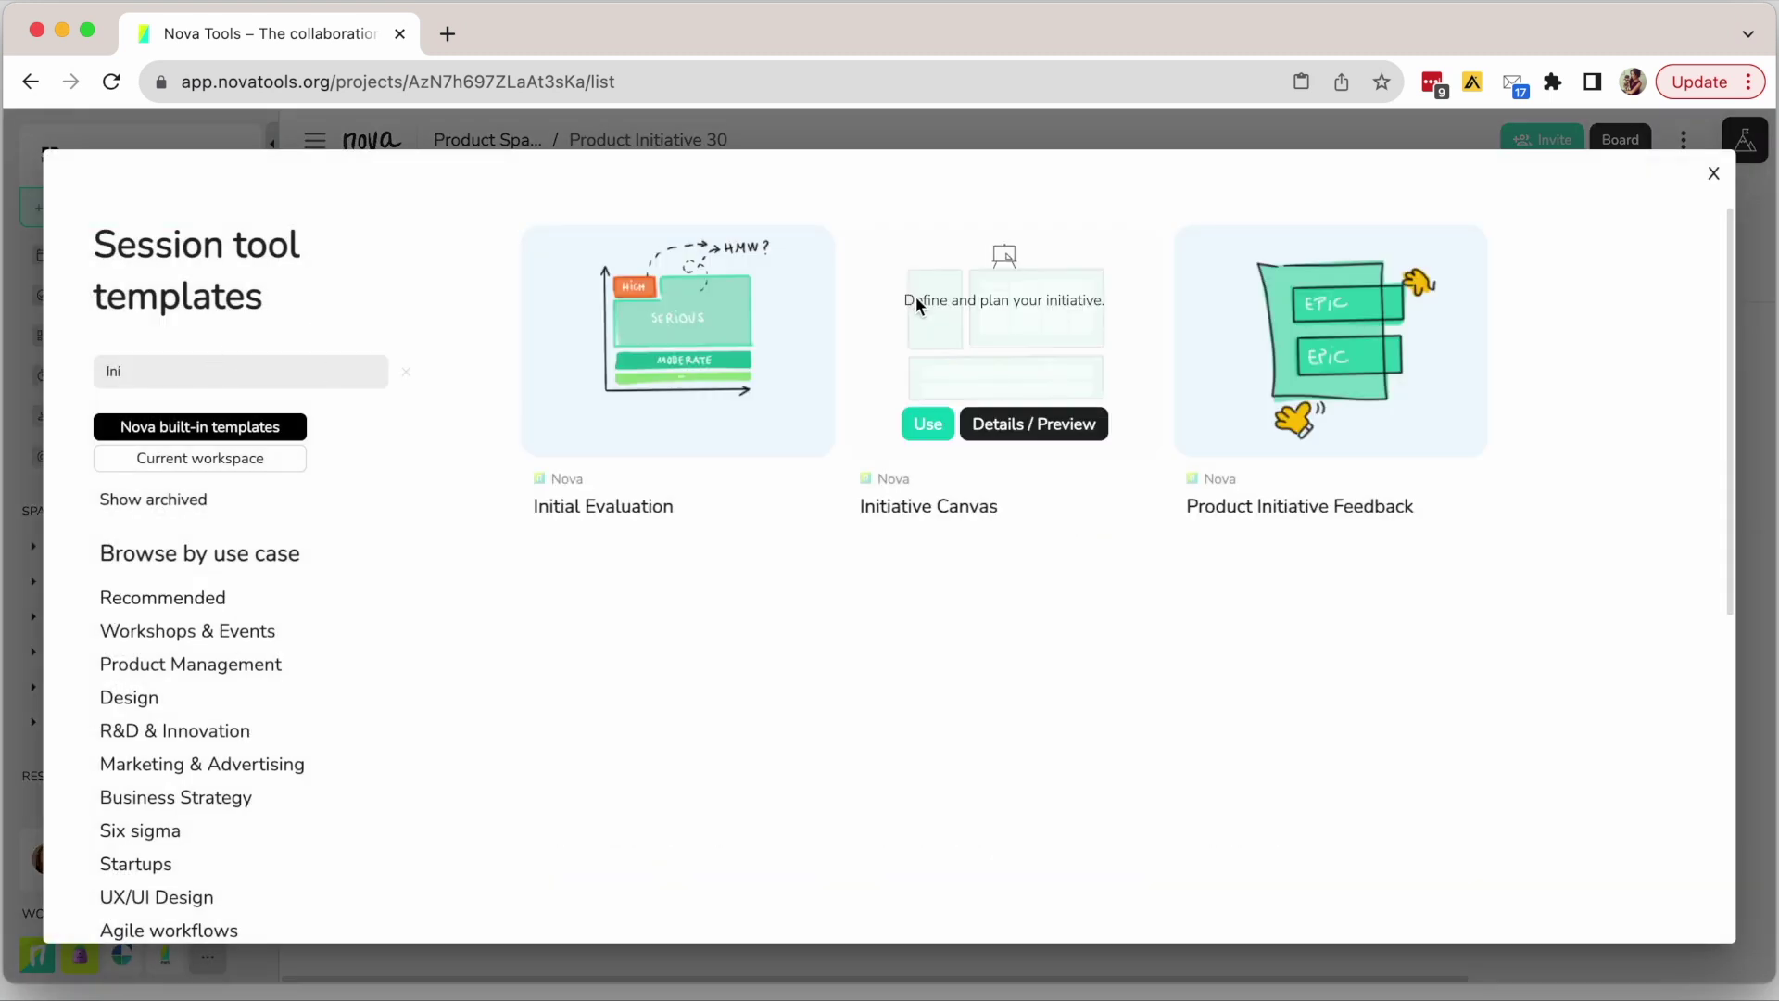
{"action": "left_click", "coordinate": [929, 426]}
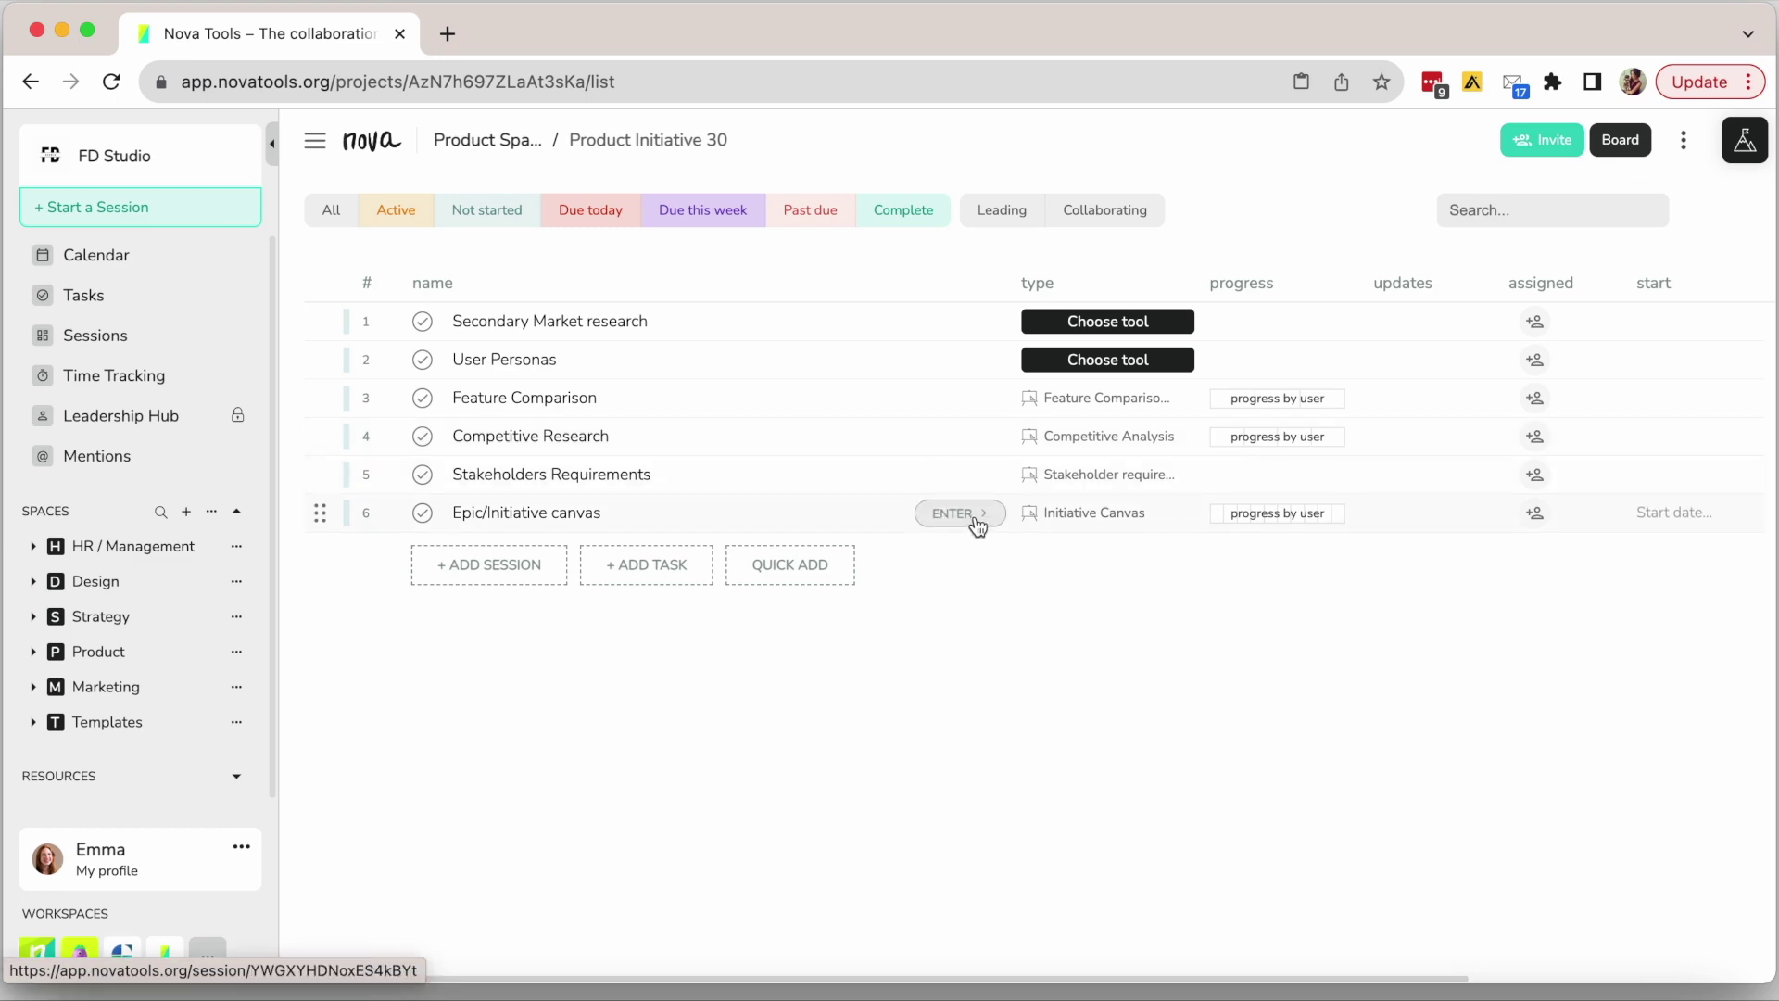
{"action": "left_click", "coordinate": [975, 524]}
{"action": "left_click", "coordinate": [1142, 655]}
- Pan to the timeline area and use the Steps & Resources guide to visit Overview, Leadership + Stakeholders and Justification
{"action": "left_click_drag", "start_coordinate": [1141, 655], "coordinate": [958, 490]}
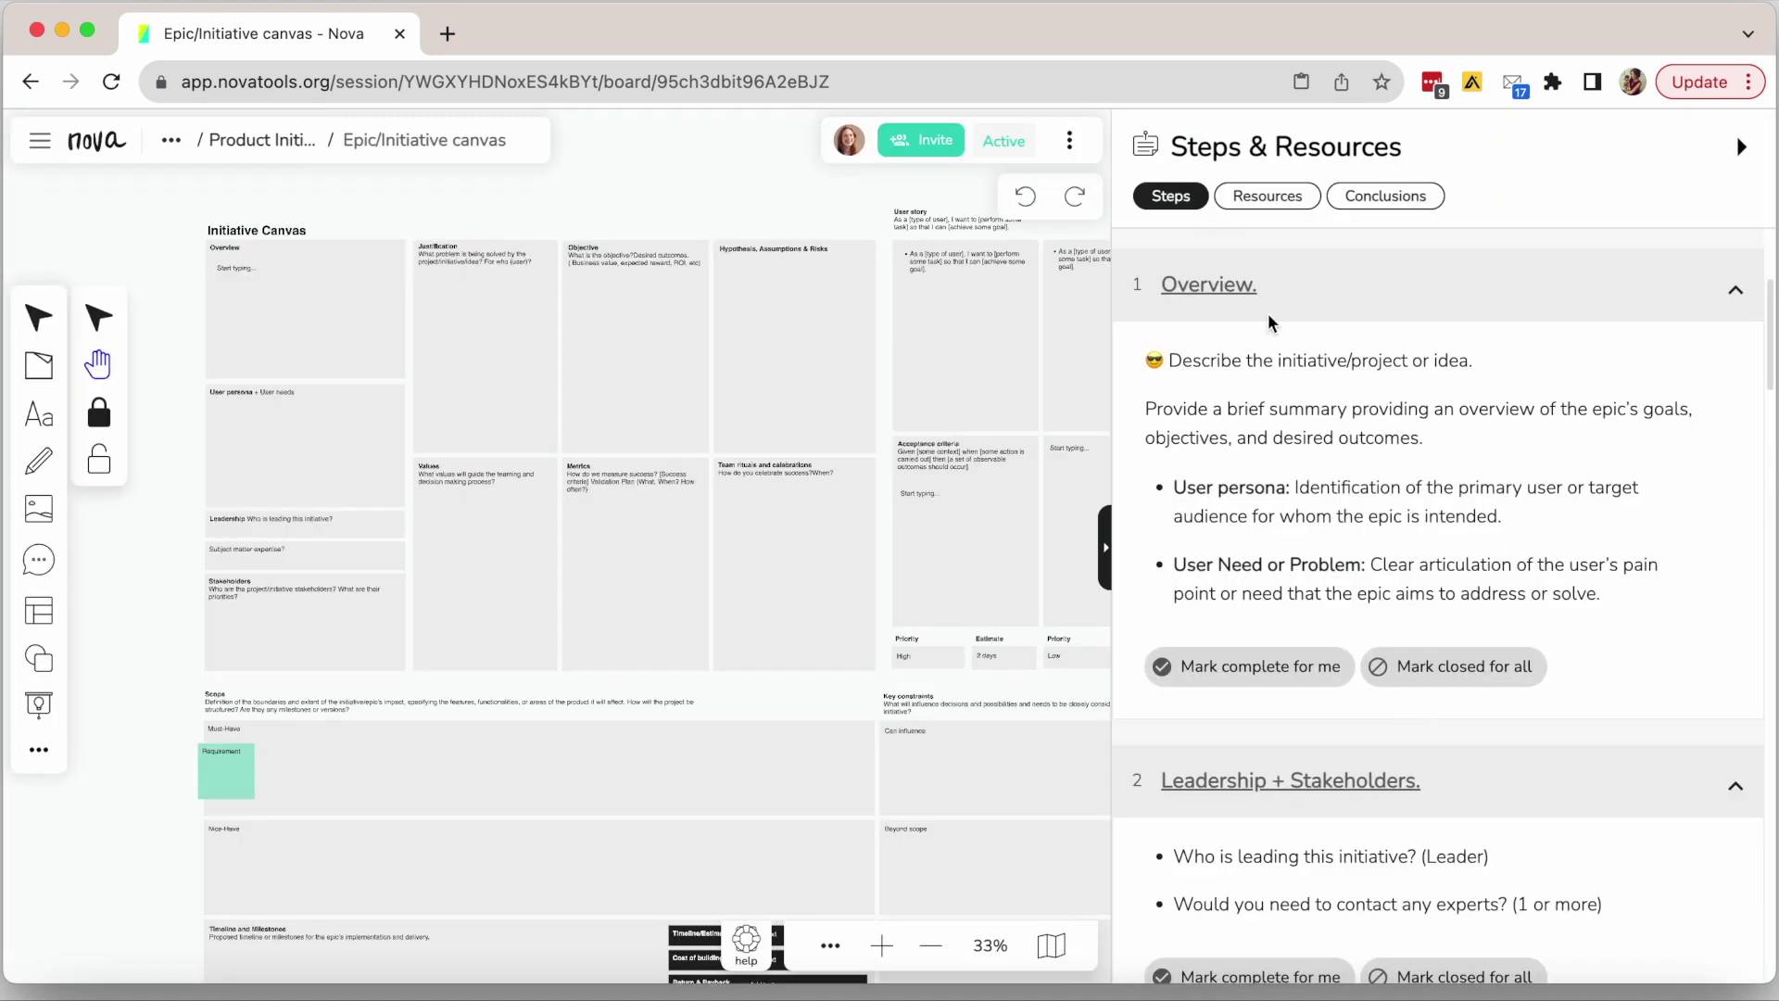
{"action": "left_click", "coordinate": [1211, 285]}
{"action": "left_click", "coordinate": [1251, 781]}
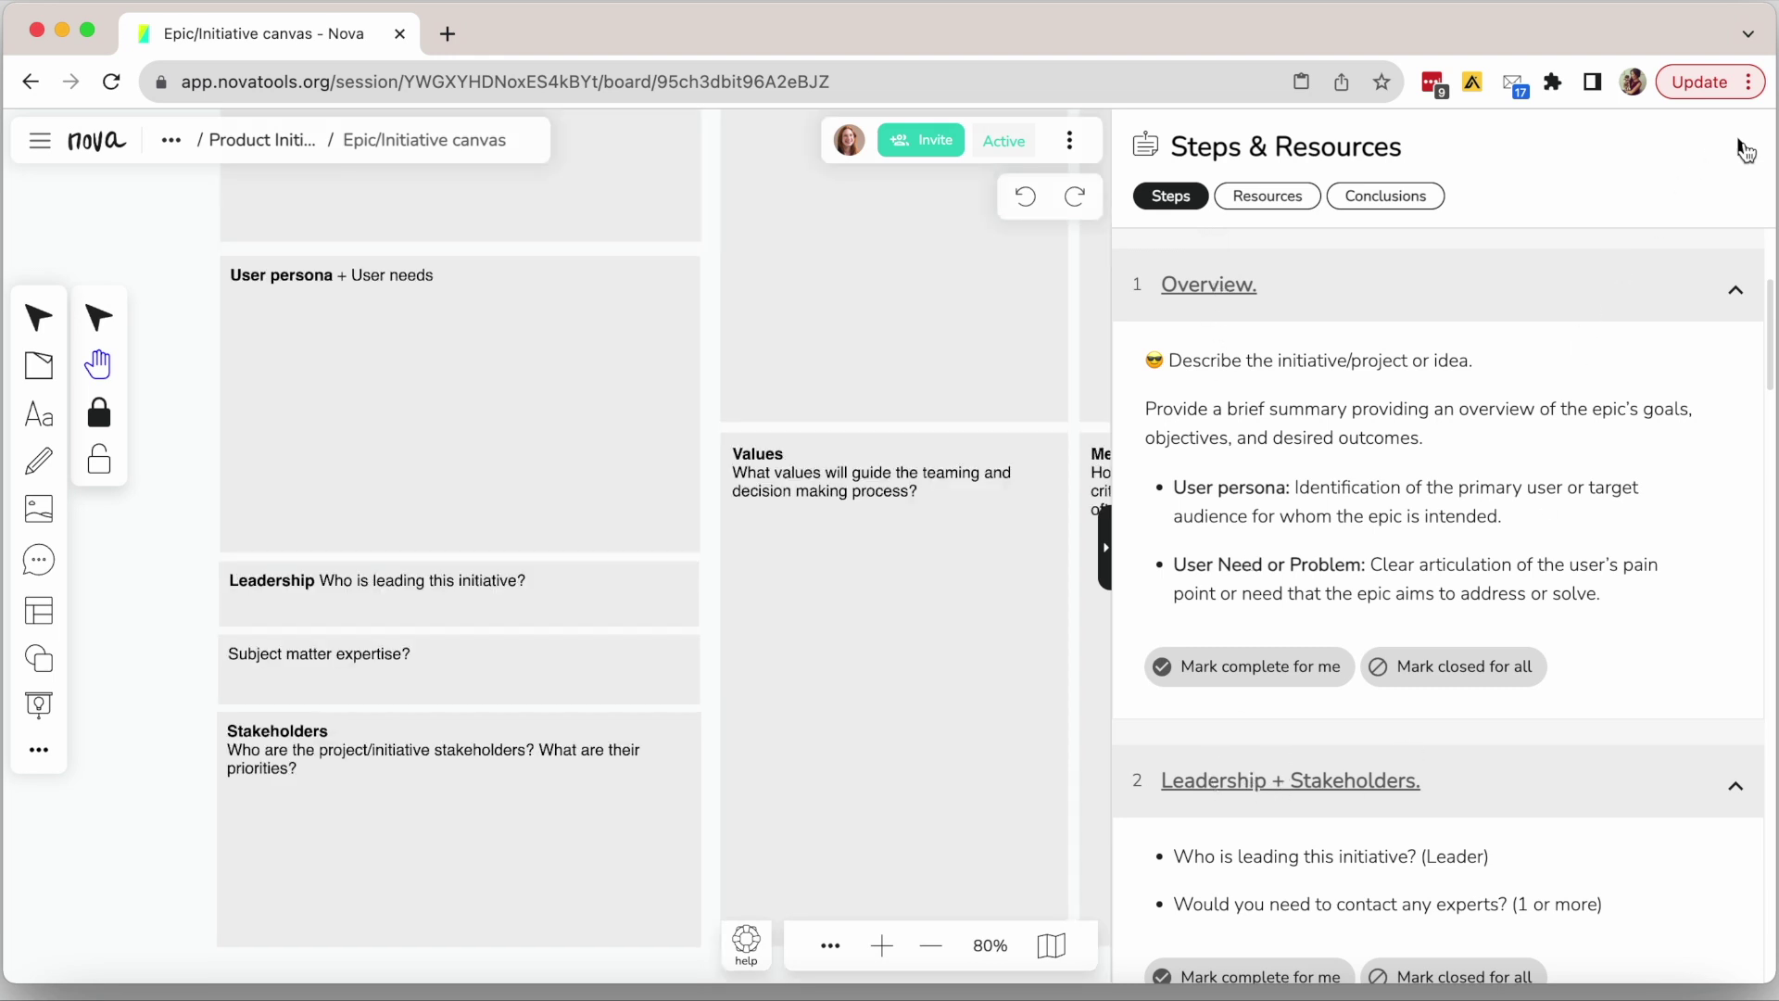
{"action": "scroll", "coordinate": [1470, 485], "scroll_direction": "down", "scroll_amount": 5}
{"action": "left_click", "coordinate": [1241, 709]}
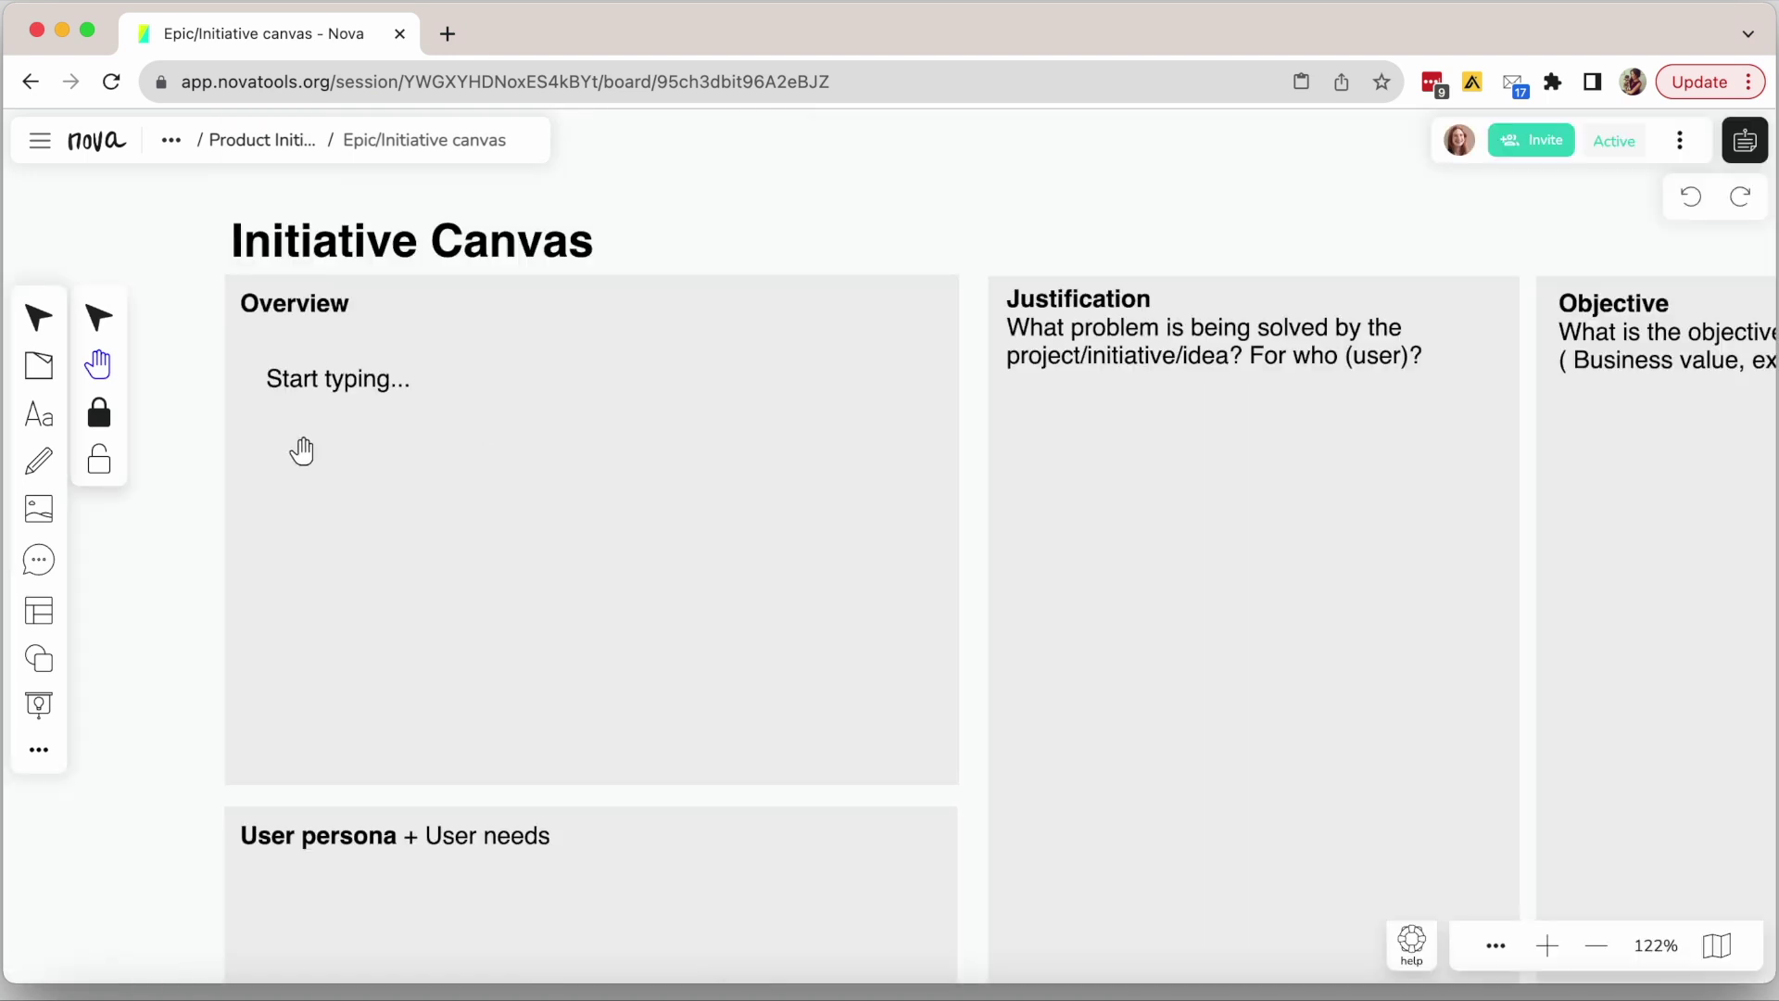
{"action": "left_click", "coordinate": [1742, 148]}
{"action": "left_click", "coordinate": [1744, 142]}
{"action": "scroll", "coordinate": [1332, 665], "scroll_direction": "down", "scroll_amount": 3}
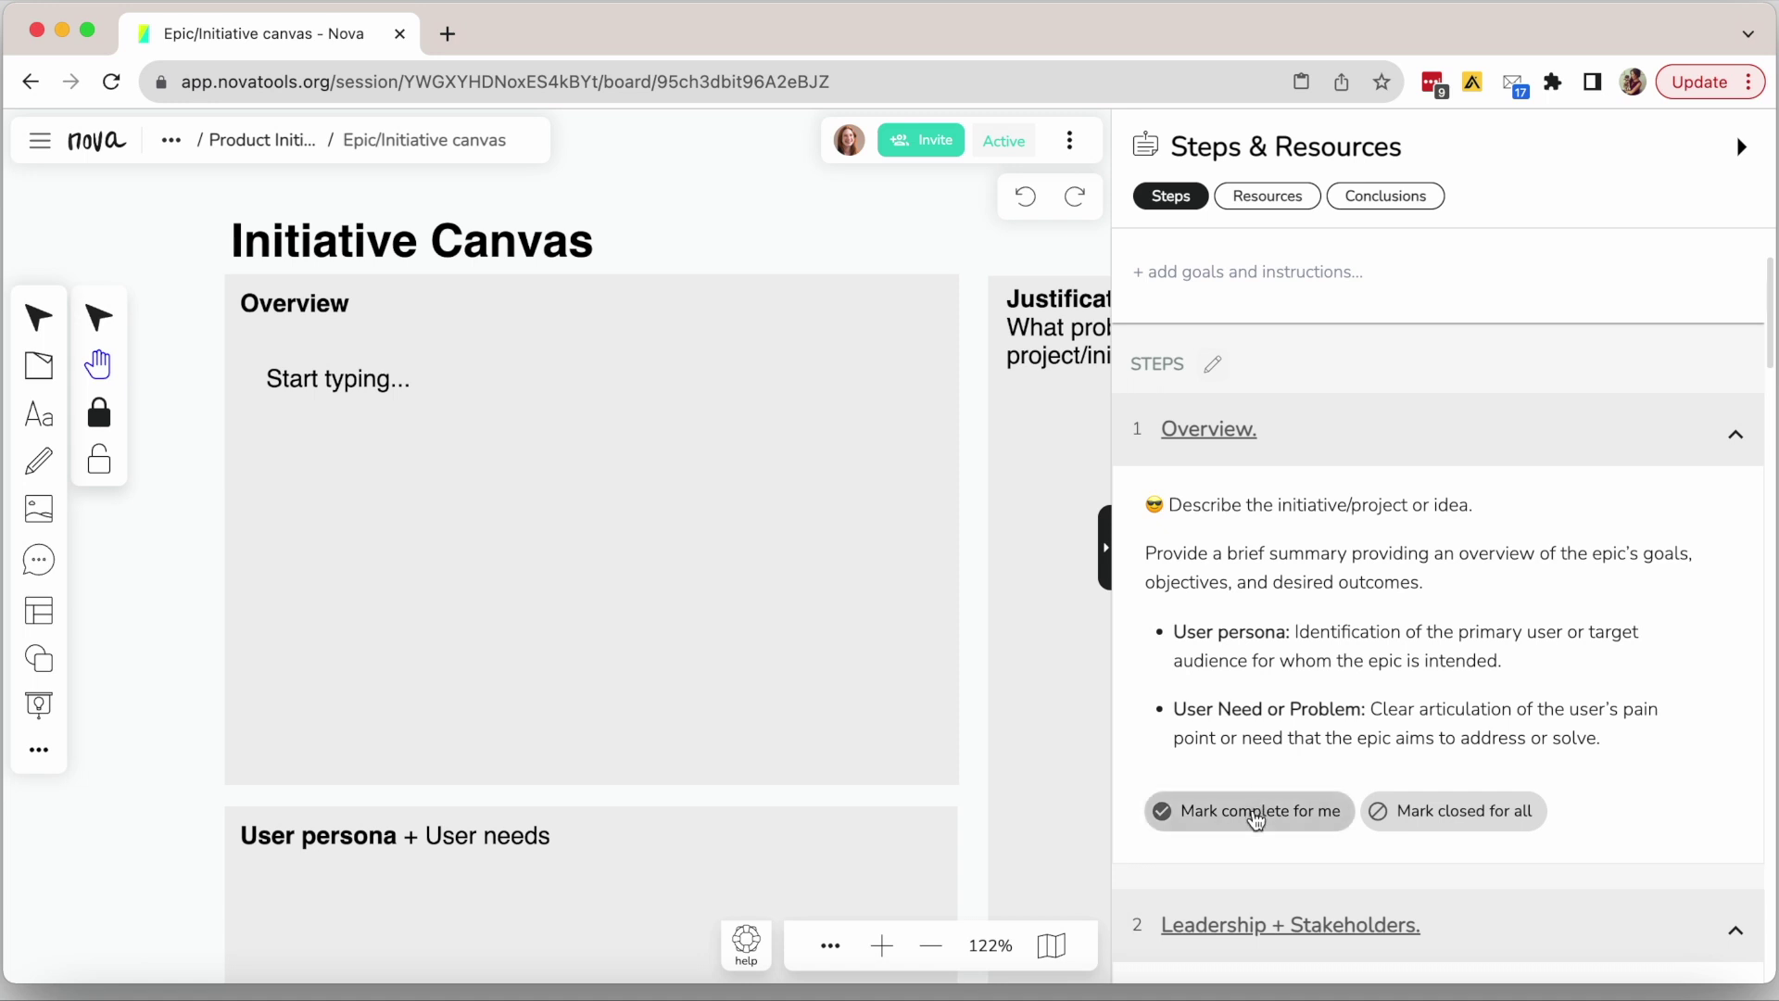
- Mark Overview complete and add 'User persona 2: Description and pain' as a second bullet
{"action": "left_click", "coordinate": [1257, 816]}
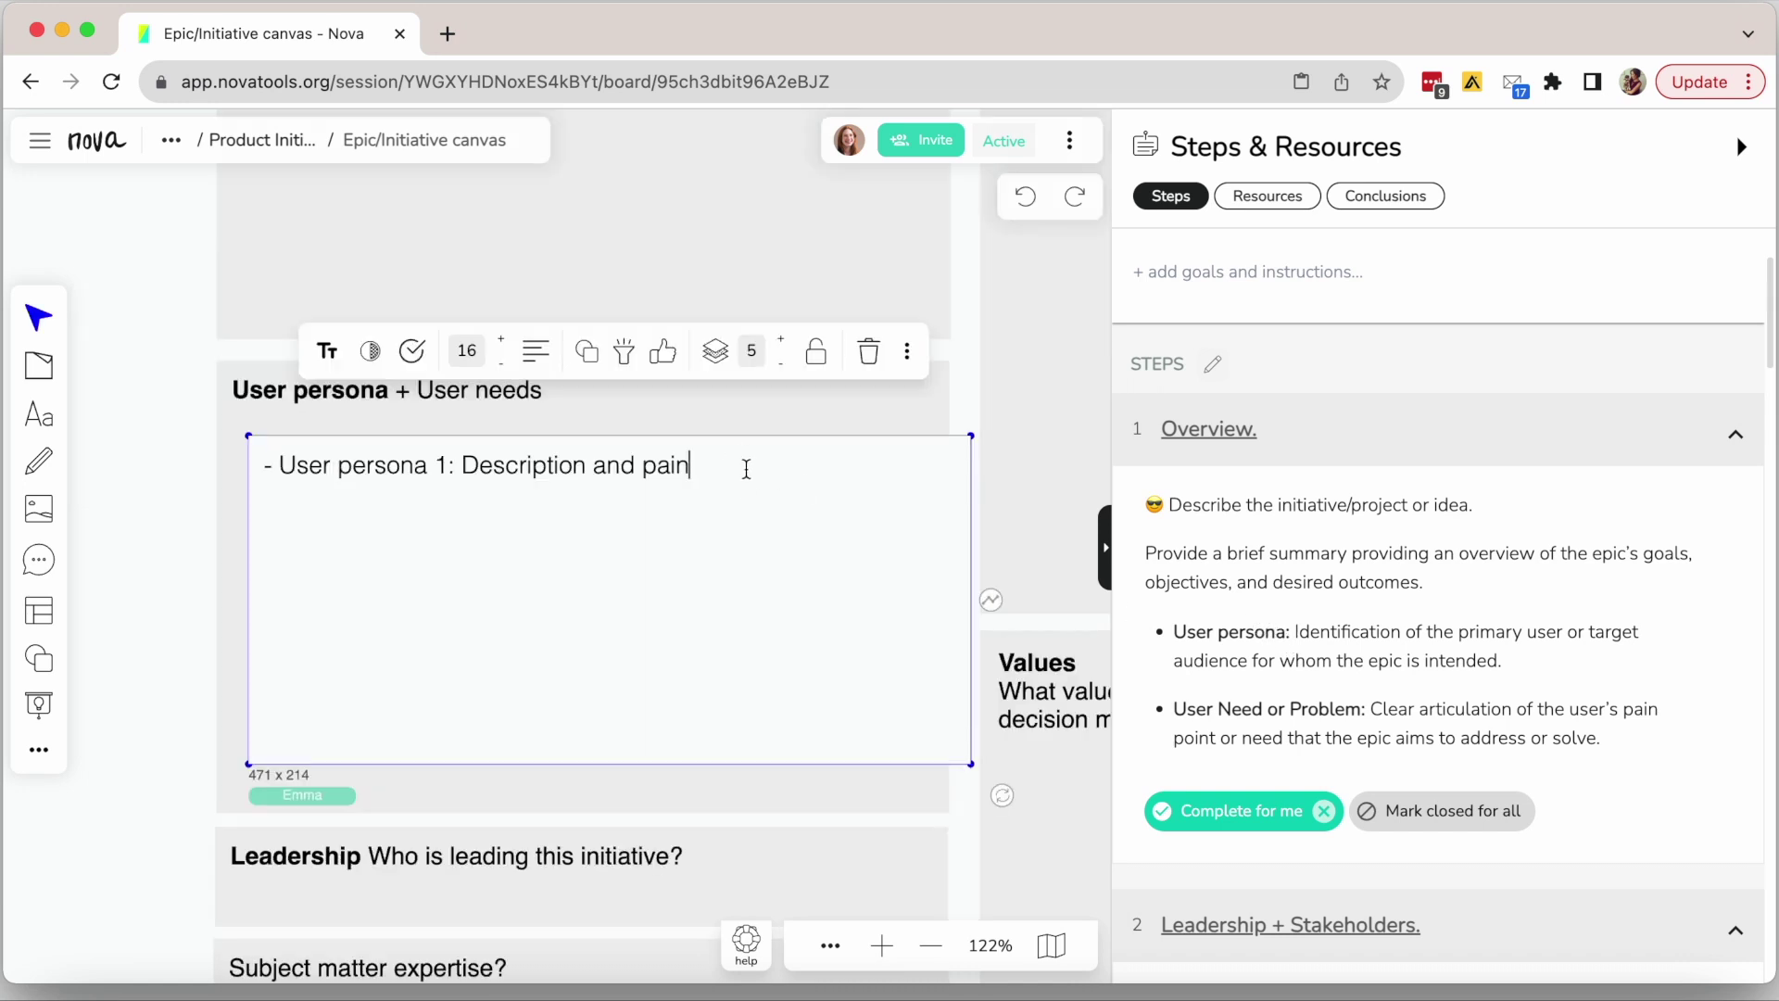
{"action": "key", "text": "Return"}
{"action": "type", "text": "User person"}
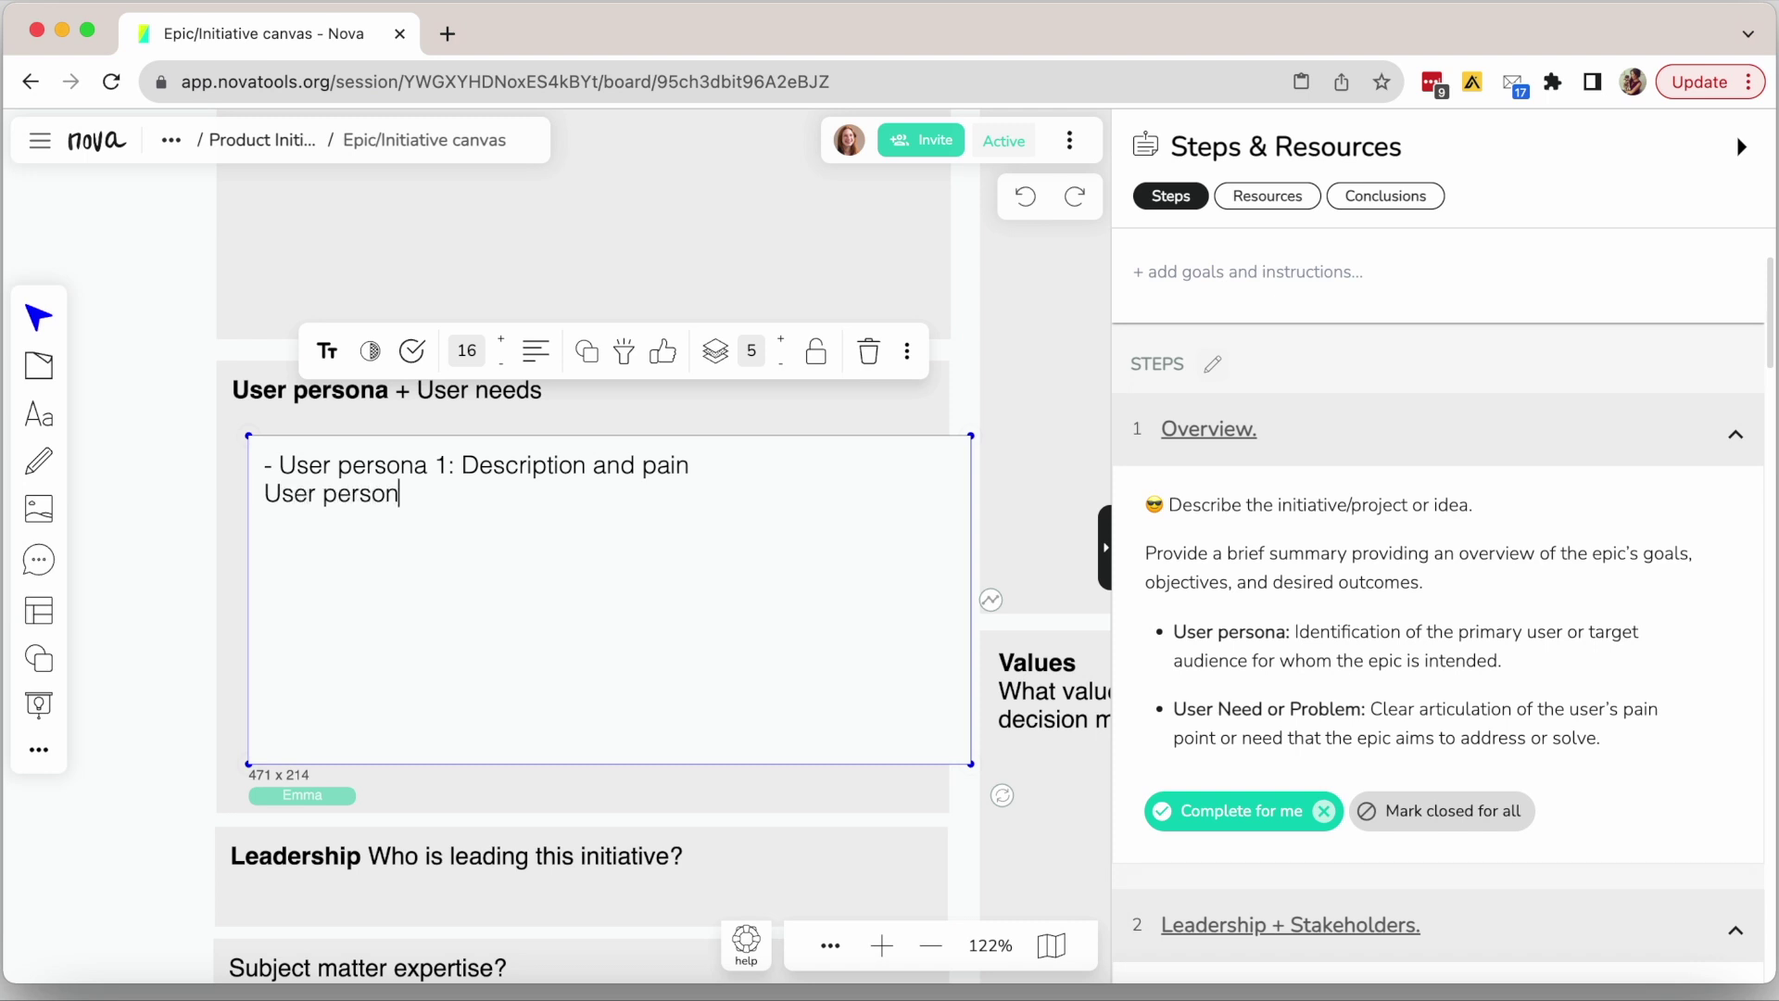
{"action": "type", "text": "a 2: Description and pain"}
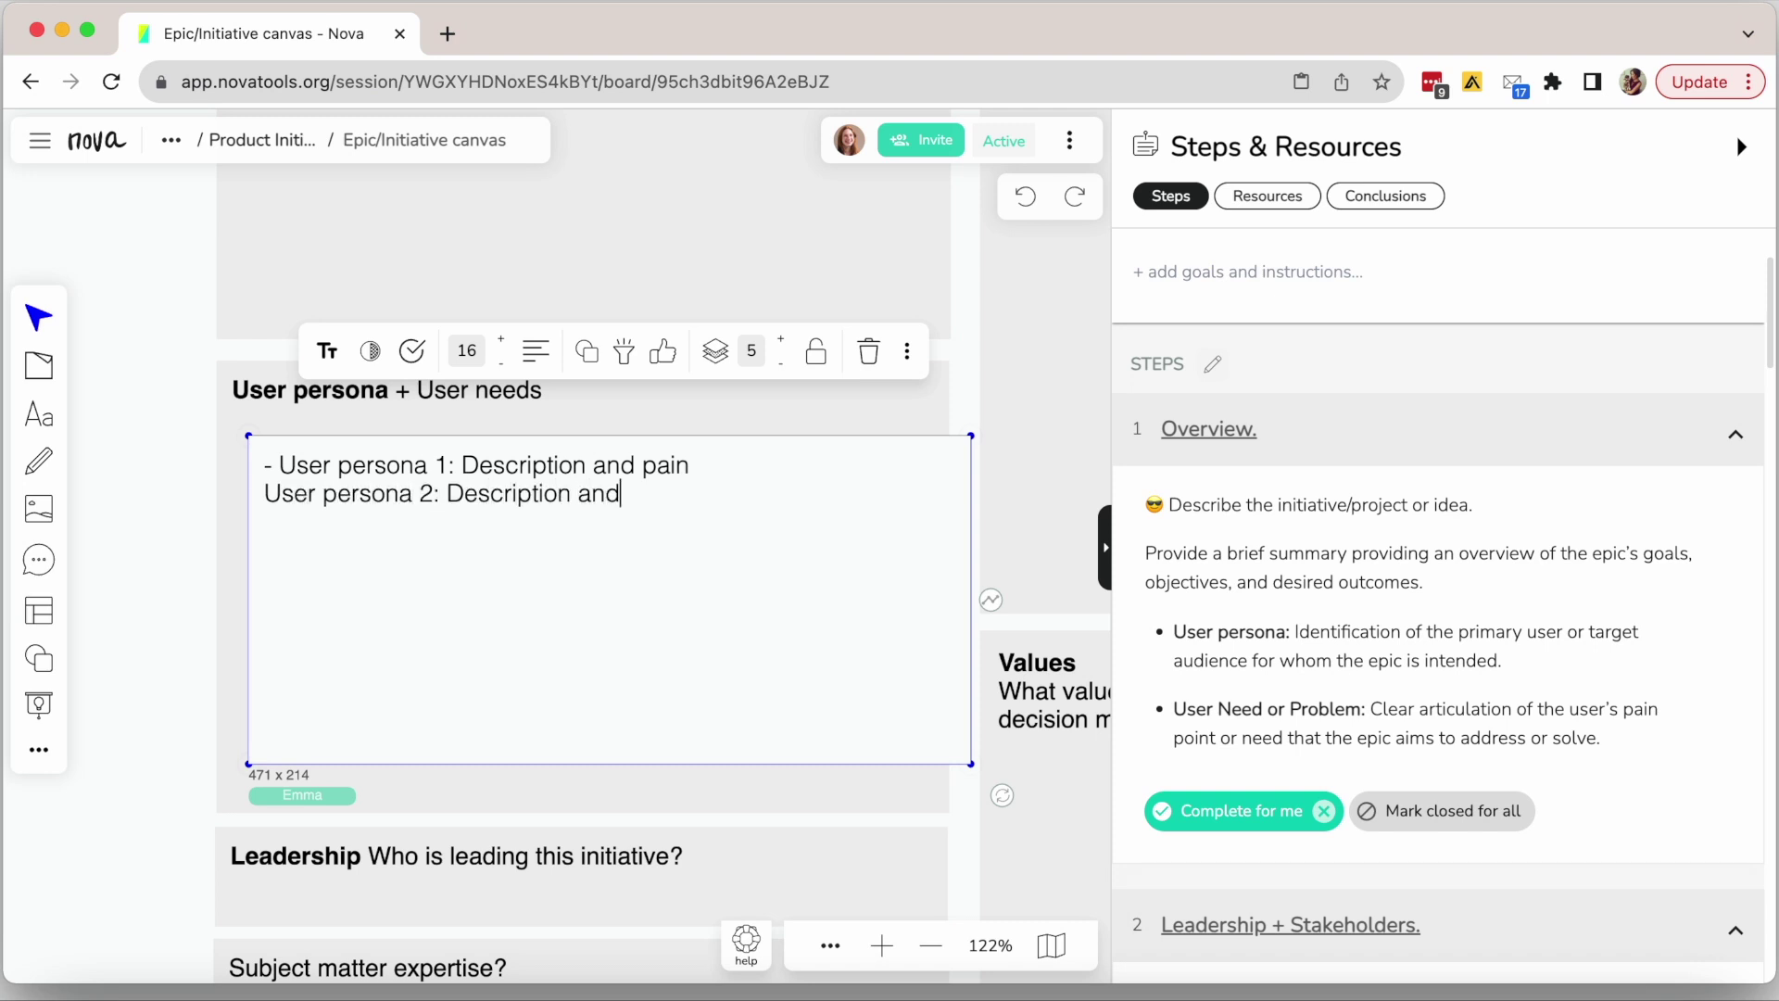
{"action": "left_click", "coordinate": [259, 500]}
{"action": "type", "text": "-"}
{"action": "left_click", "coordinate": [171, 541]}
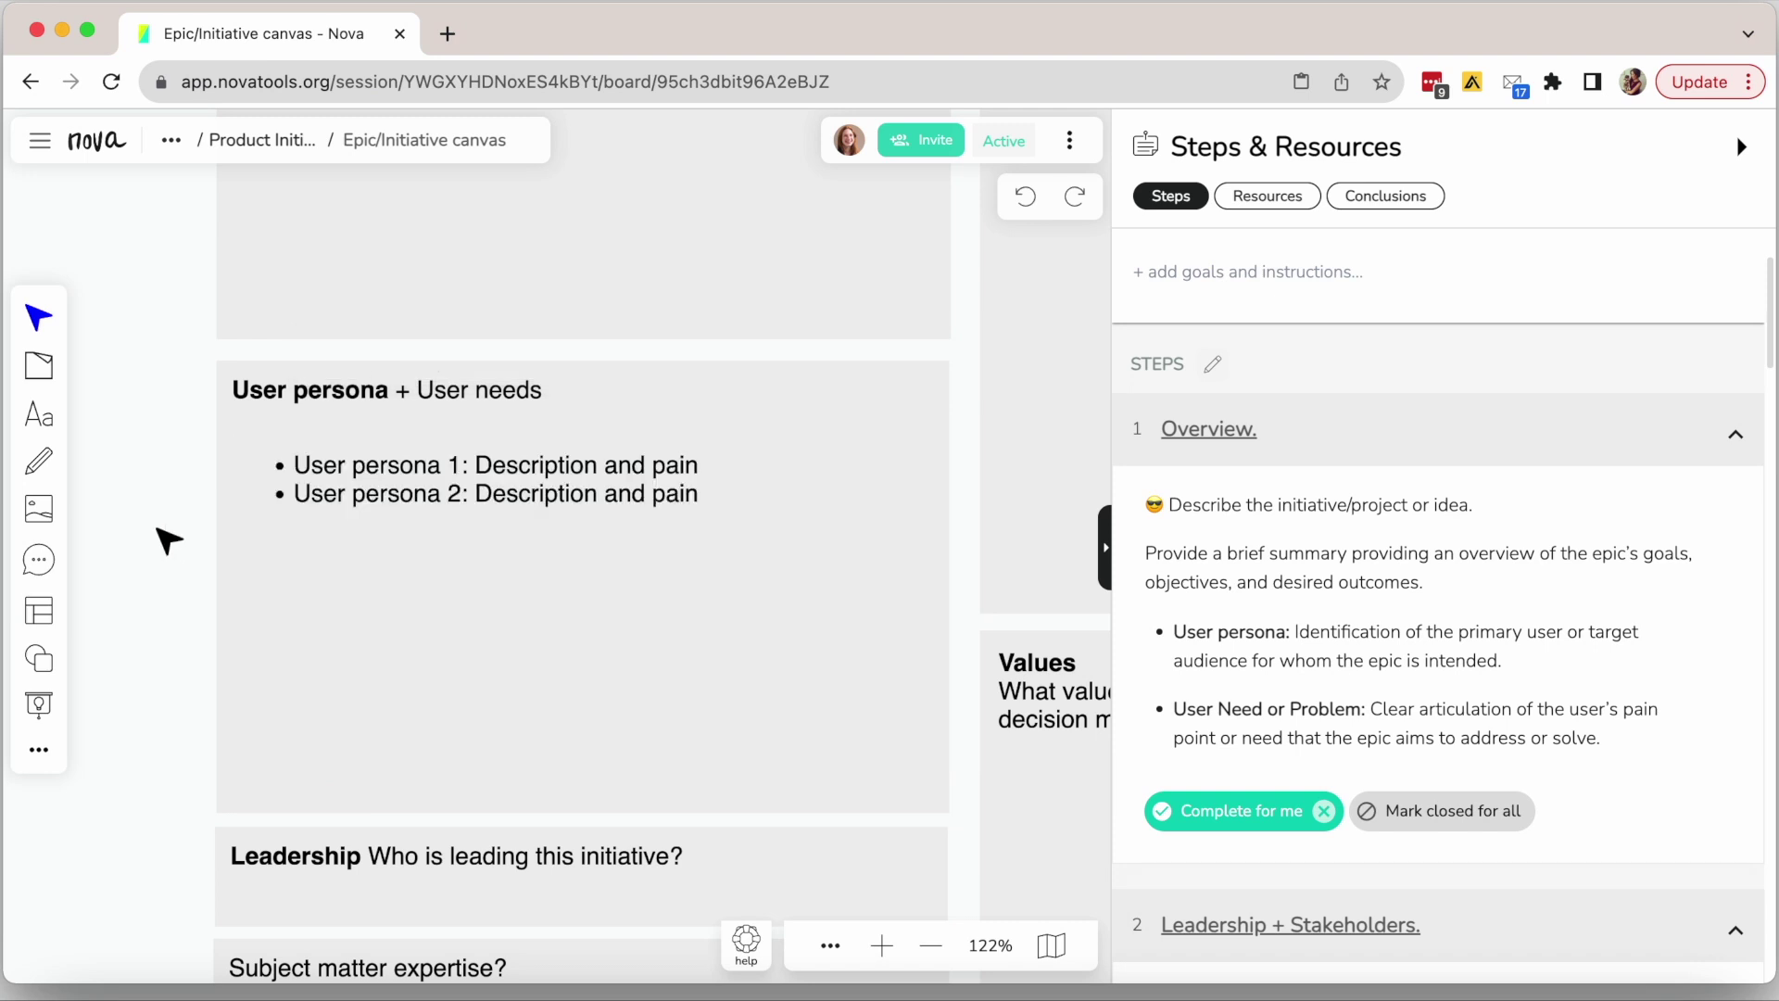
{"action": "scroll", "coordinate": [385, 283], "scroll_direction": "down", "scroll_amount": 2}
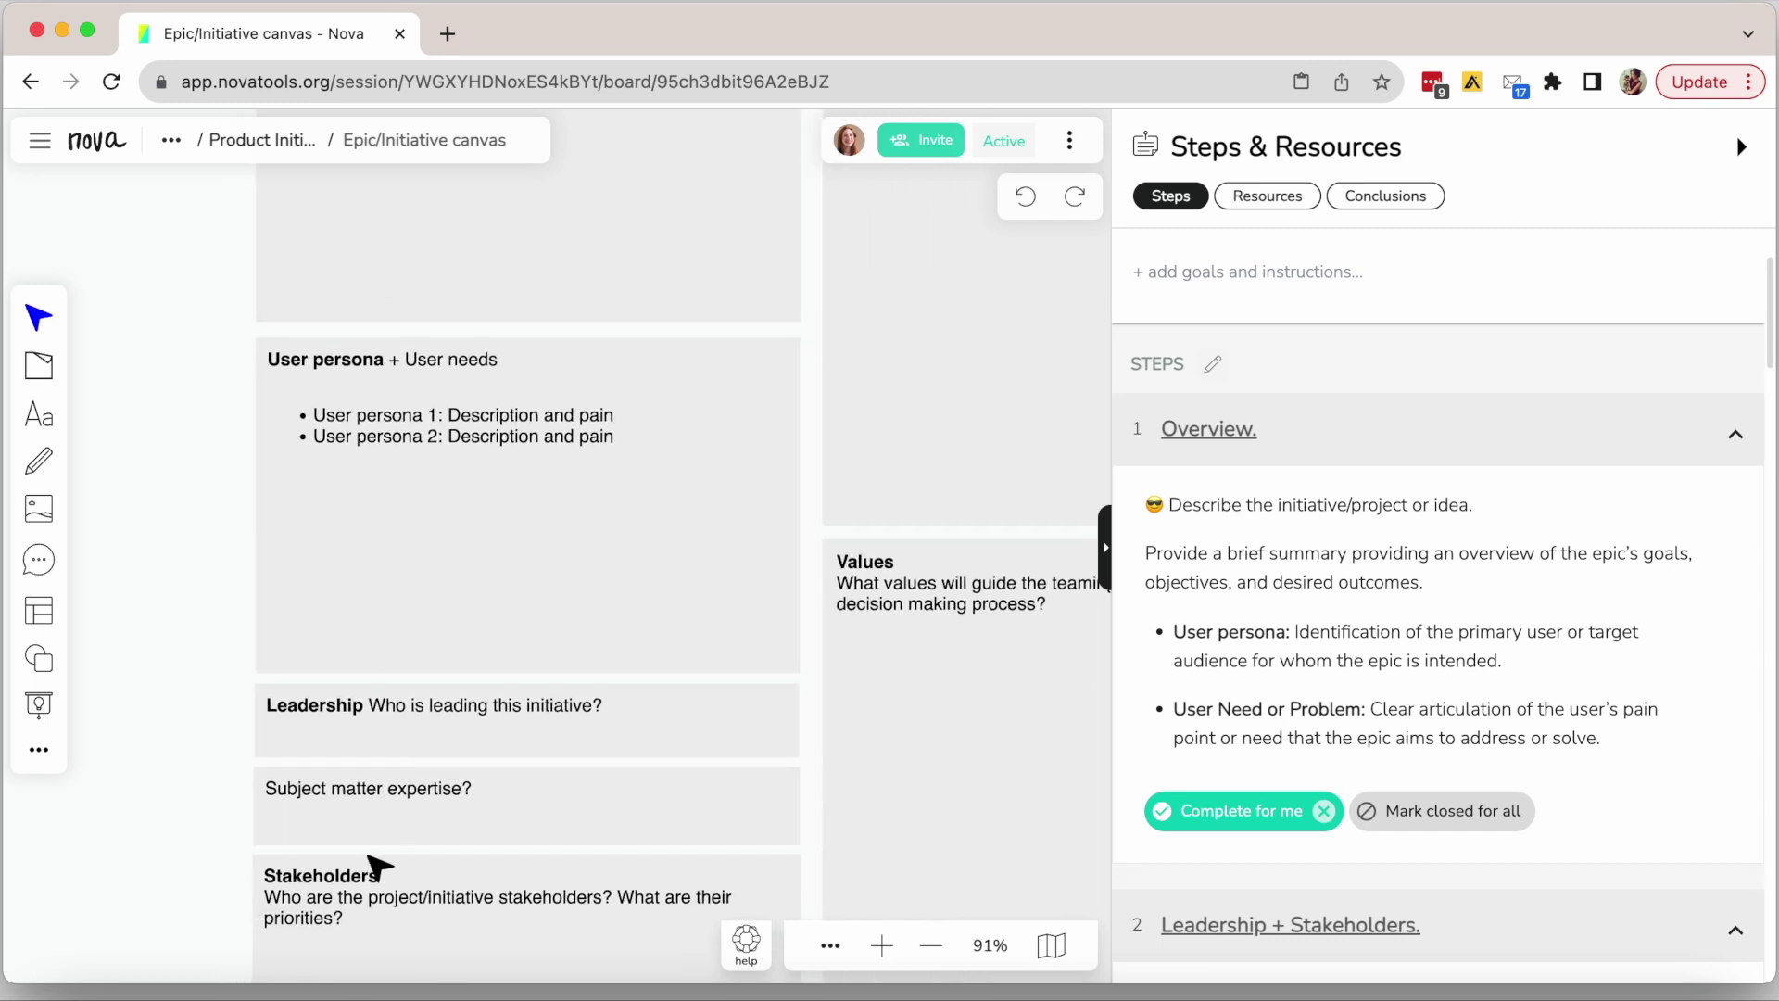
{"action": "scroll", "coordinate": [342, 874], "scroll_direction": "up", "scroll_amount": 2}
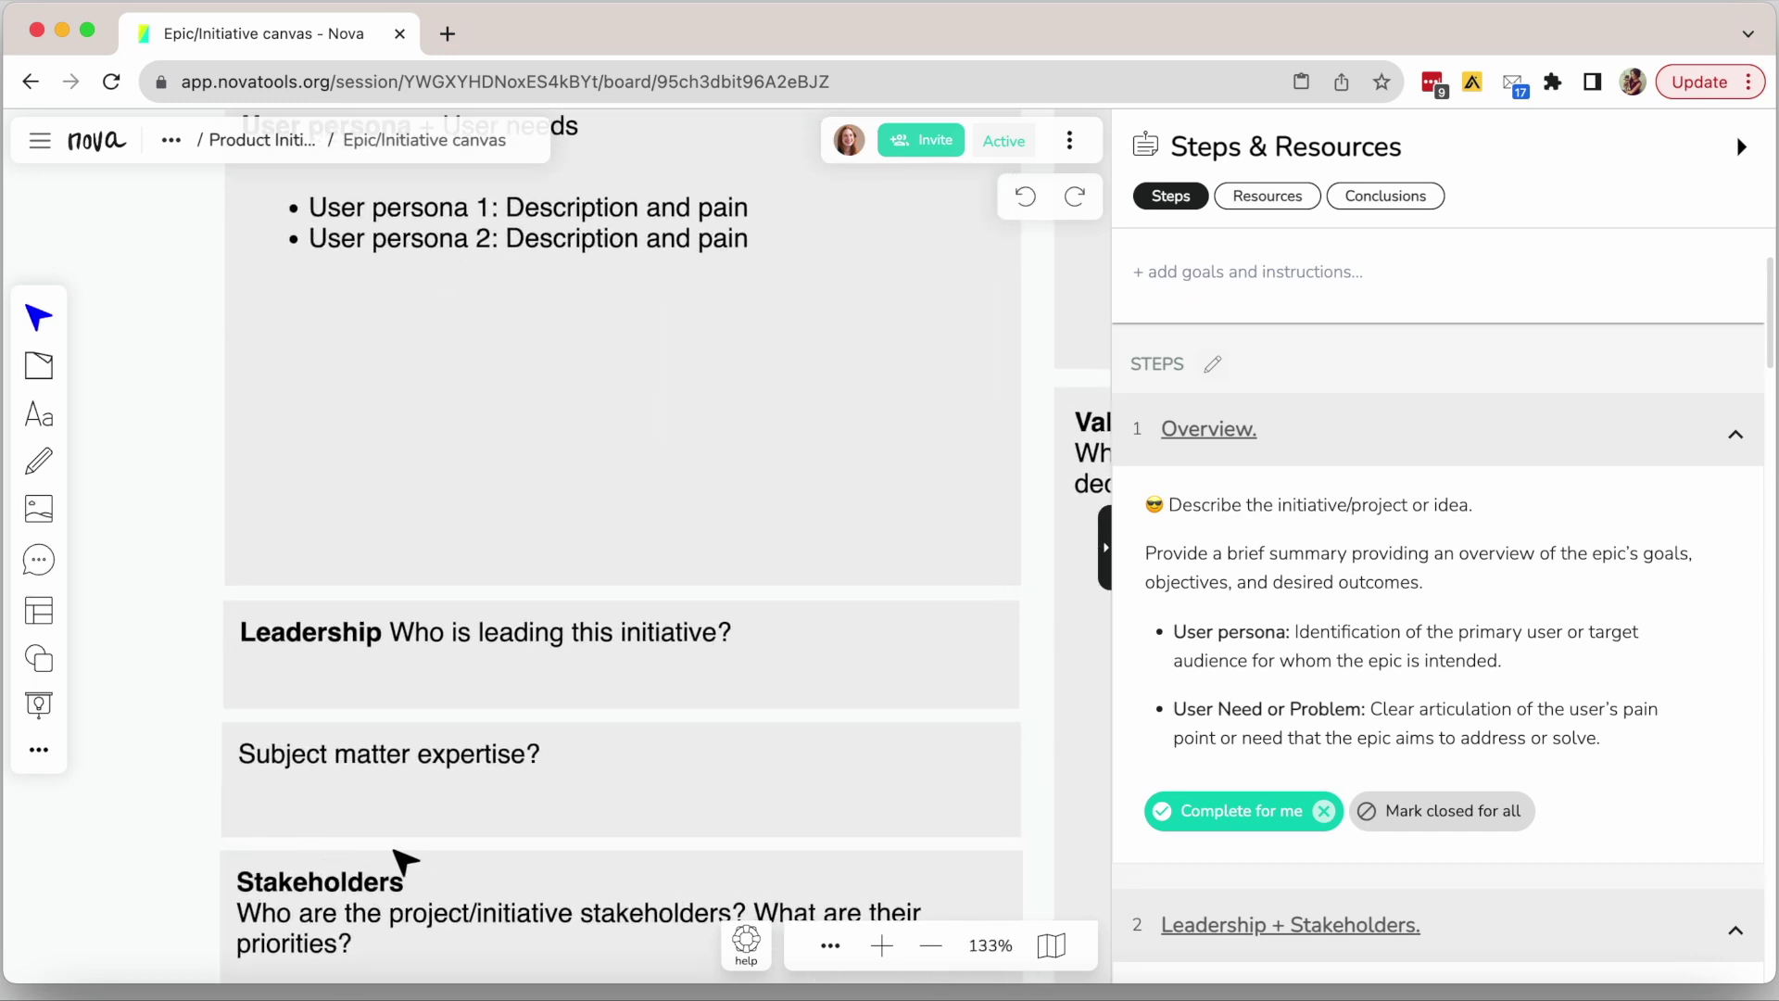
{"action": "scroll", "coordinate": [366, 695], "scroll_direction": "down", "scroll_amount": 2}
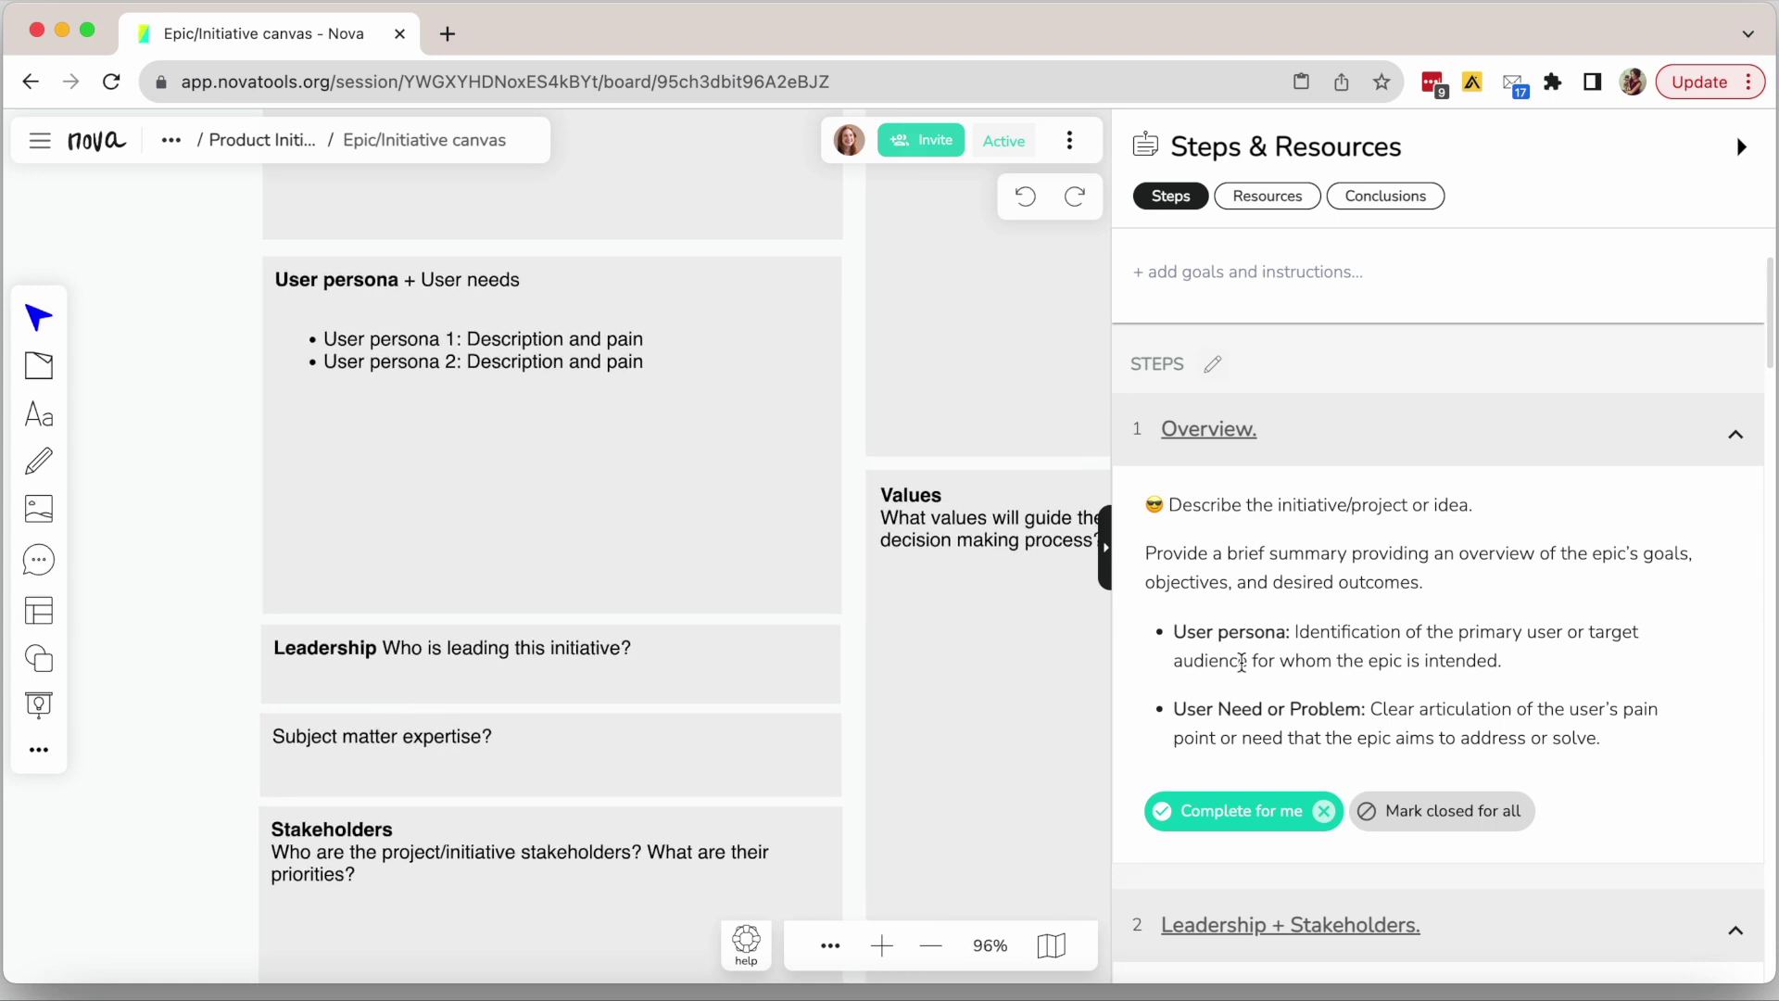
{"action": "scroll", "coordinate": [1205, 672], "scroll_direction": "down", "scroll_amount": 5}
- Mark Leadership + Stakeholders complete and add 'WHY? Define the problem' text in Justification
{"action": "left_click", "coordinate": [1241, 594]}
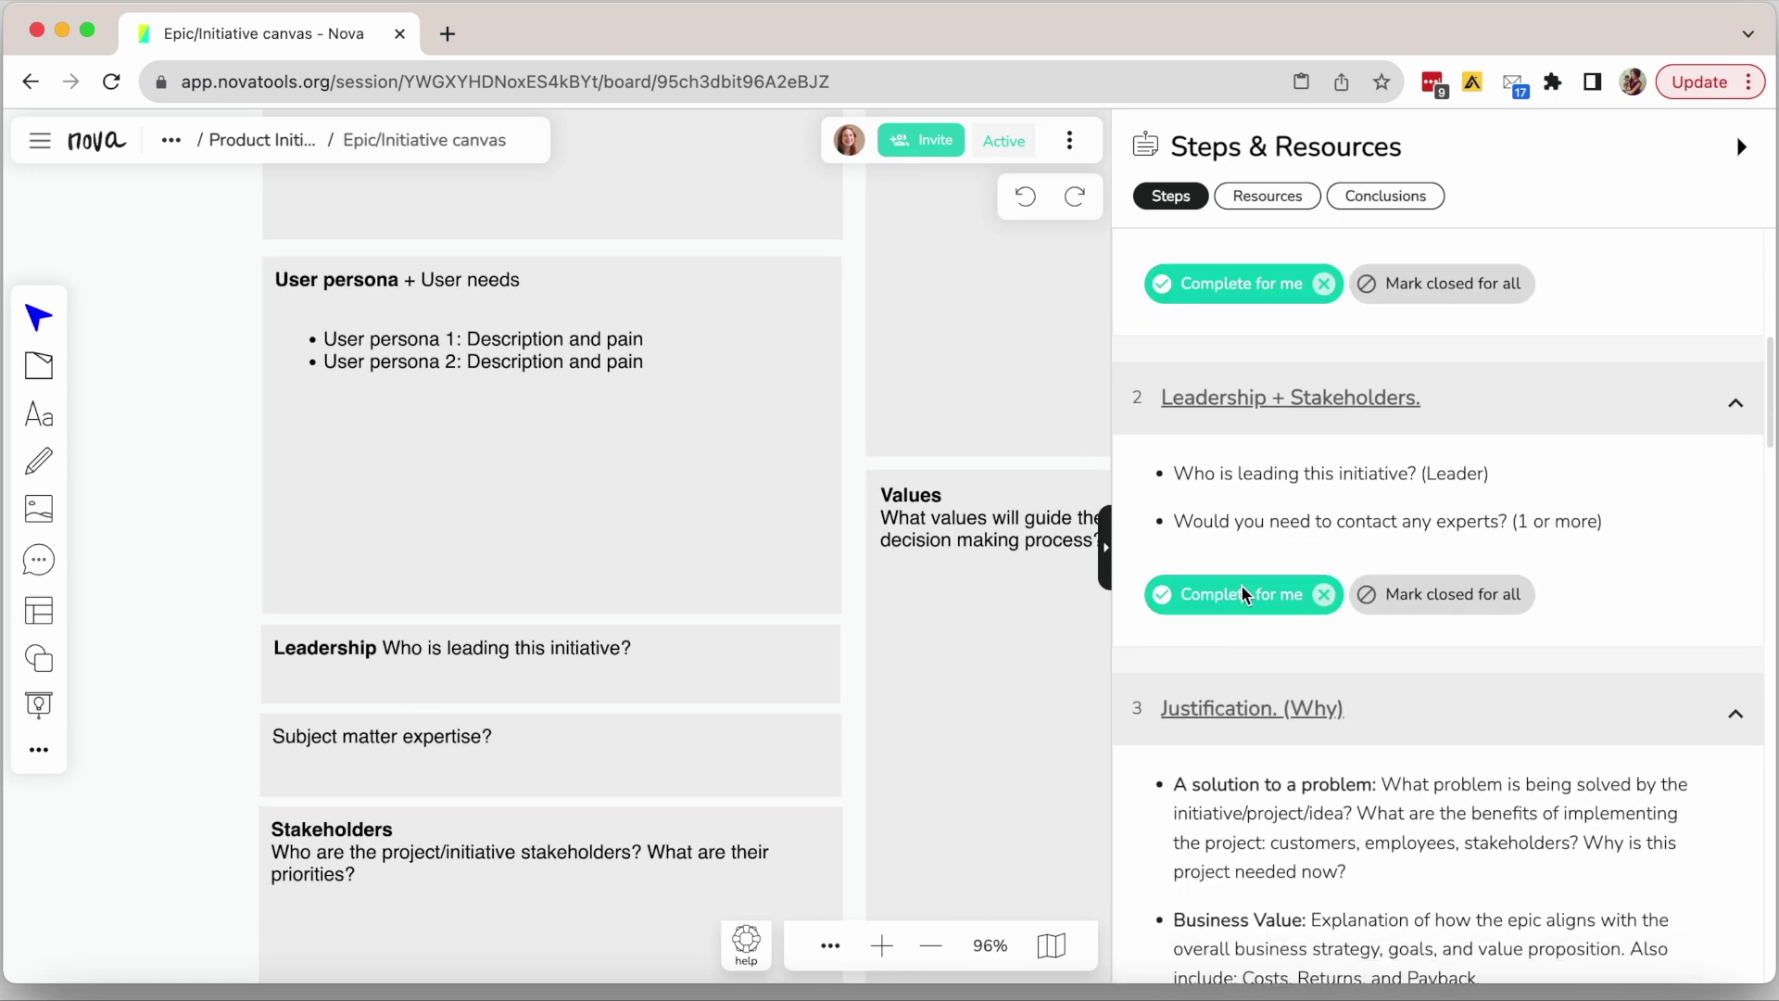
{"action": "left_click", "coordinate": [1221, 711]}
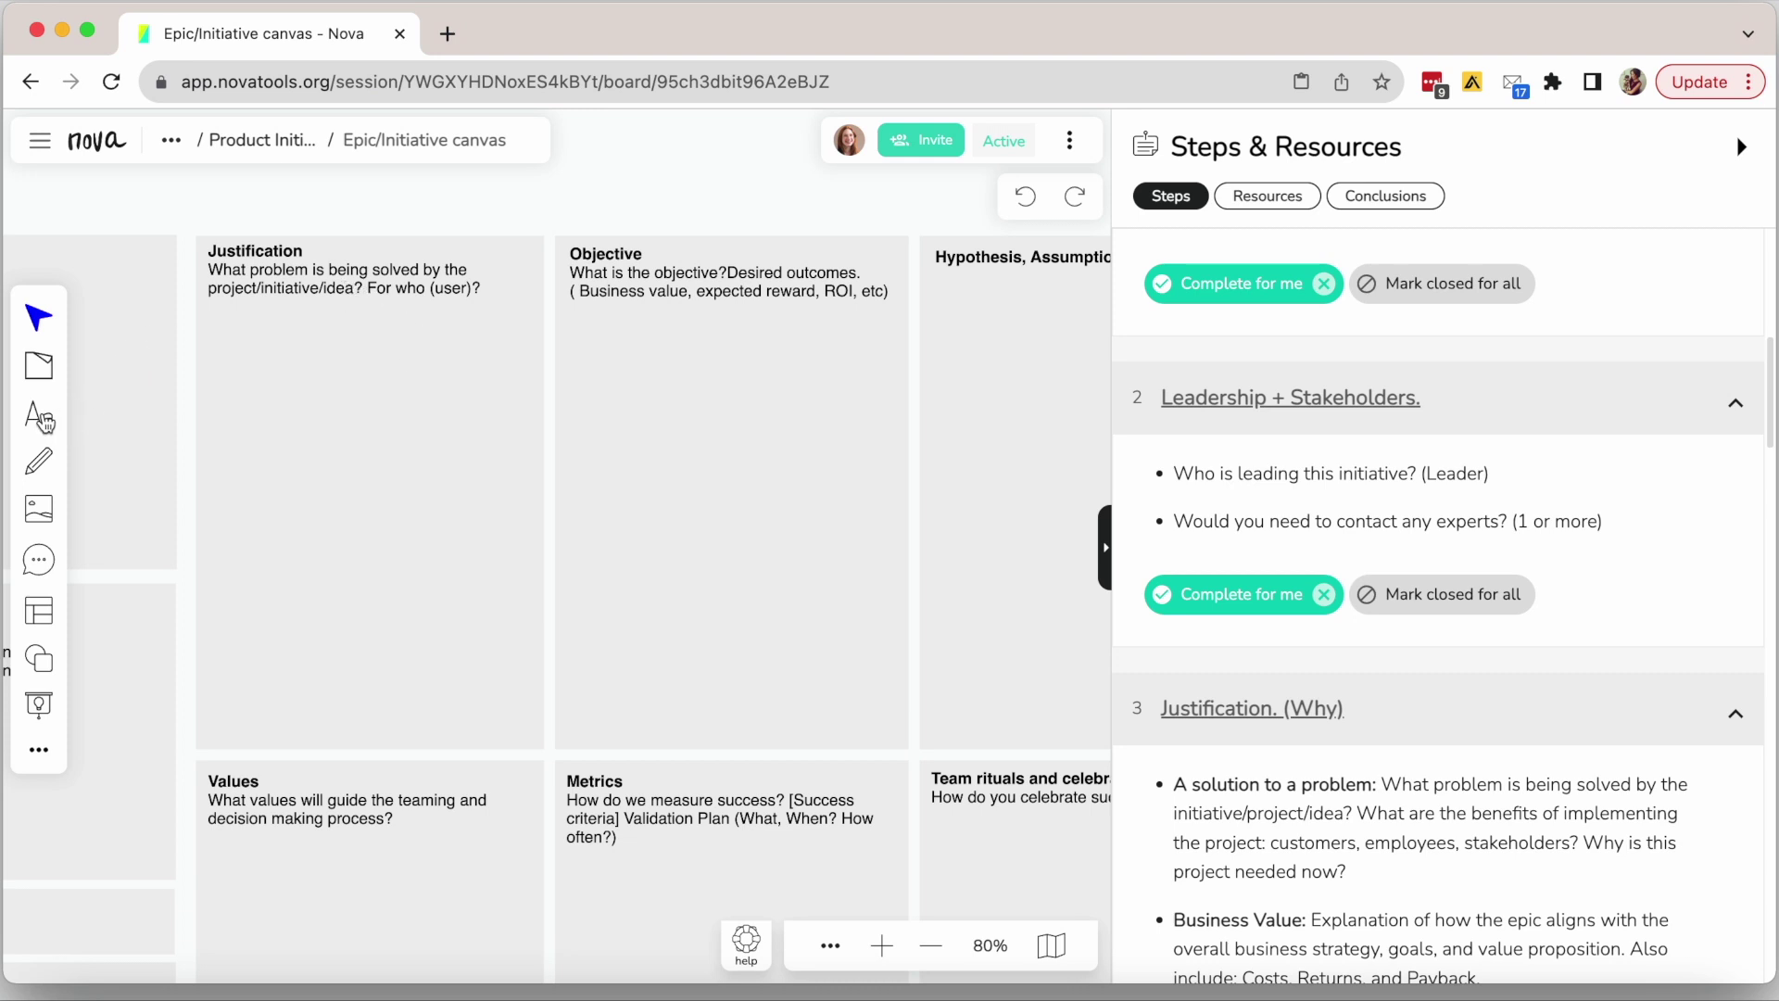
{"action": "left_click", "coordinate": [39, 419]}
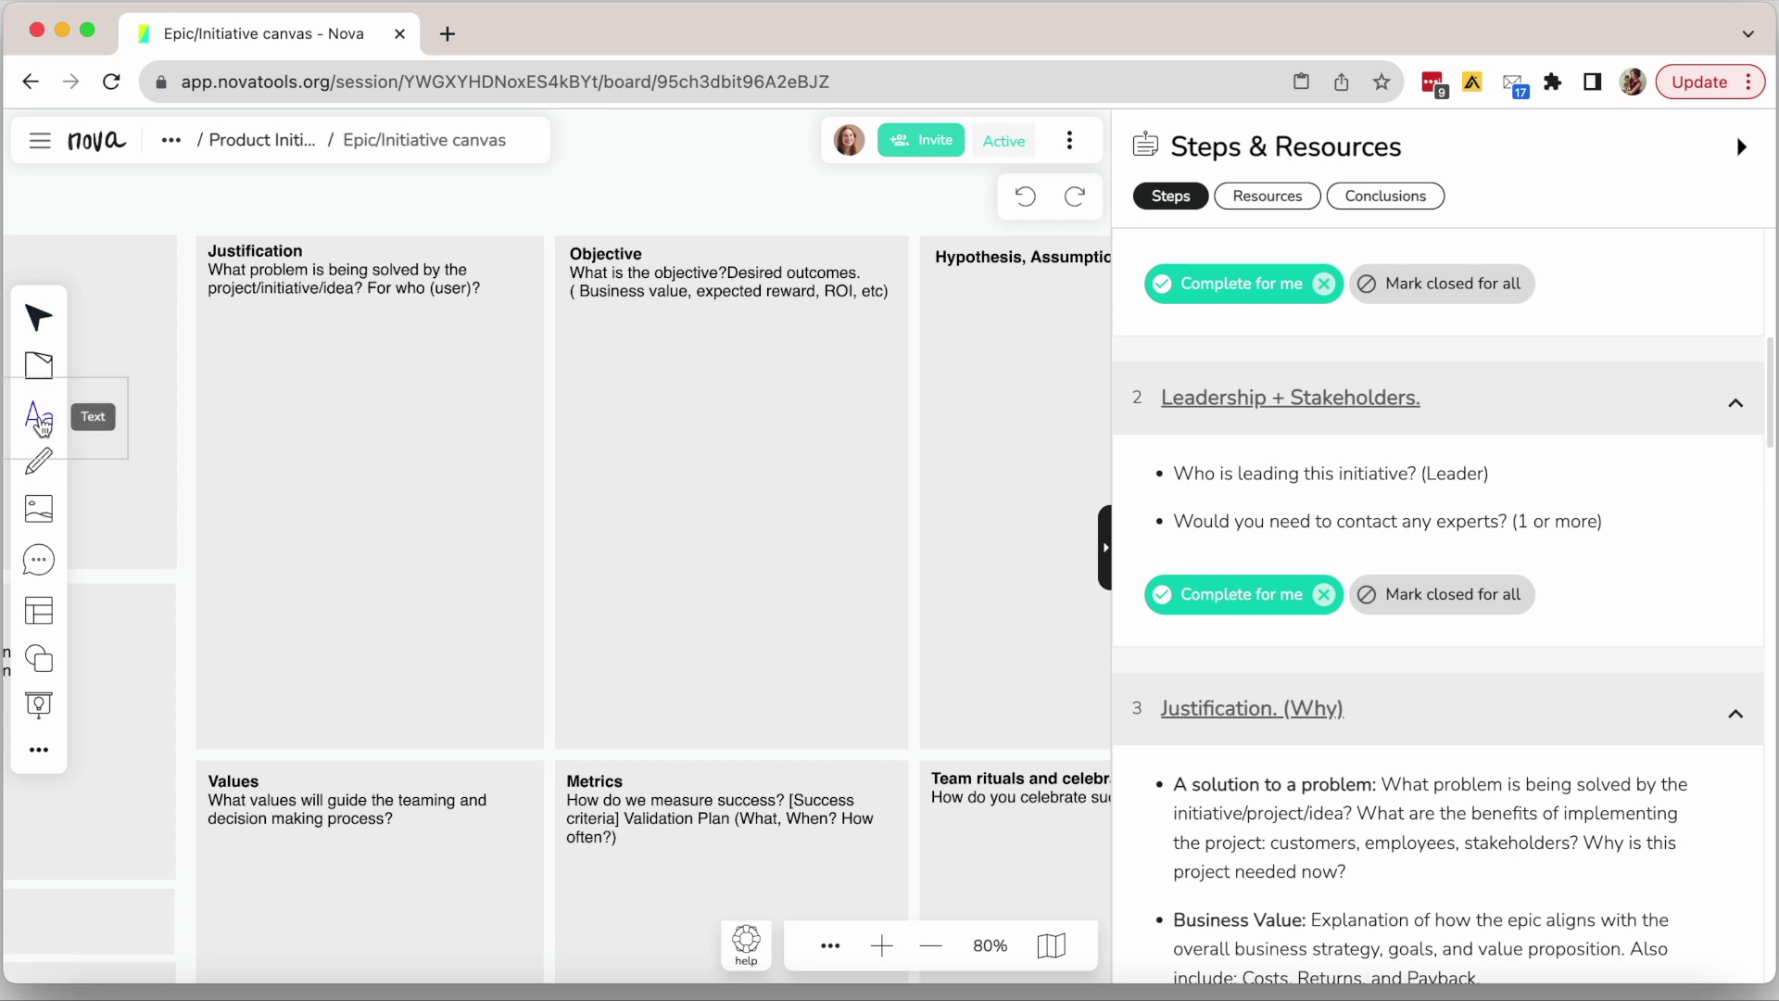
{"action": "left_click", "coordinate": [315, 368]}
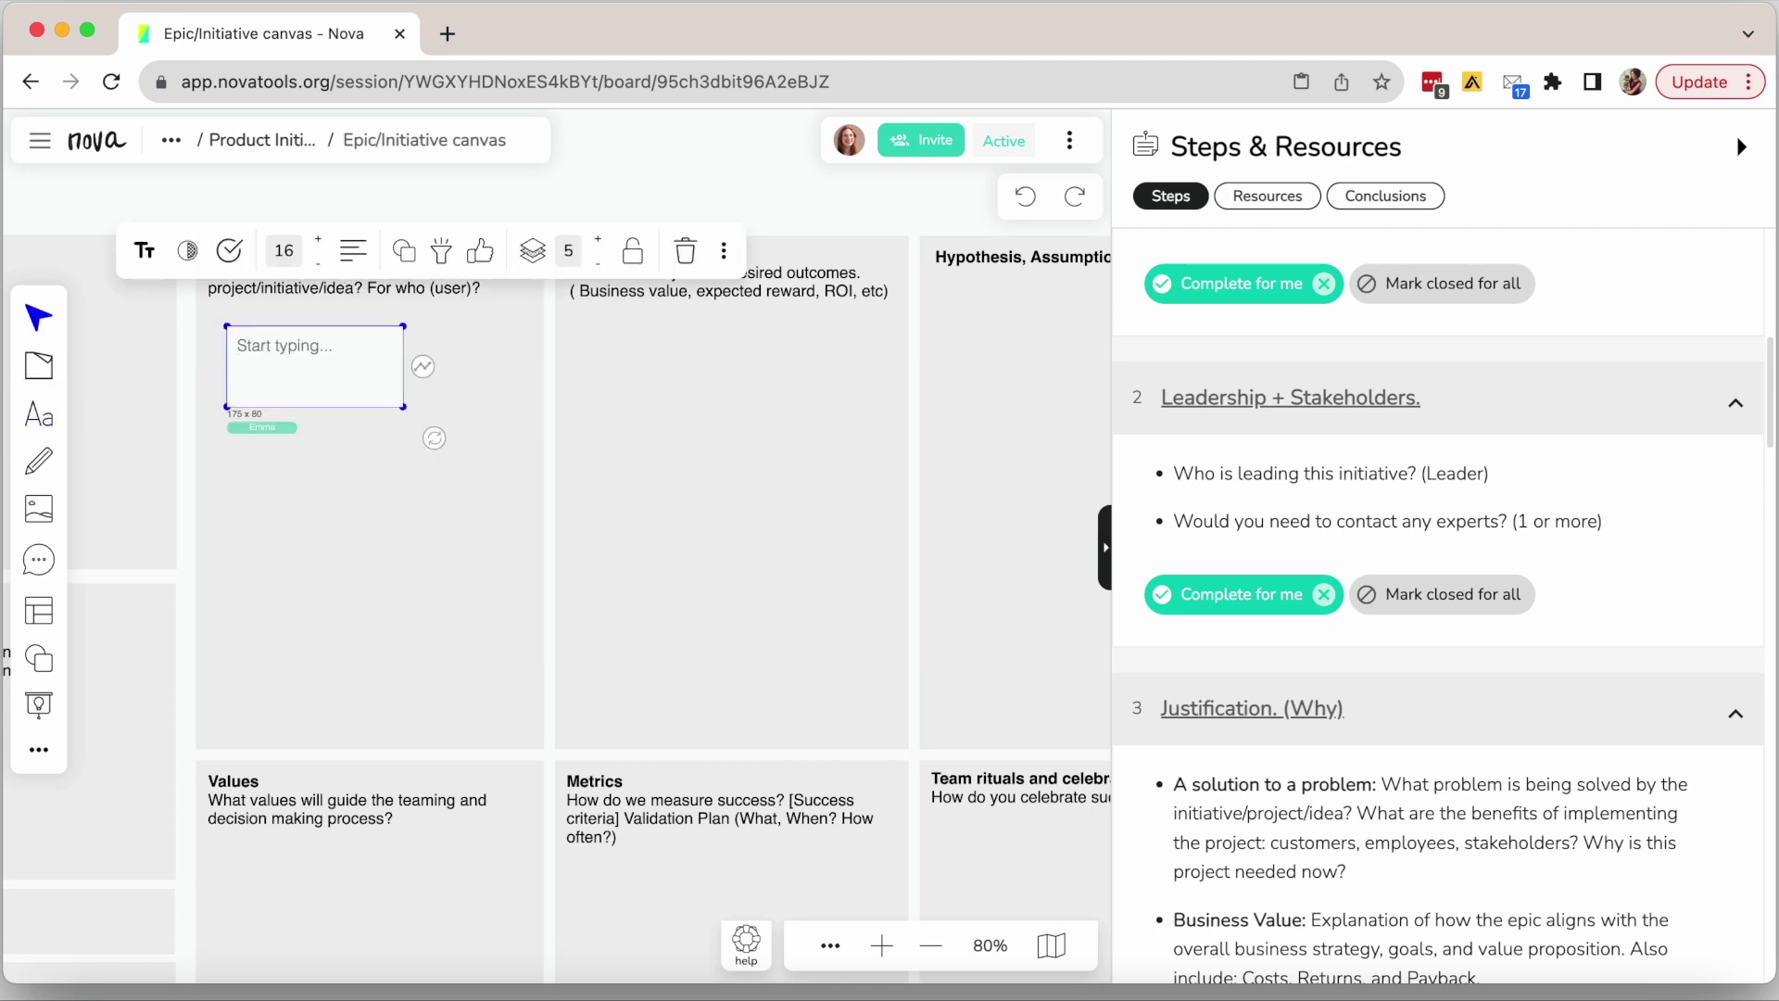
{"action": "type", "text": "WHY? Define the problem"}
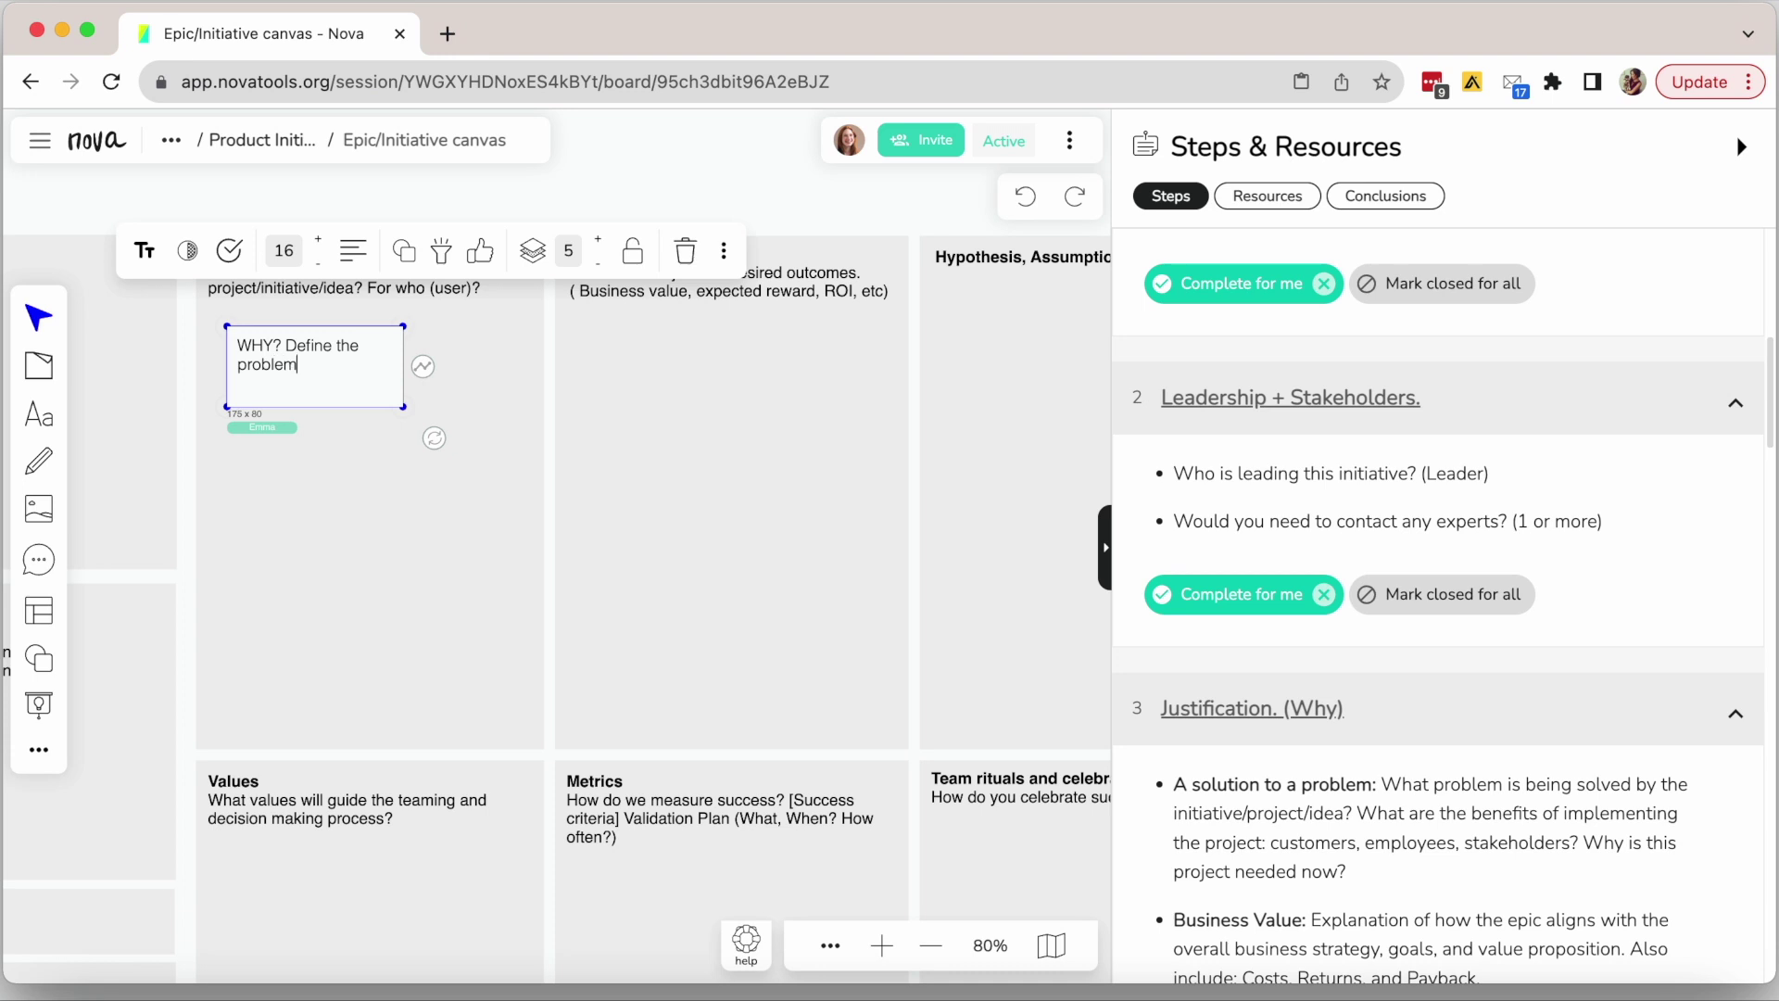
- Enlarge the WHY note to font size 26 and widen its text box
{"action": "left_click", "coordinate": [319, 240]}
{"action": "left_click", "coordinate": [319, 241]}
{"action": "left_click", "coordinate": [319, 241]}
{"action": "left_click", "coordinate": [318, 240]}
{"action": "left_click", "coordinate": [318, 241]}
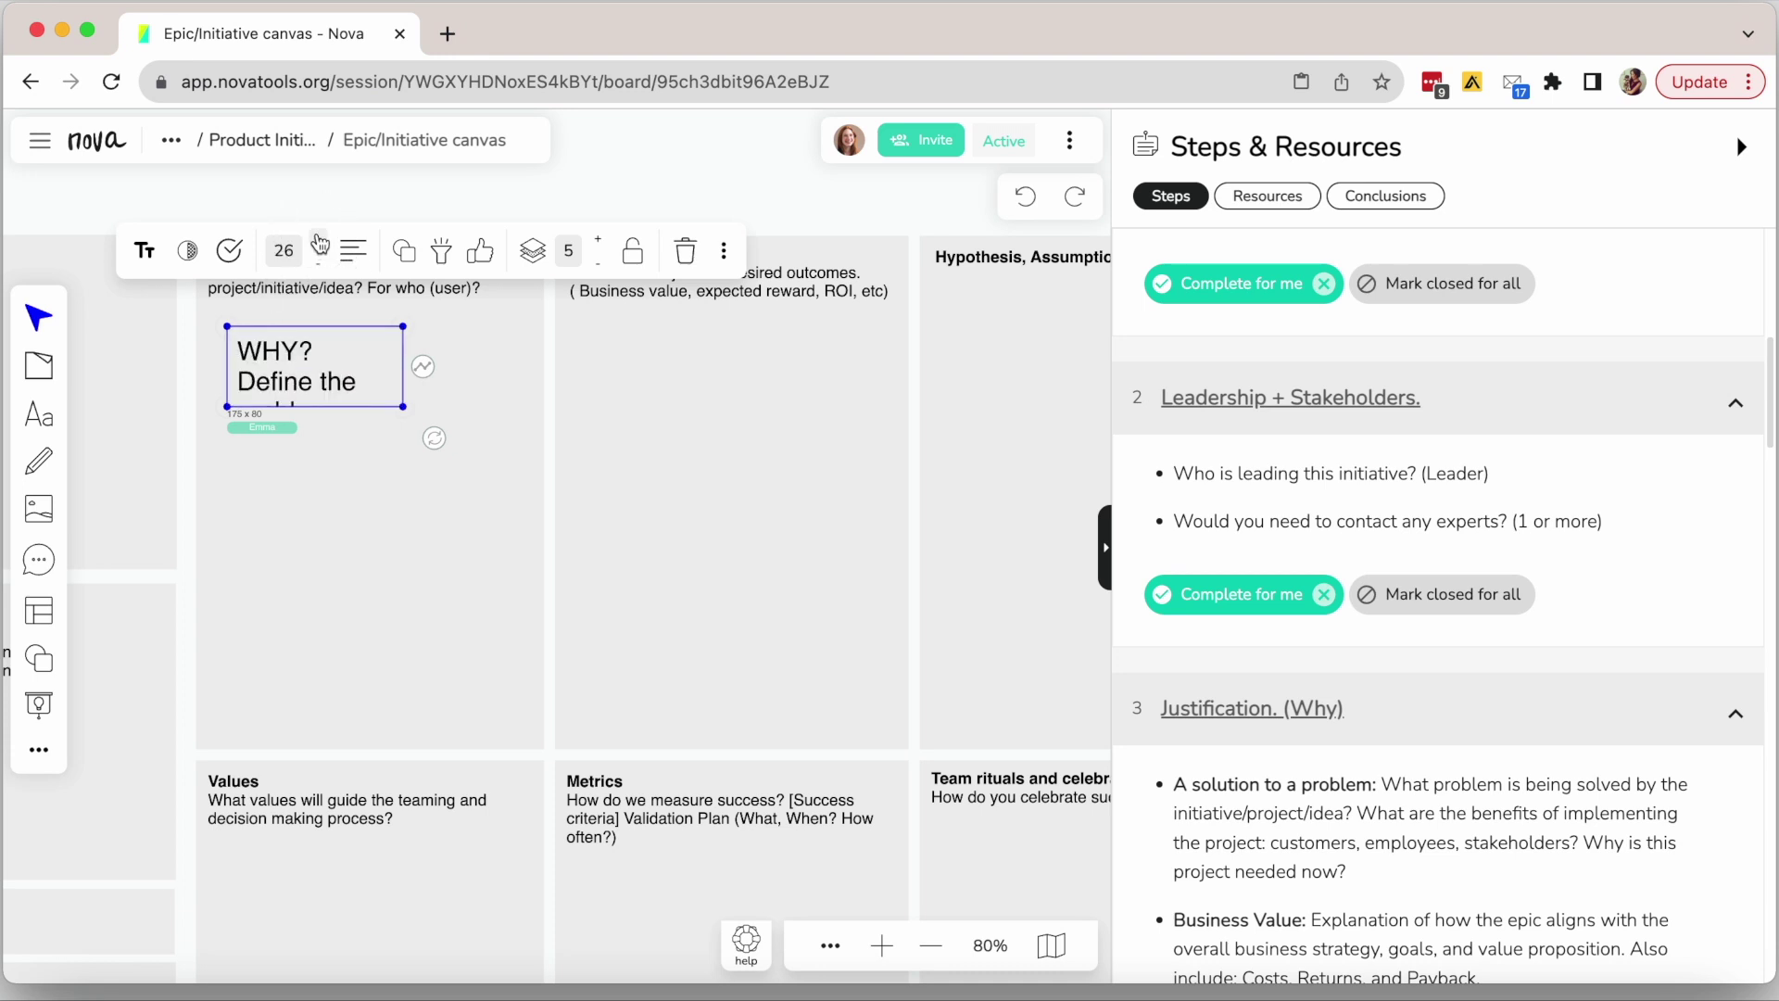
{"action": "left_click_drag", "start_coordinate": [402, 407], "coordinate": [477, 529]}
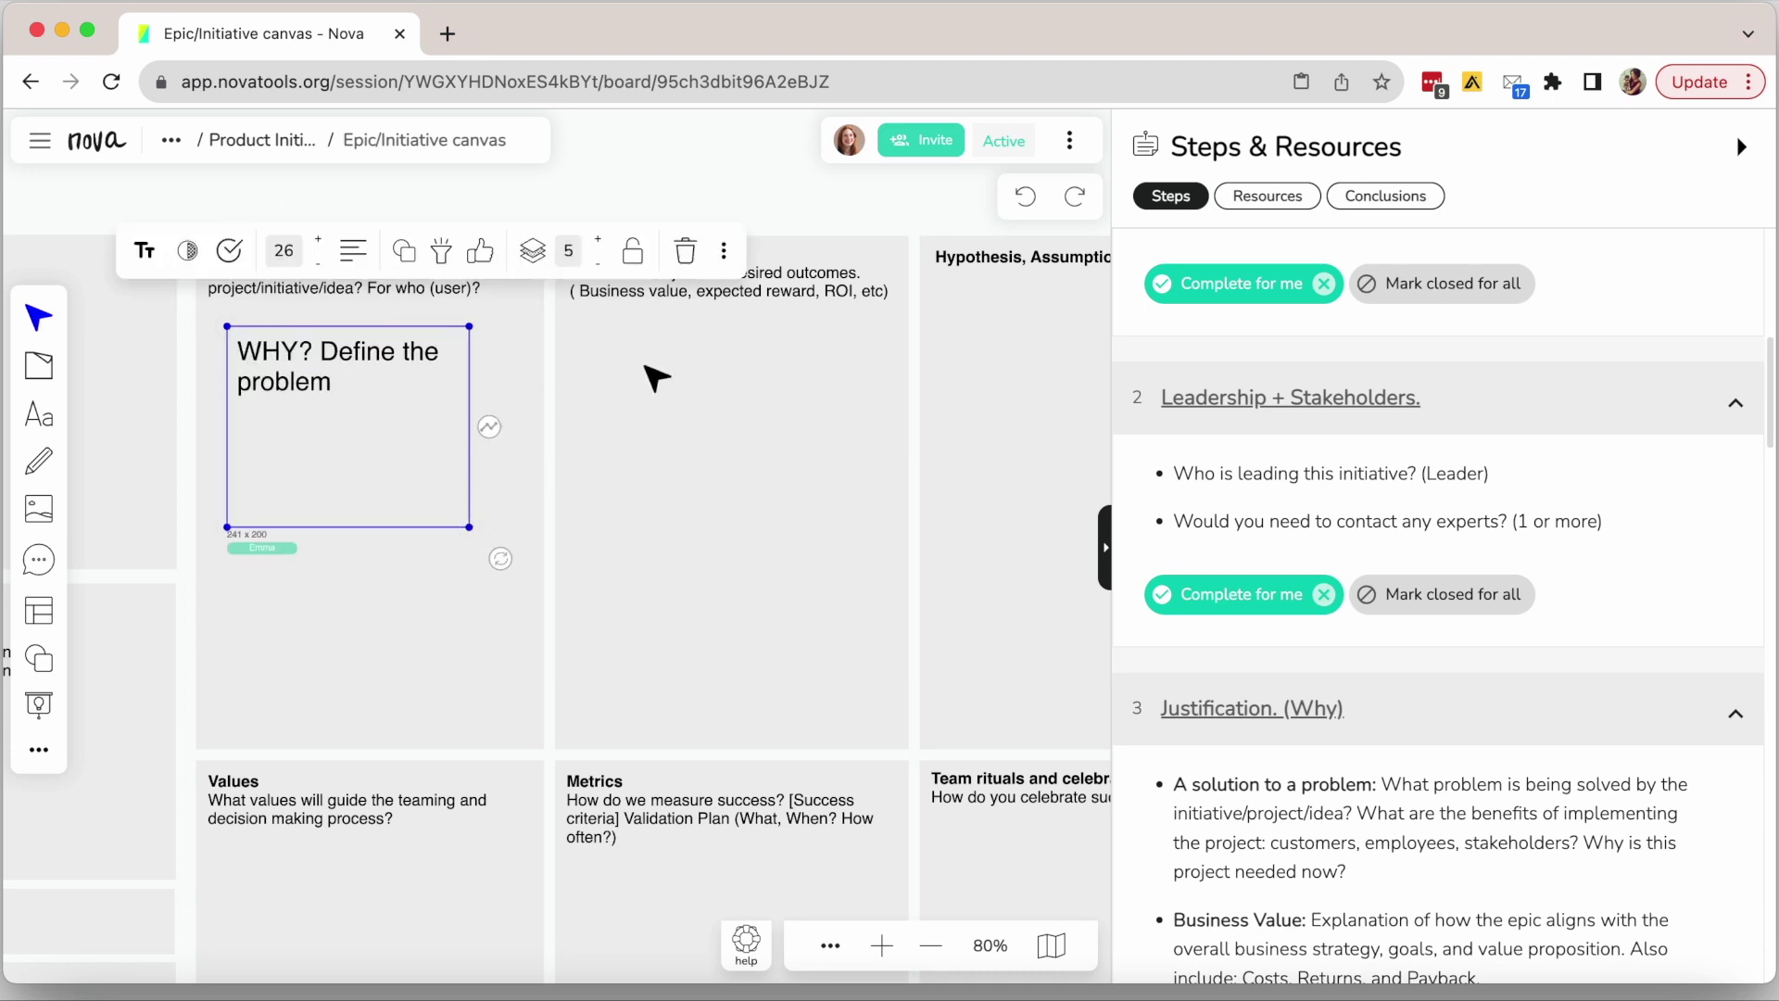
{"action": "left_click", "coordinate": [559, 400]}
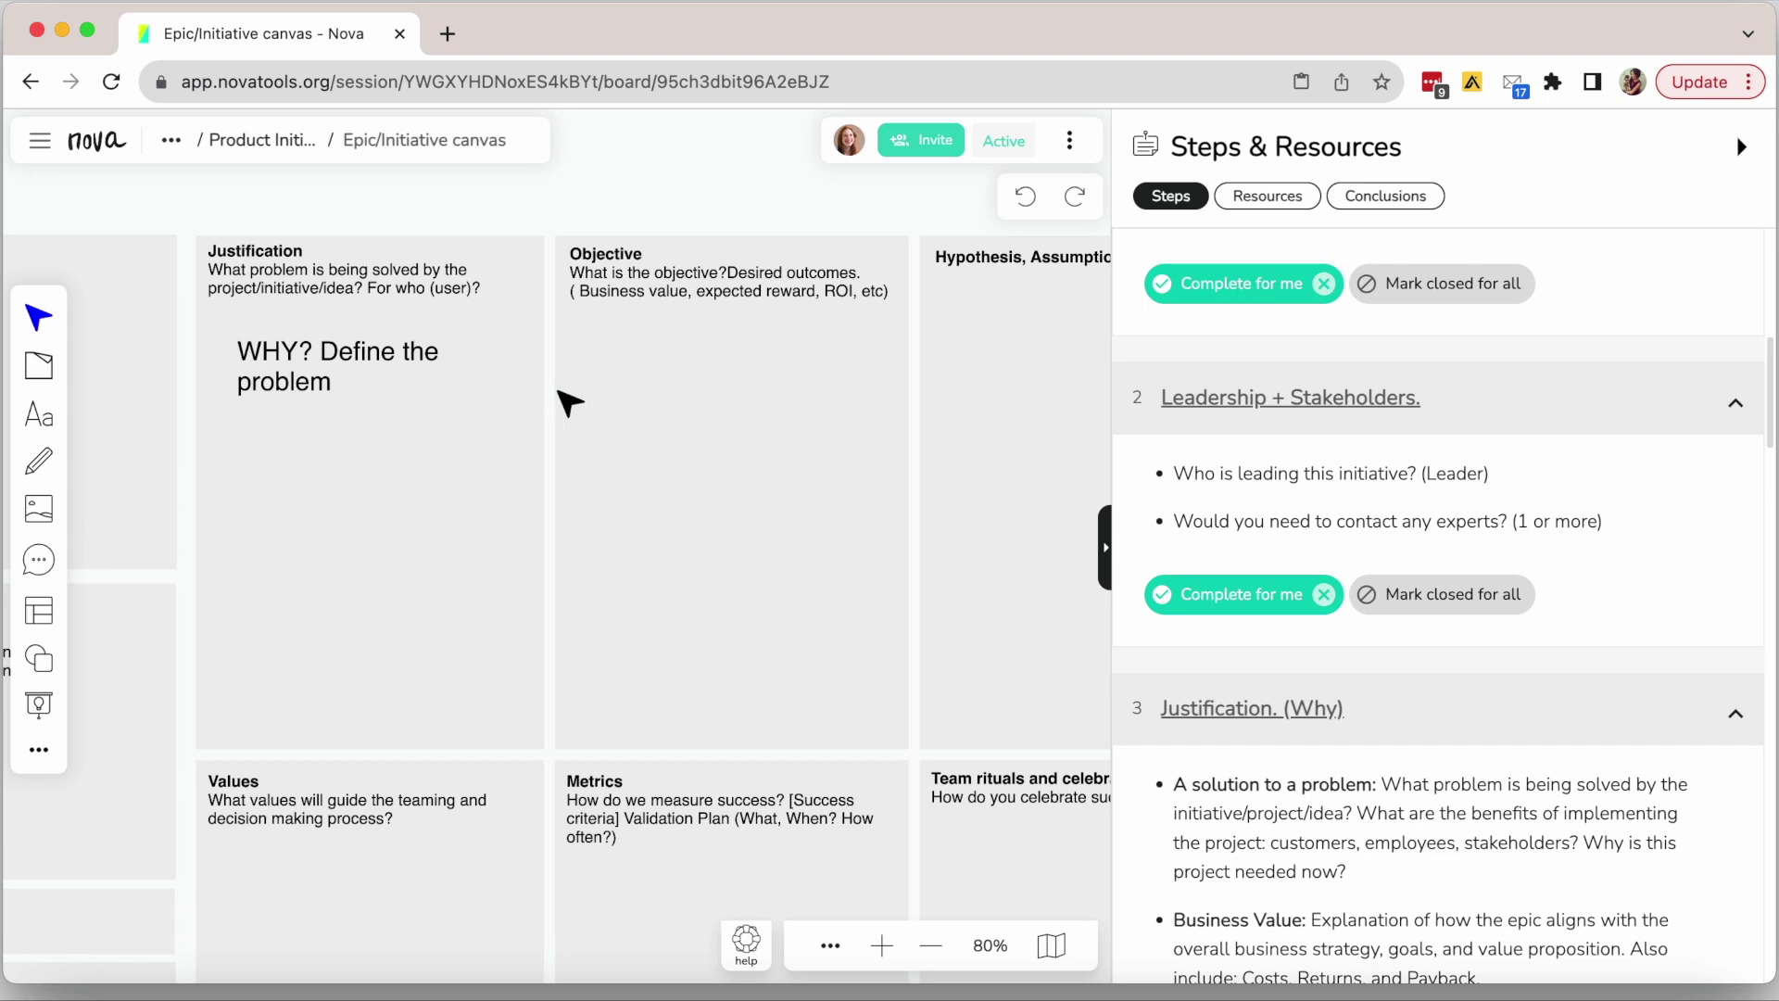
{"action": "scroll", "coordinate": [1271, 695], "scroll_direction": "down", "scroll_amount": 3}
- Mark Justification complete, hide the steps panel, and type 'What is the objective?' in Objective
{"action": "scroll", "coordinate": [1271, 695], "scroll_direction": "down", "scroll_amount": 1}
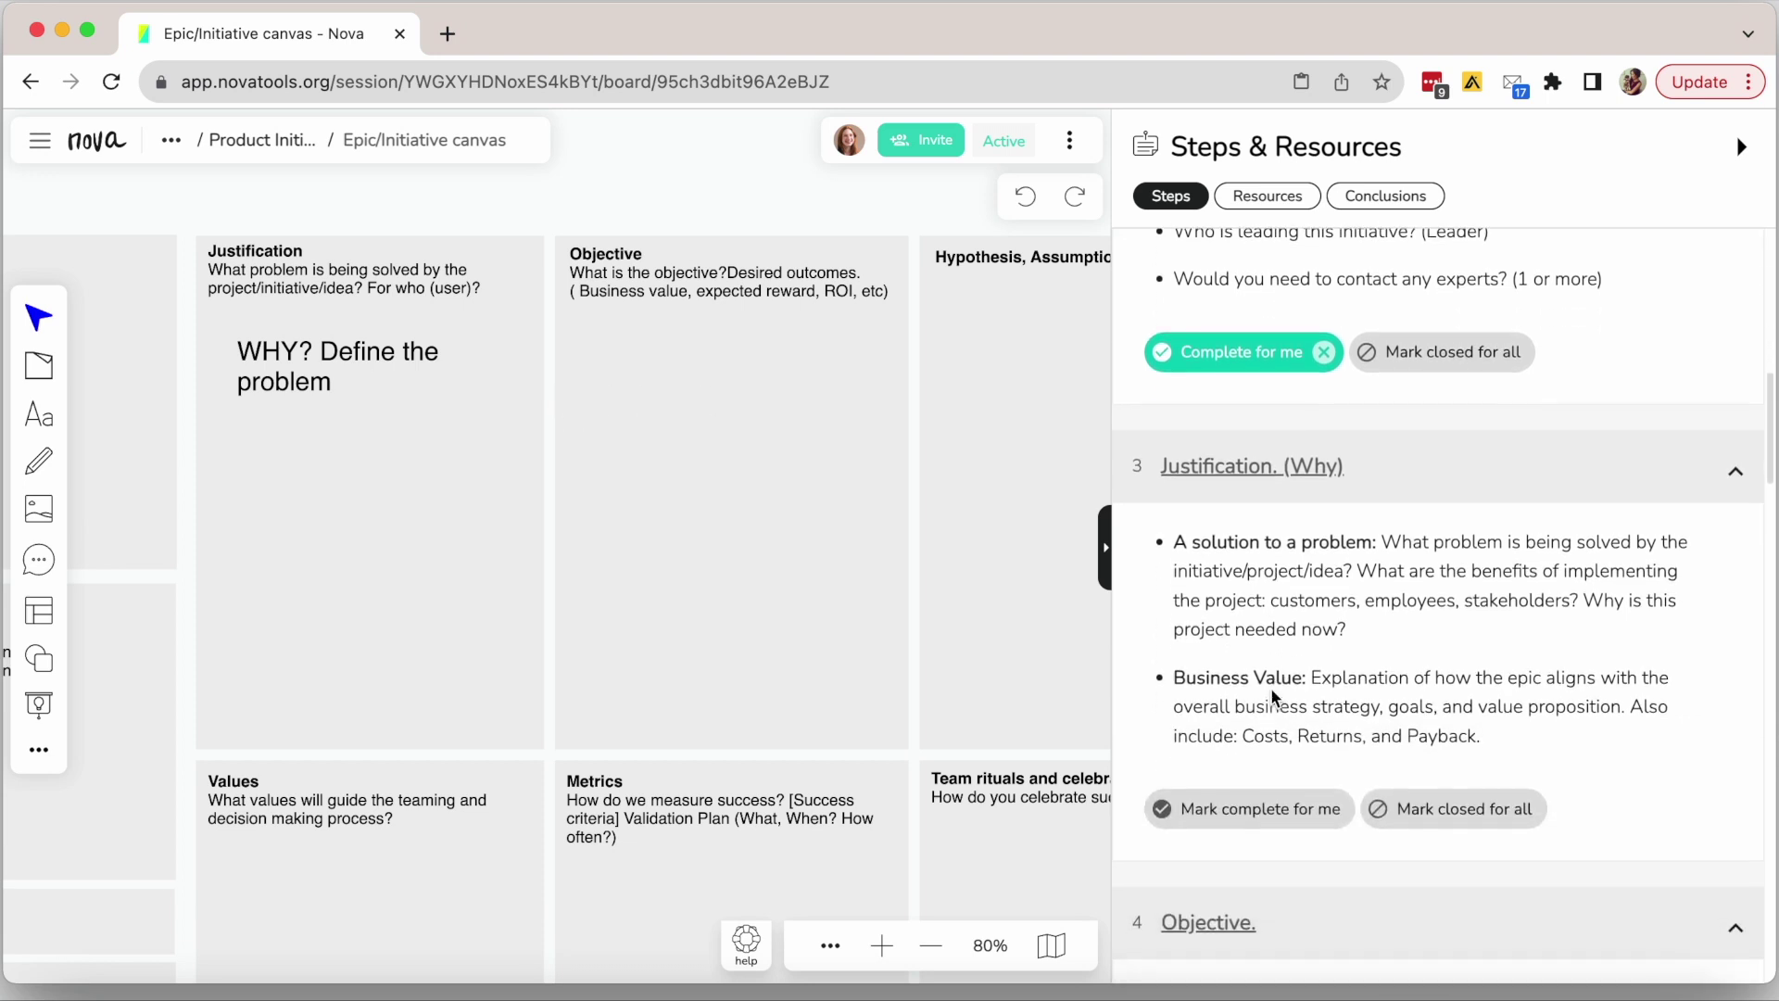
{"action": "left_click", "coordinate": [1239, 808]}
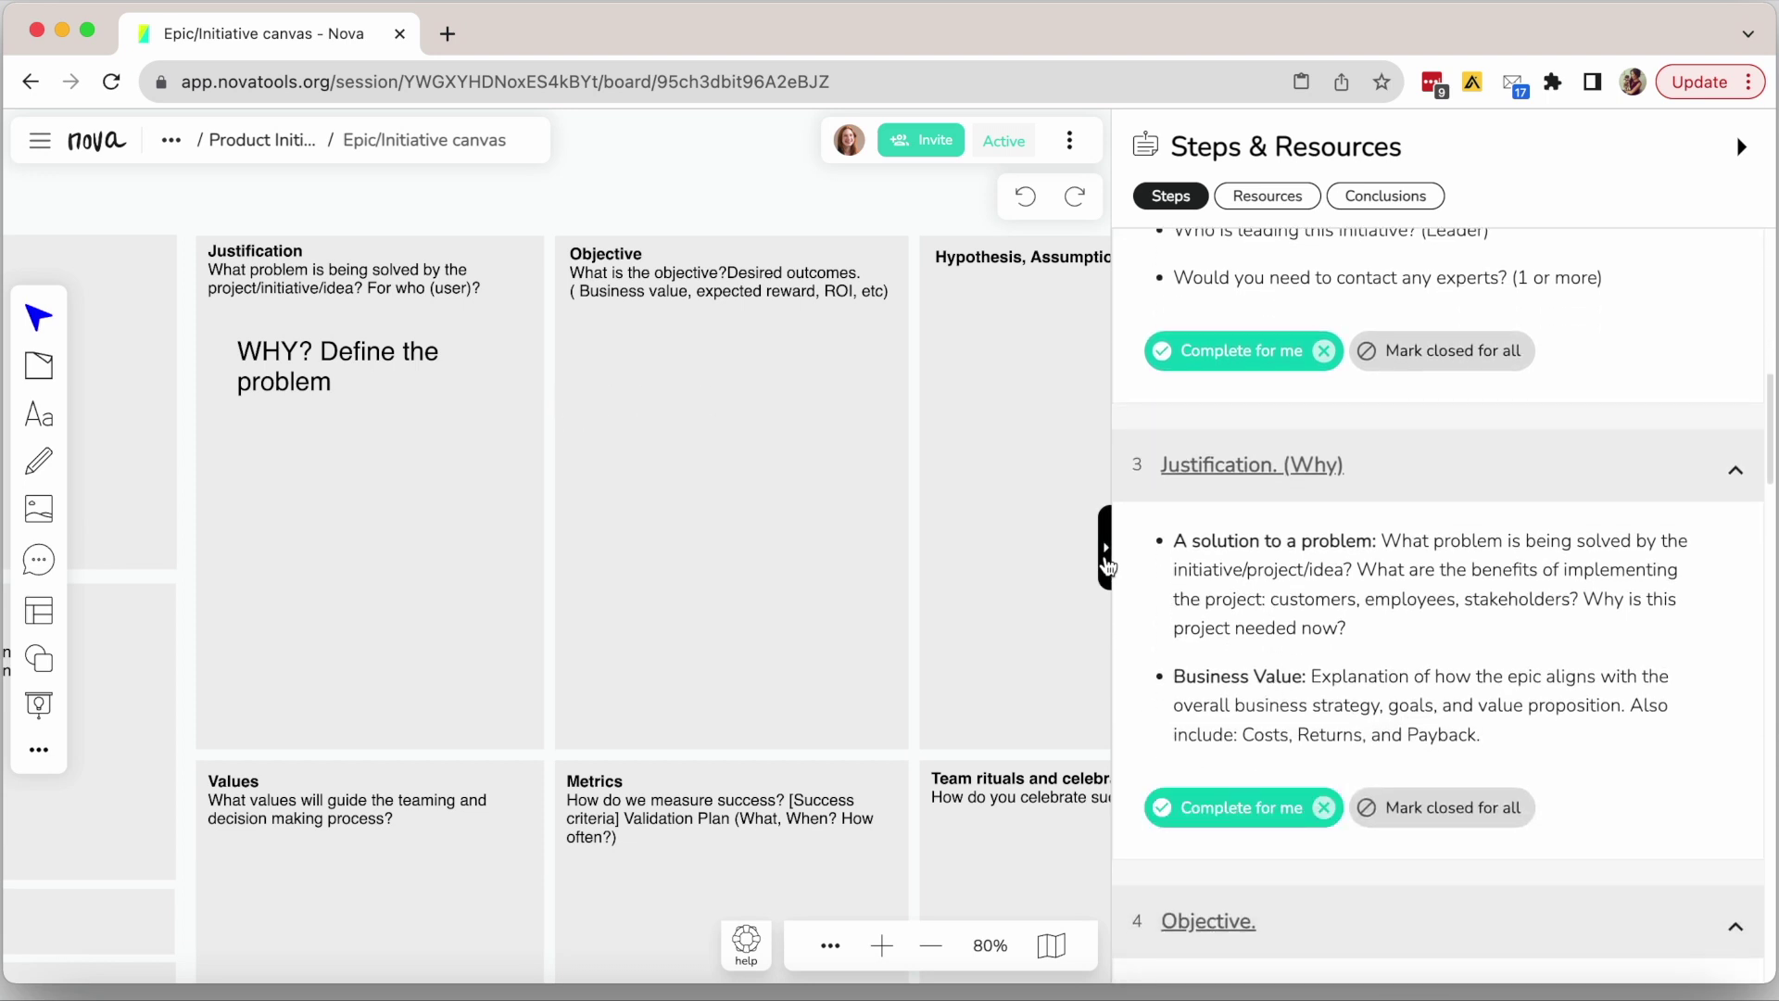
{"action": "scroll", "coordinate": [1302, 619], "scroll_direction": "down", "scroll_amount": 3}
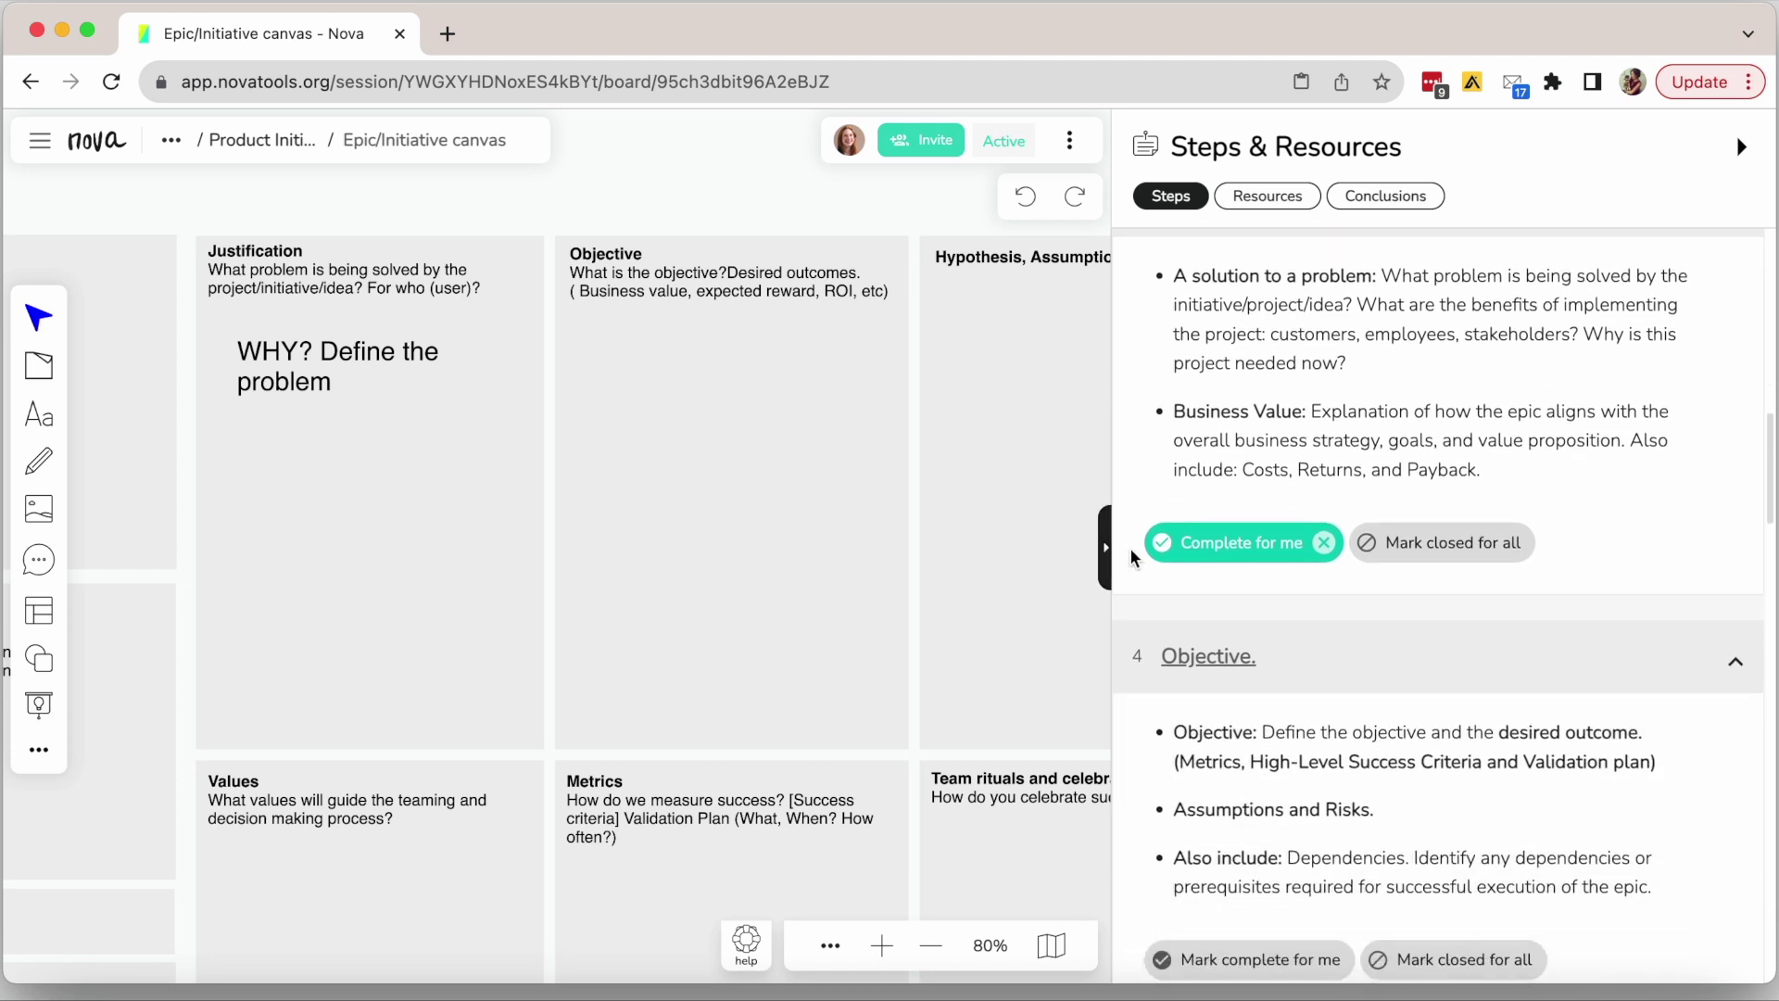
{"action": "left_click", "coordinate": [1108, 551]}
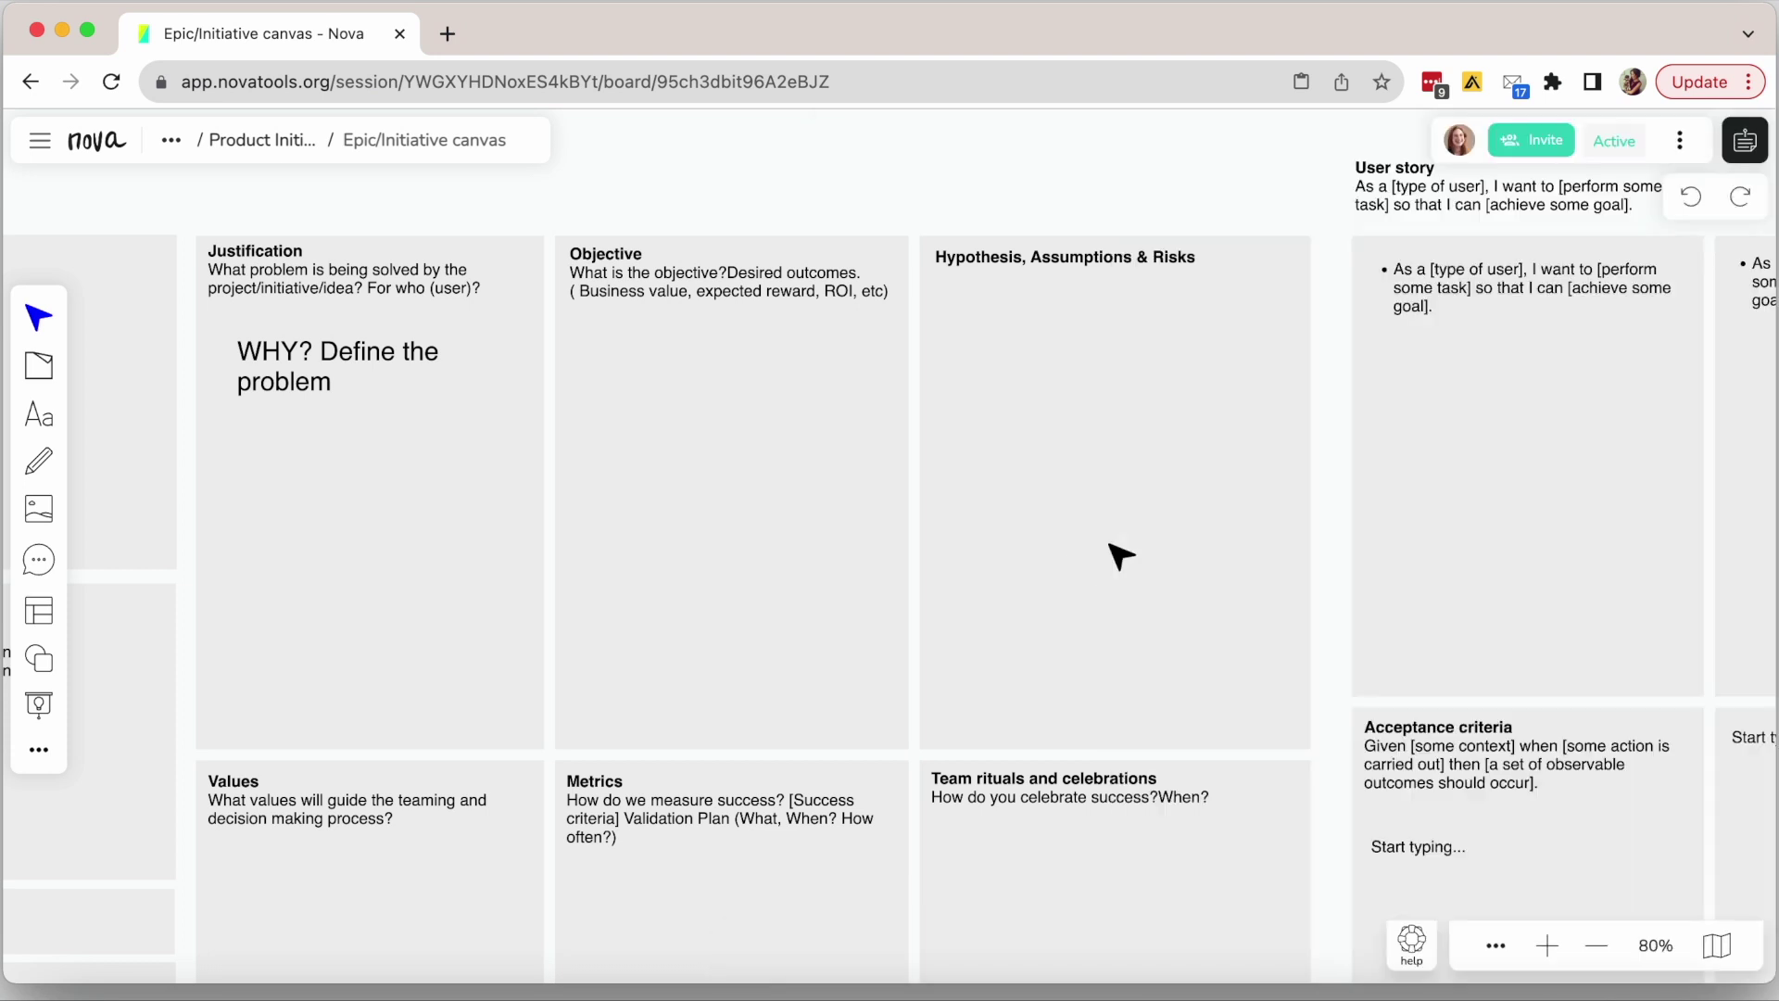
{"action": "type", "text": "What is the objective?"}
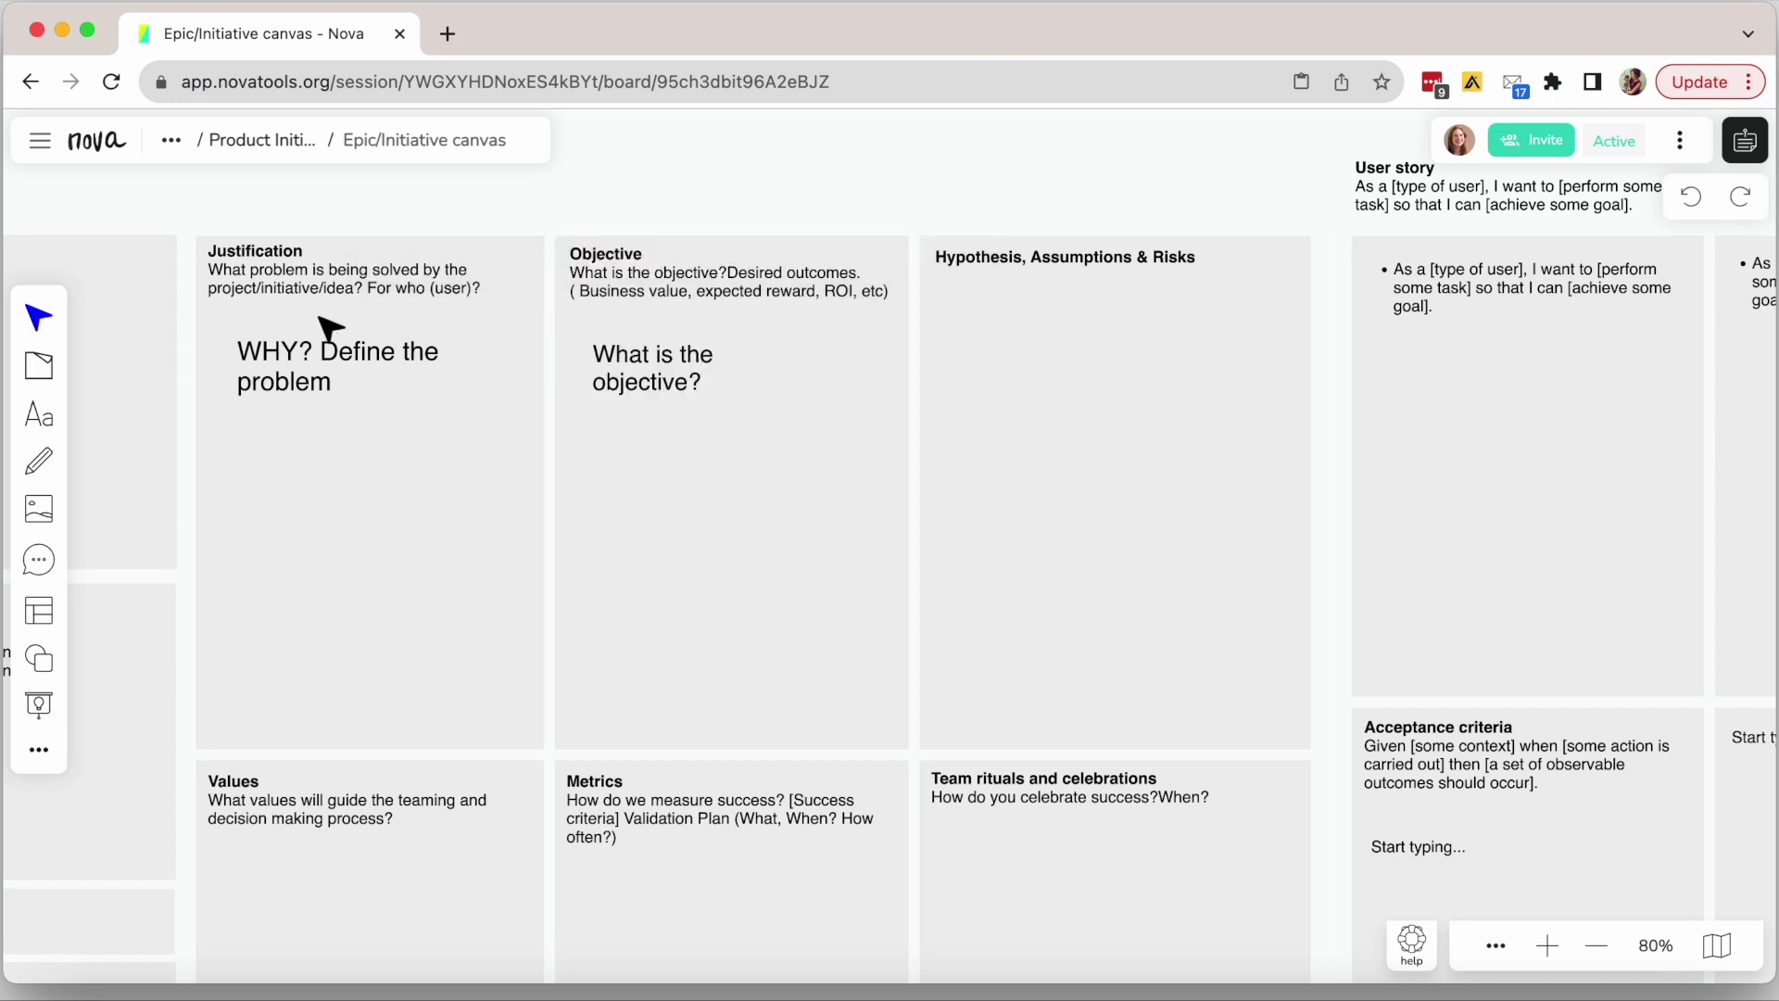
- Place four blank sticky notes in a two-by-two grid inside Hypothesis, Assumptions & Risks
{"action": "left_click", "coordinate": [38, 366]}
{"action": "left_click", "coordinate": [1005, 387]}
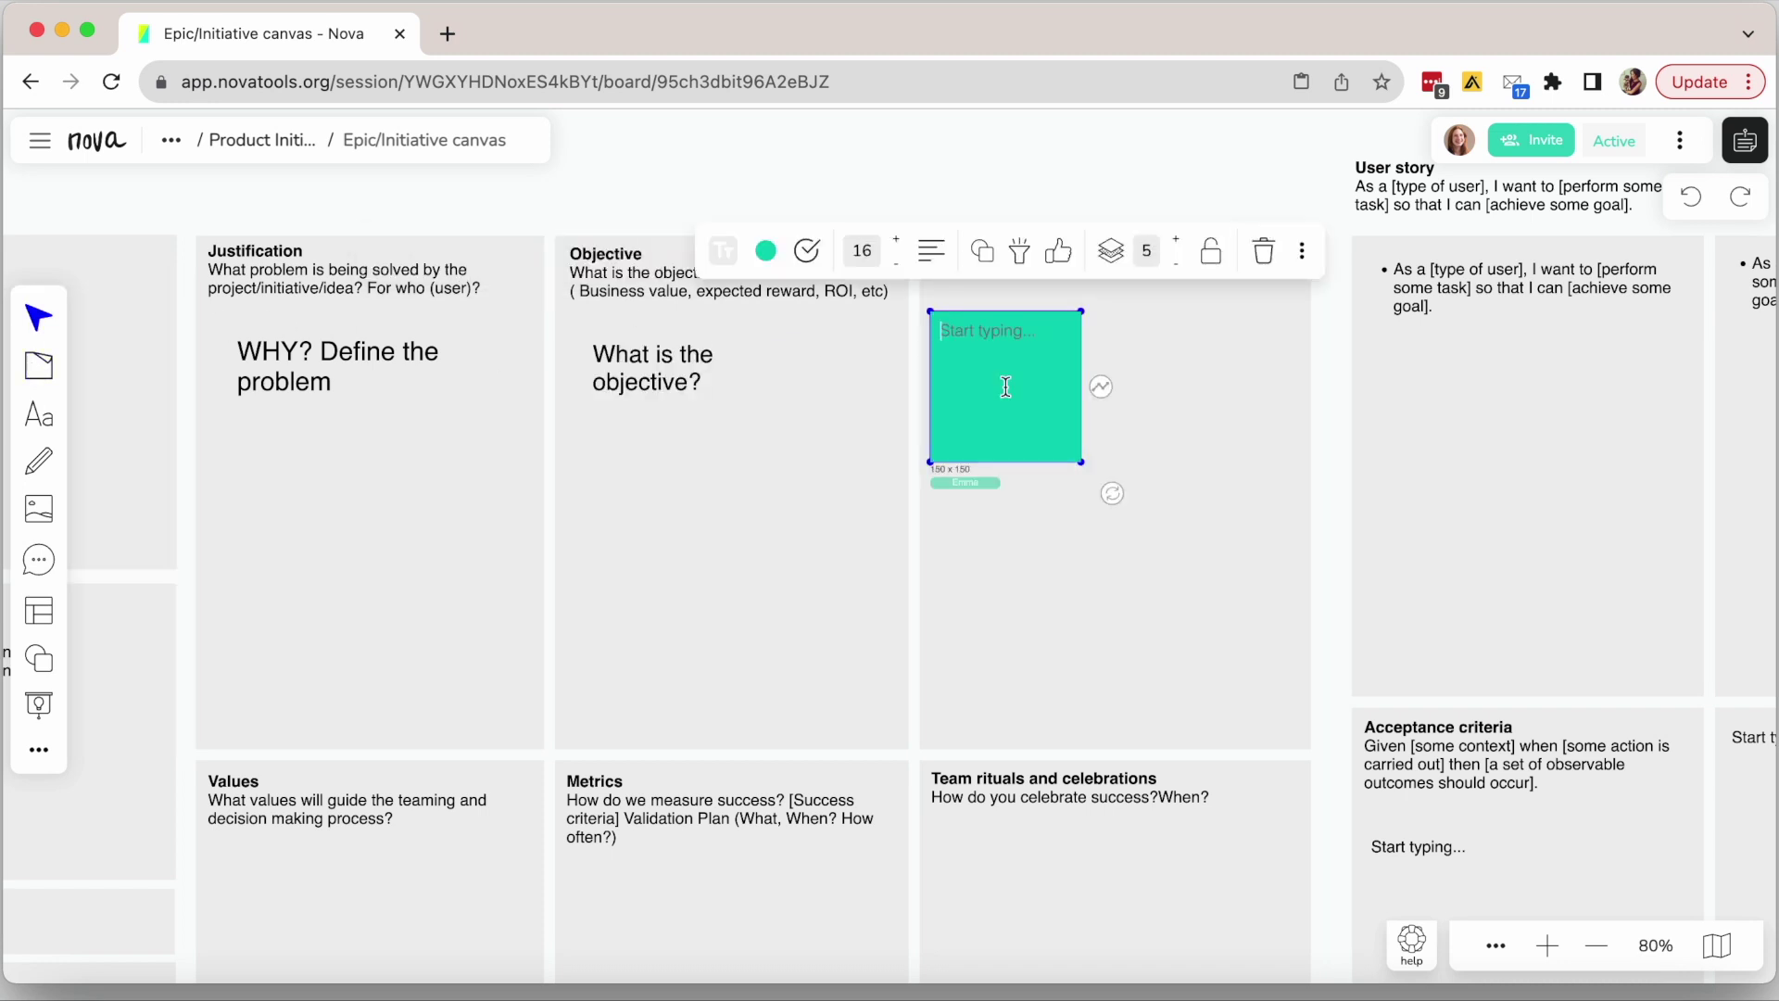
{"action": "left_click", "coordinate": [38, 366]}
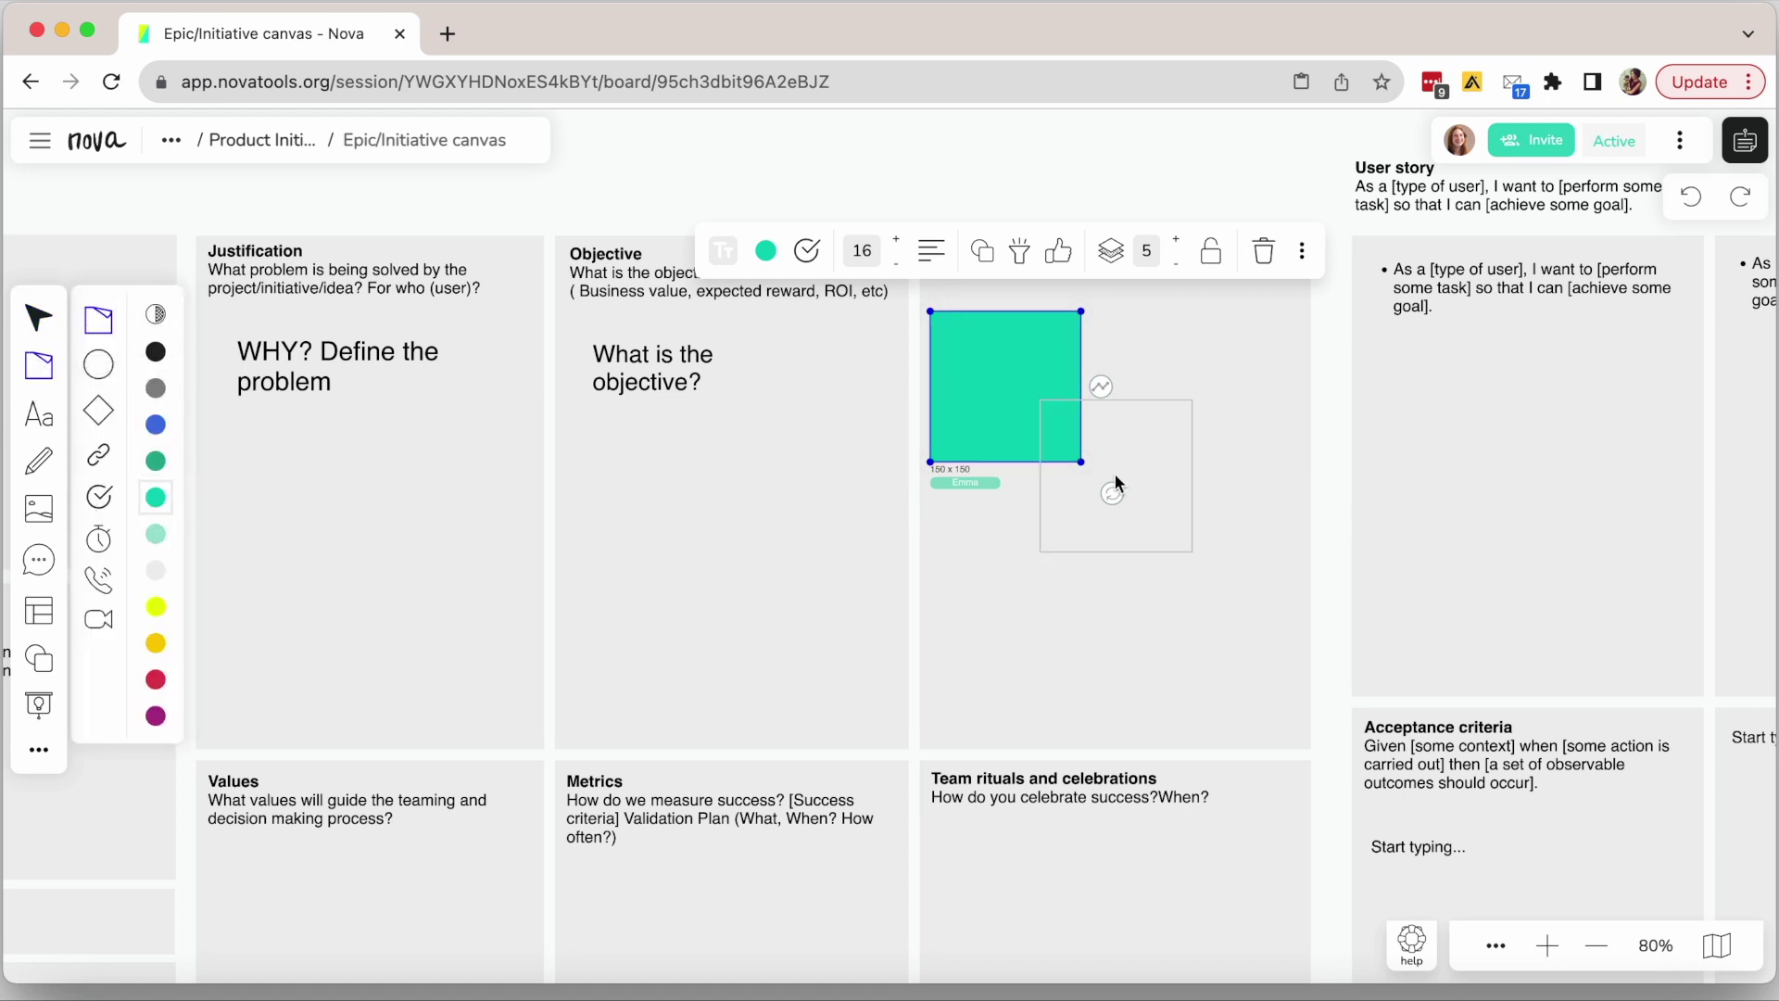
{"action": "left_click", "coordinate": [1182, 388]}
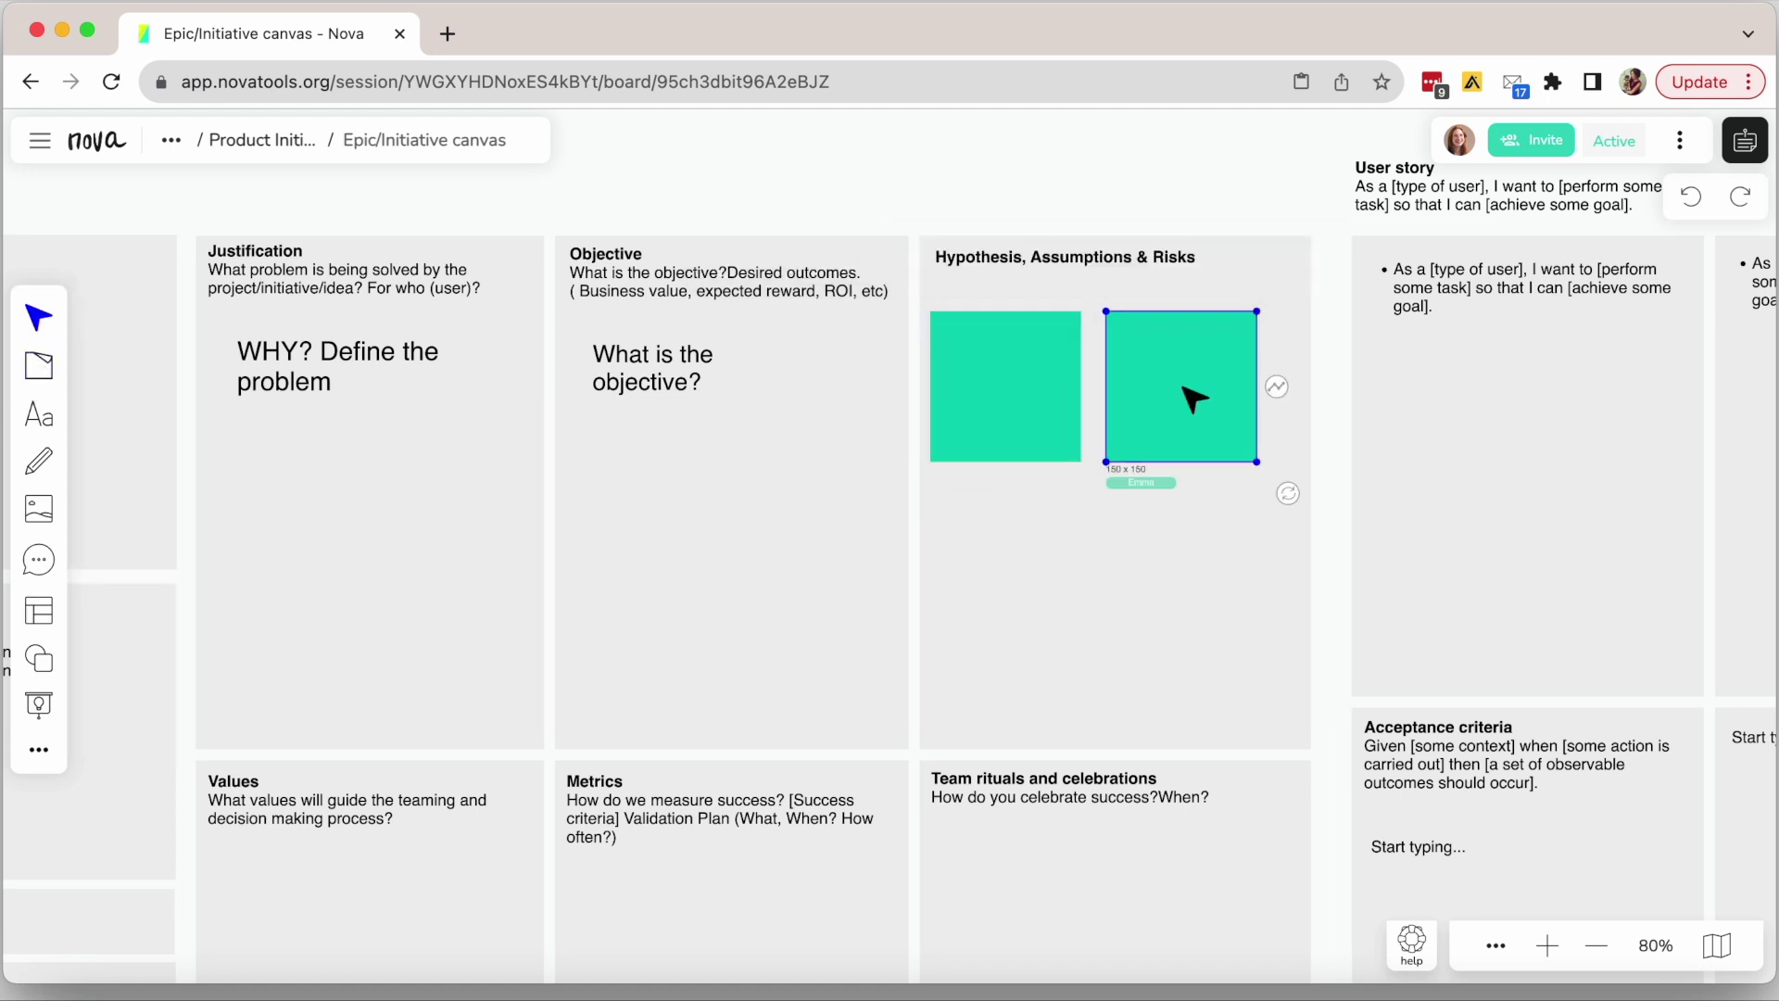
{"action": "left_click", "coordinate": [38, 366]}
{"action": "left_click", "coordinate": [1006, 550]}
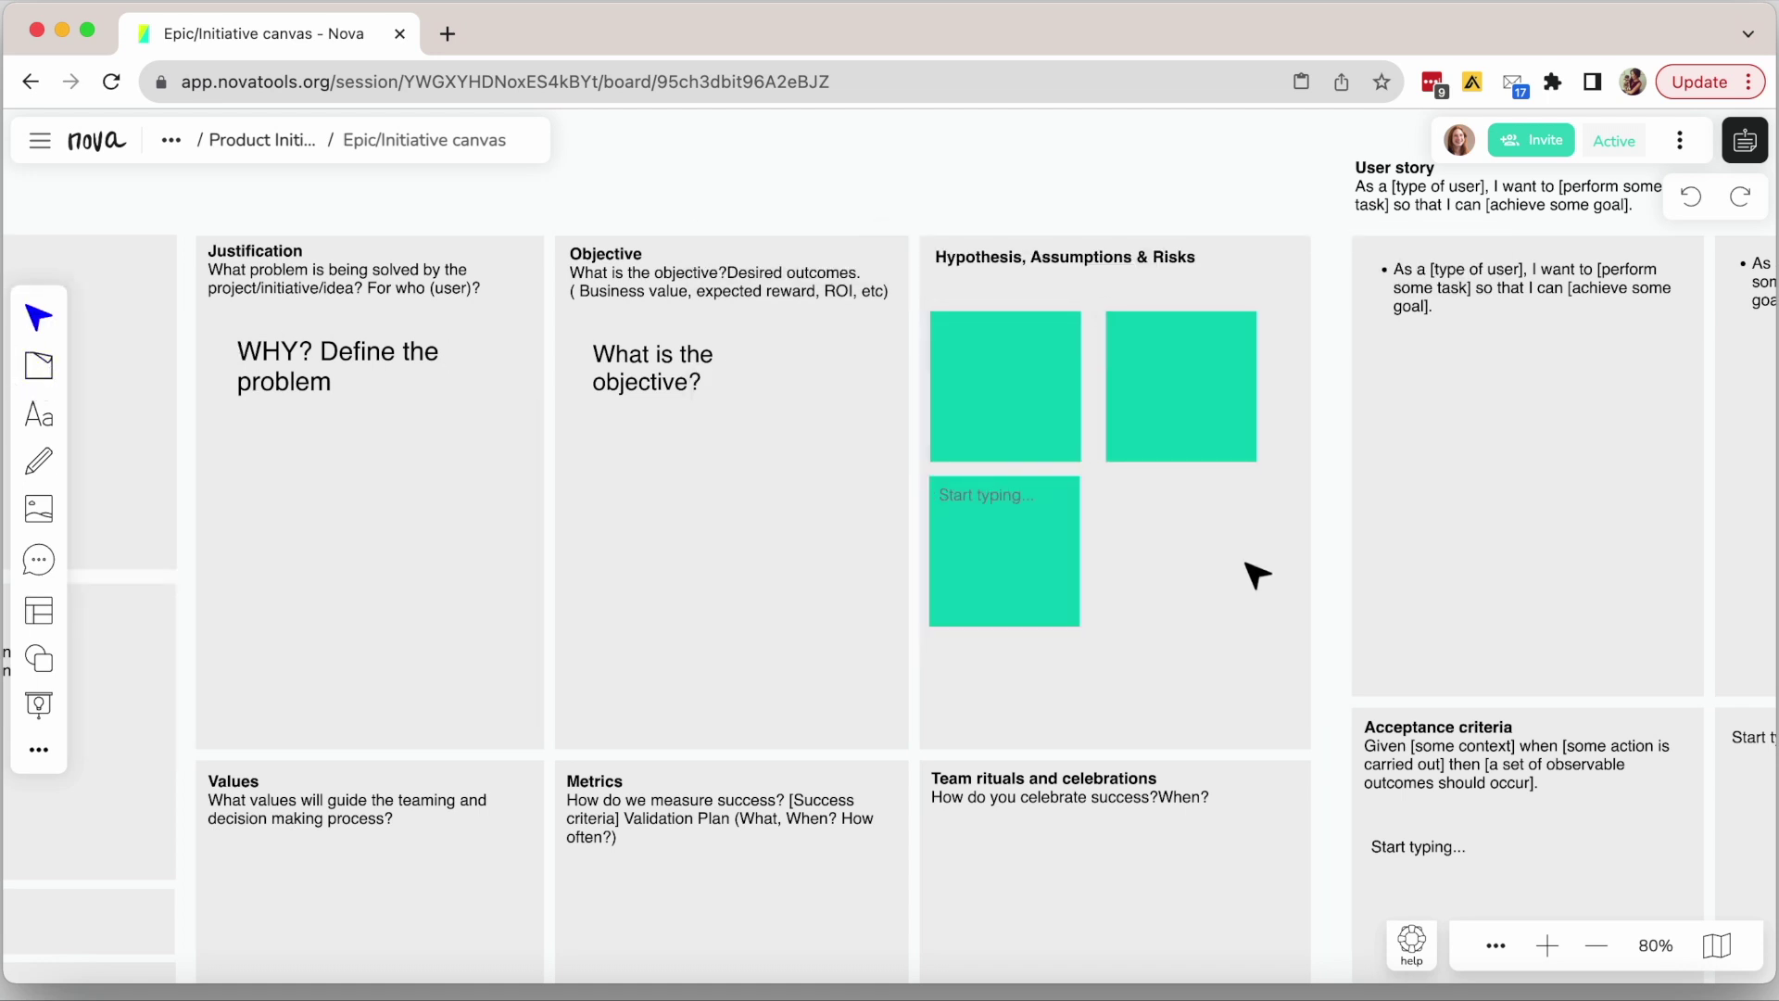
{"action": "left_click", "coordinate": [38, 366]}
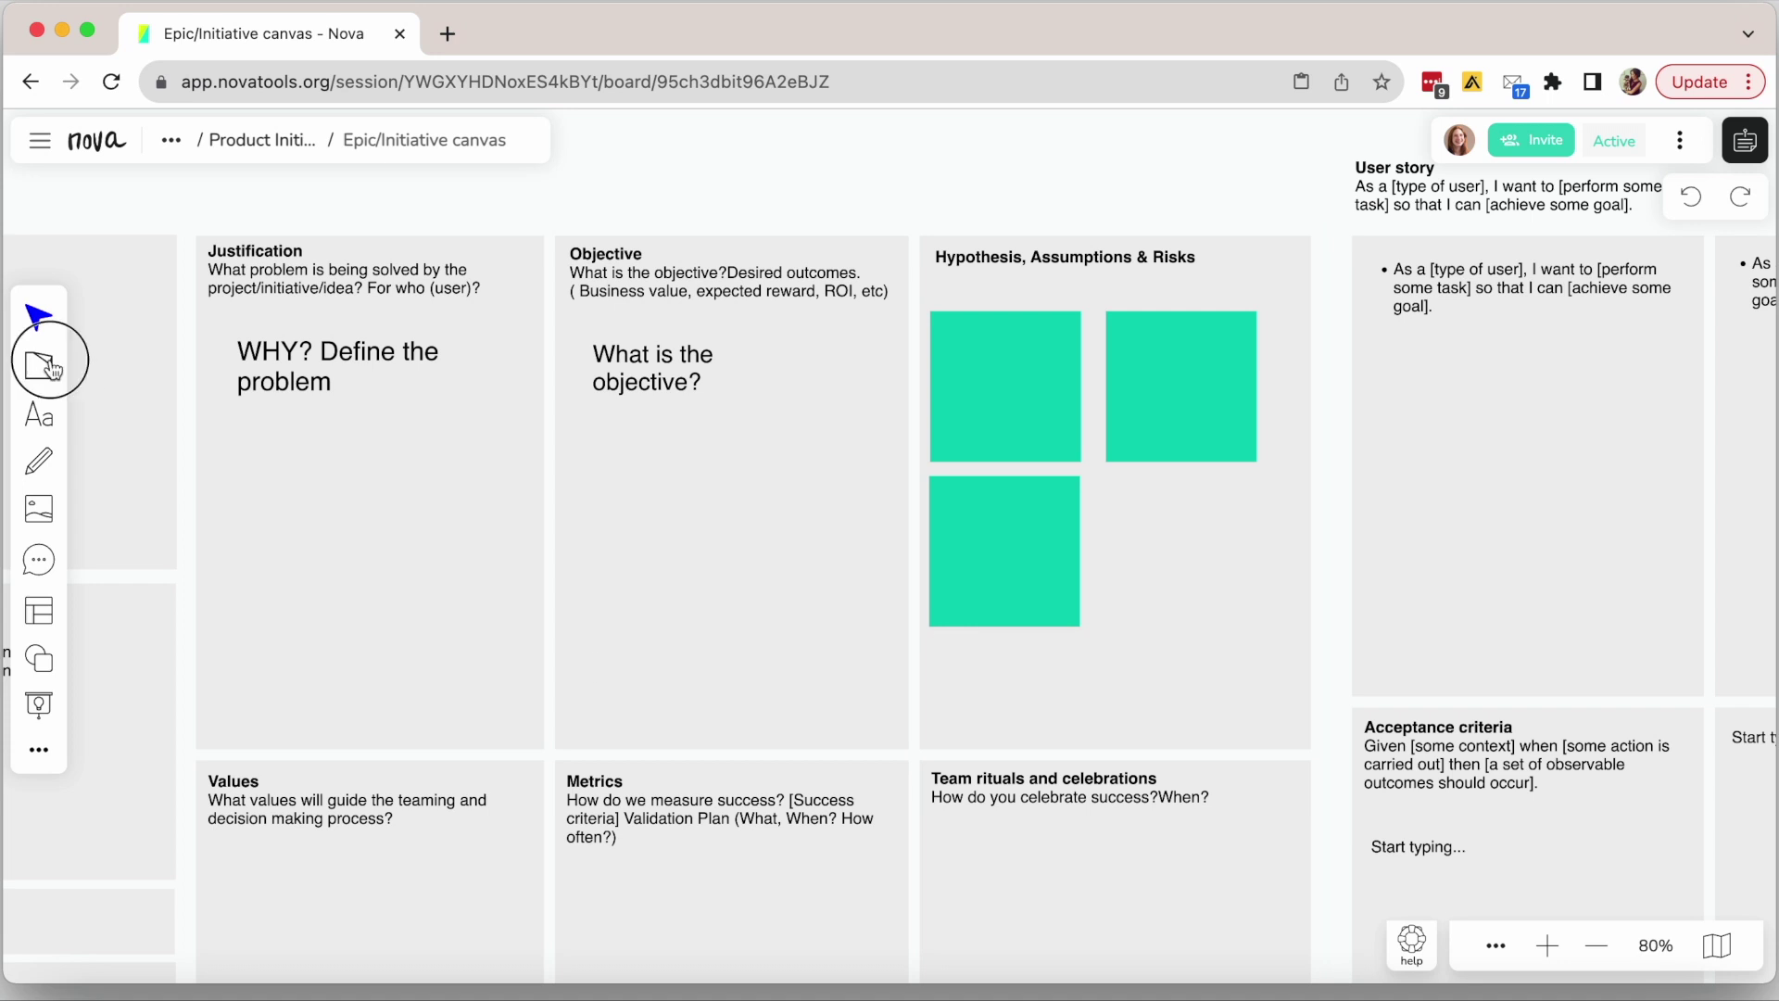
{"action": "left_click", "coordinate": [1180, 554]}
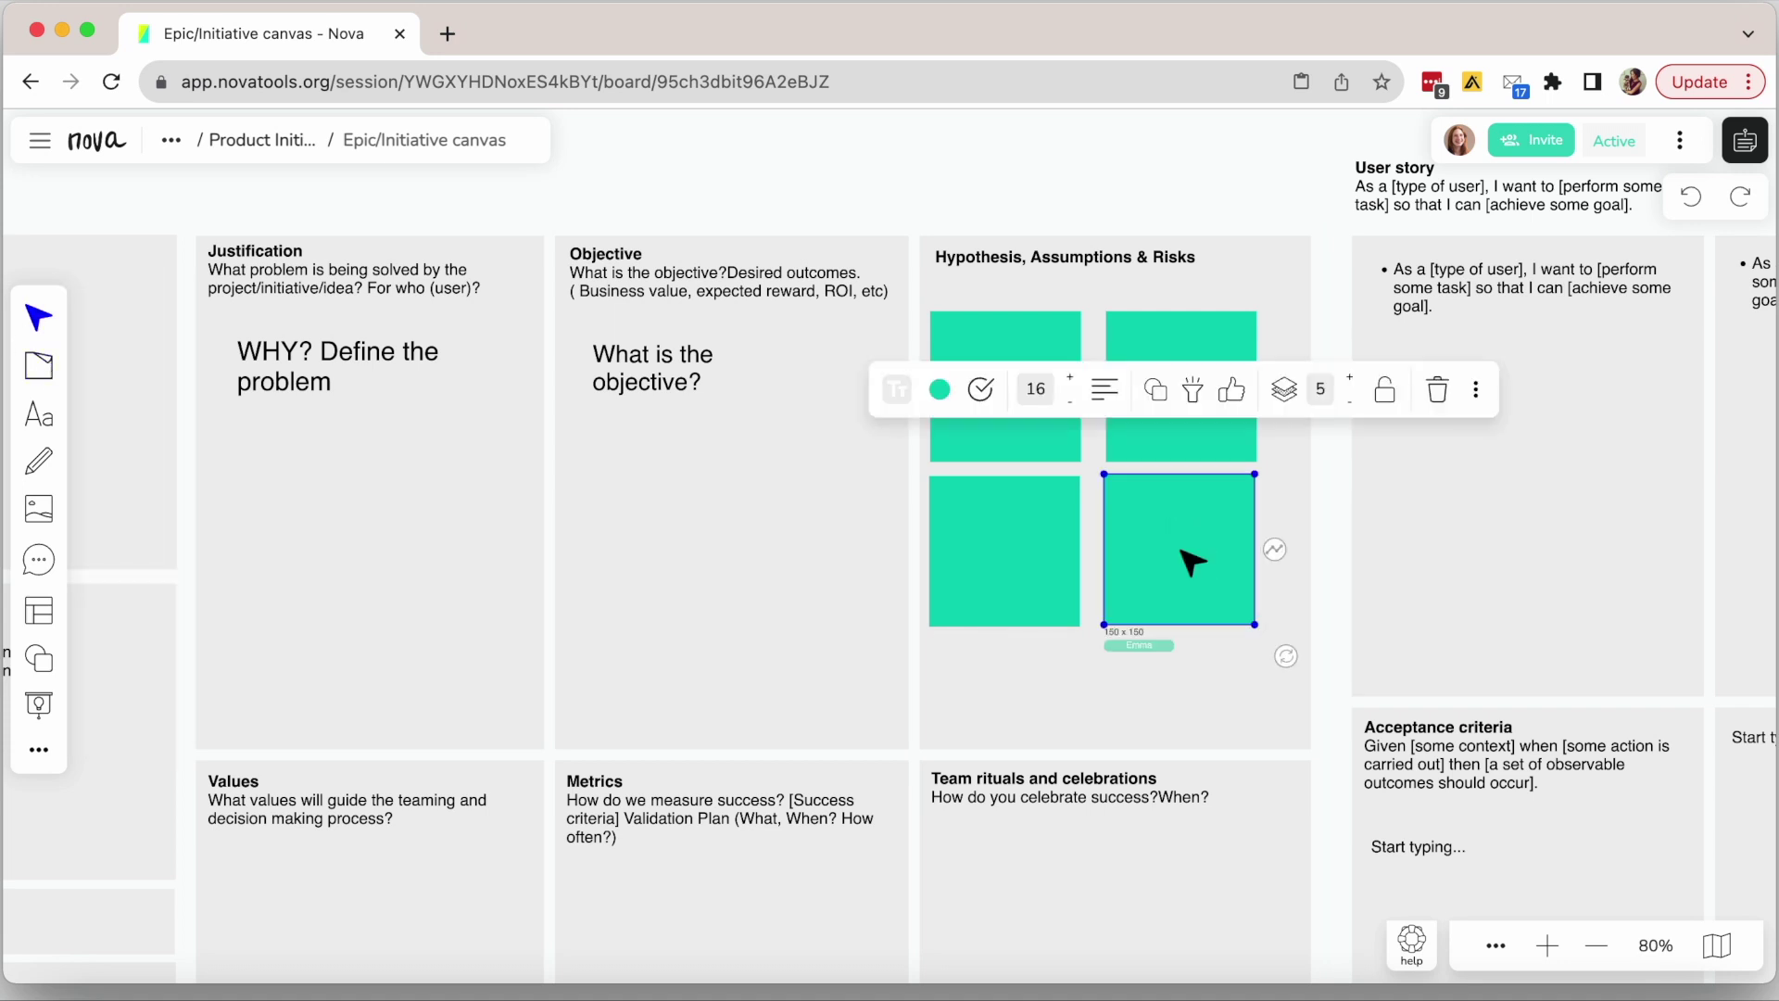
{"action": "left_click", "coordinate": [1031, 193]}
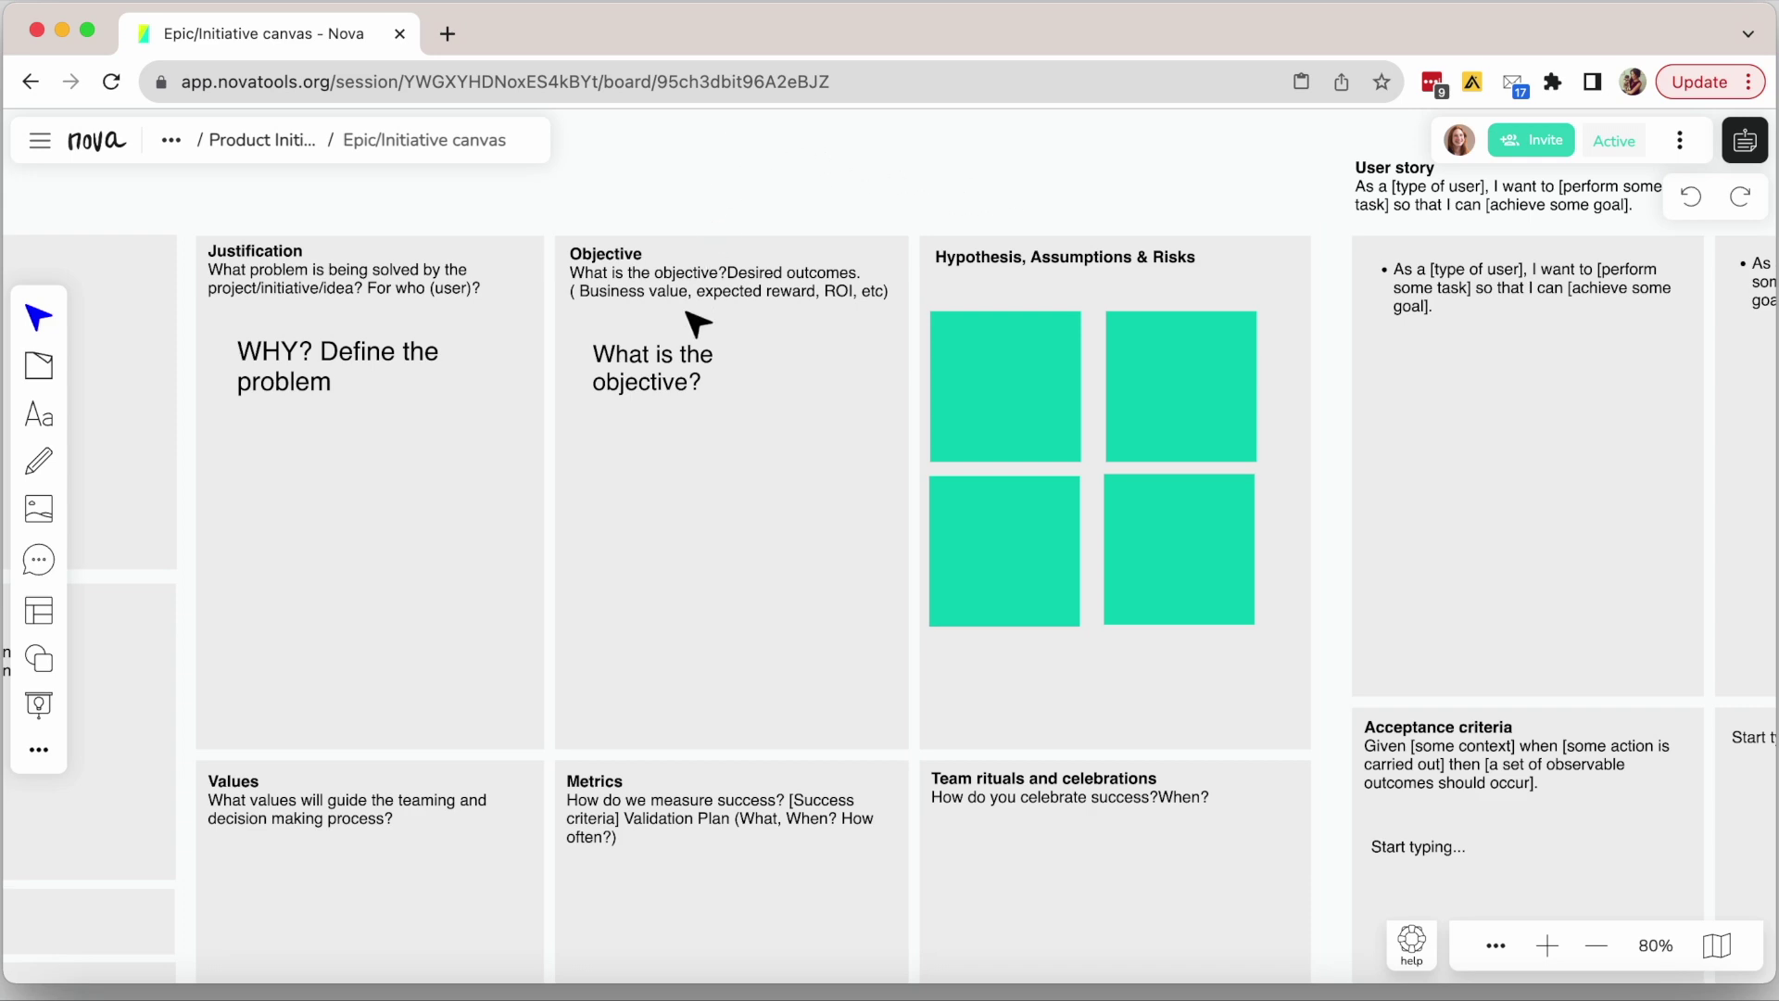
- Select the second user story card's text, then scroll down to the Priority/Estimate row
{"action": "scroll", "coordinate": [385, 369], "scroll_direction": "down", "scroll_amount": 5}
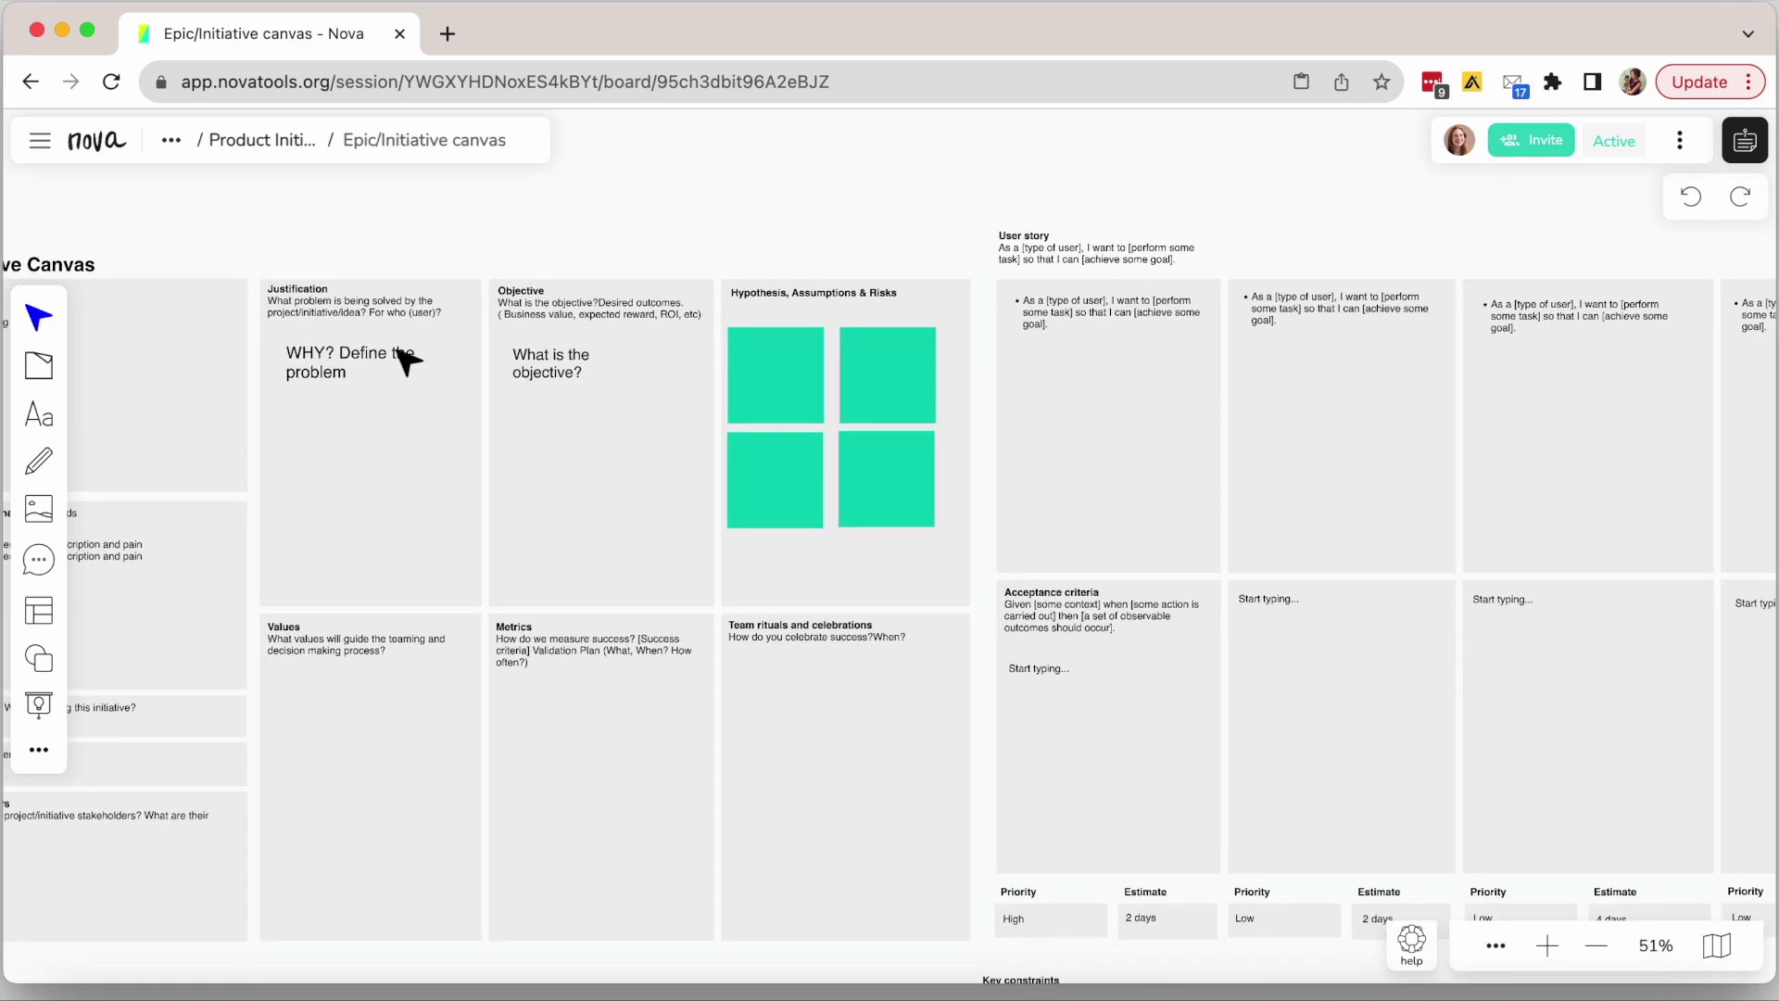
{"action": "scroll", "coordinate": [1738, 359], "scroll_direction": "right", "scroll_amount": 5}
{"action": "scroll", "coordinate": [1641, 350], "scroll_direction": "up", "scroll_amount": 3}
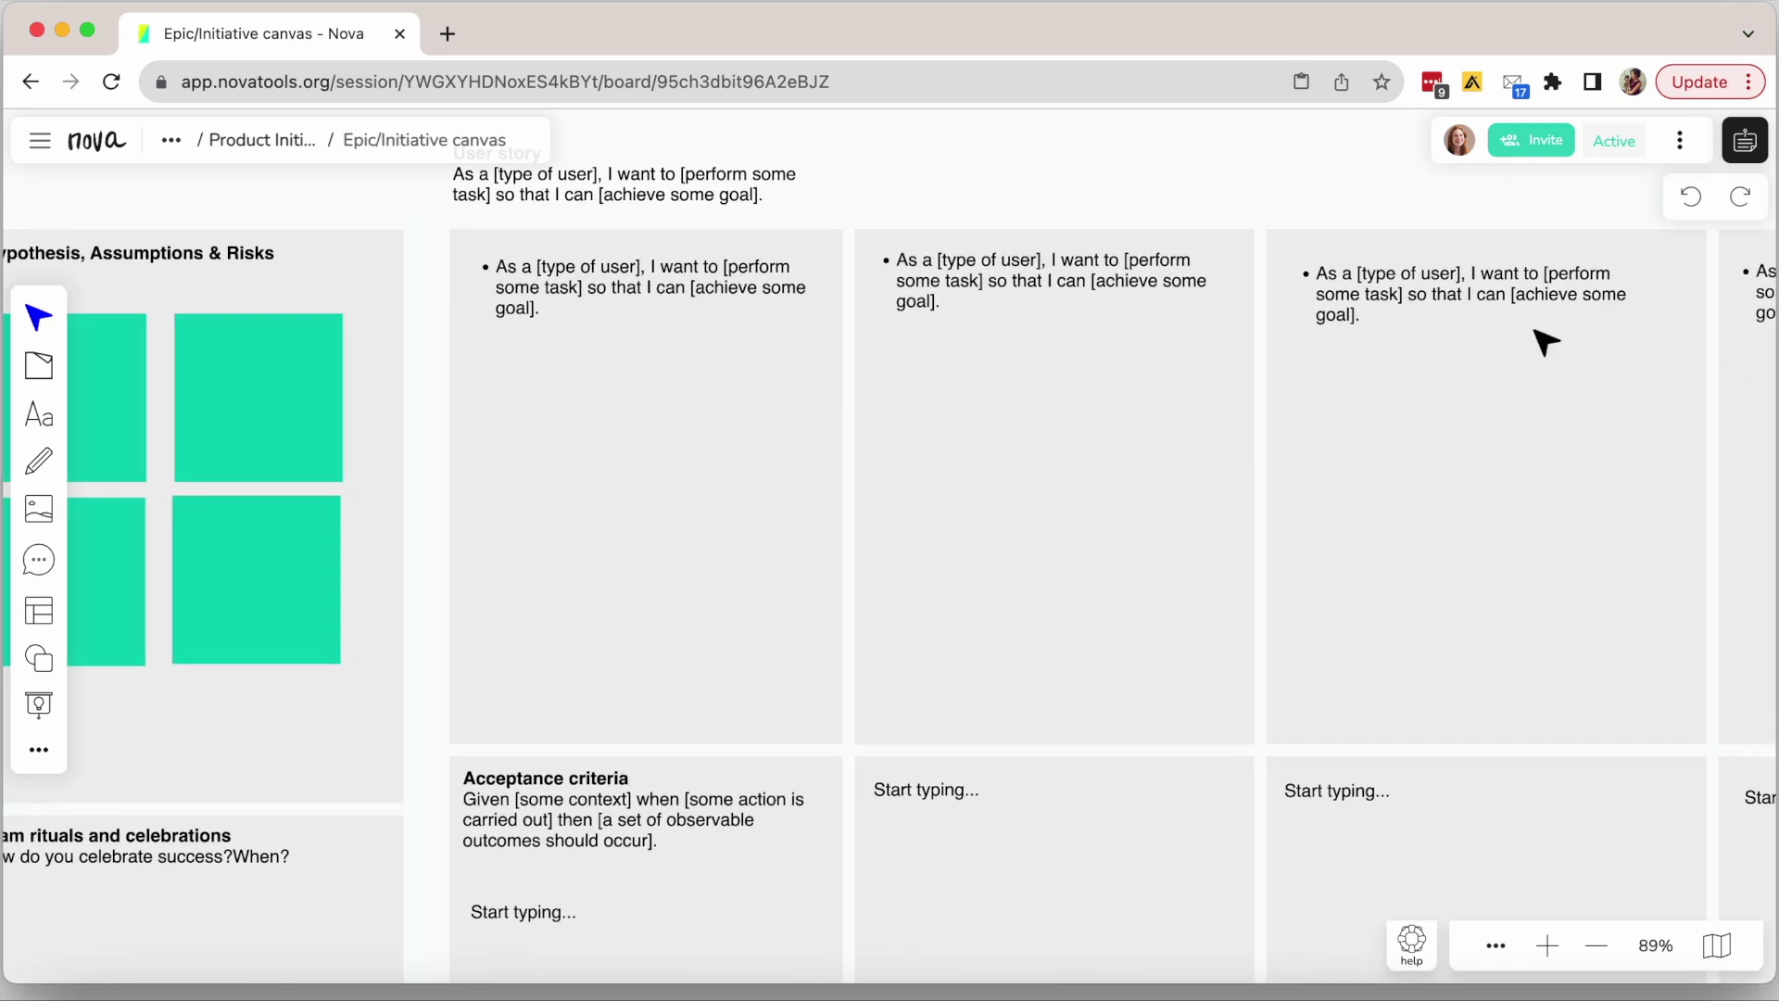
{"action": "scroll", "coordinate": [921, 349], "scroll_direction": "down", "scroll_amount": 1}
{"action": "left_click", "coordinate": [921, 349]}
{"action": "double_click", "coordinate": [932, 350]}
{"action": "left_click_drag", "start_coordinate": [885, 350], "coordinate": [850, 313]}
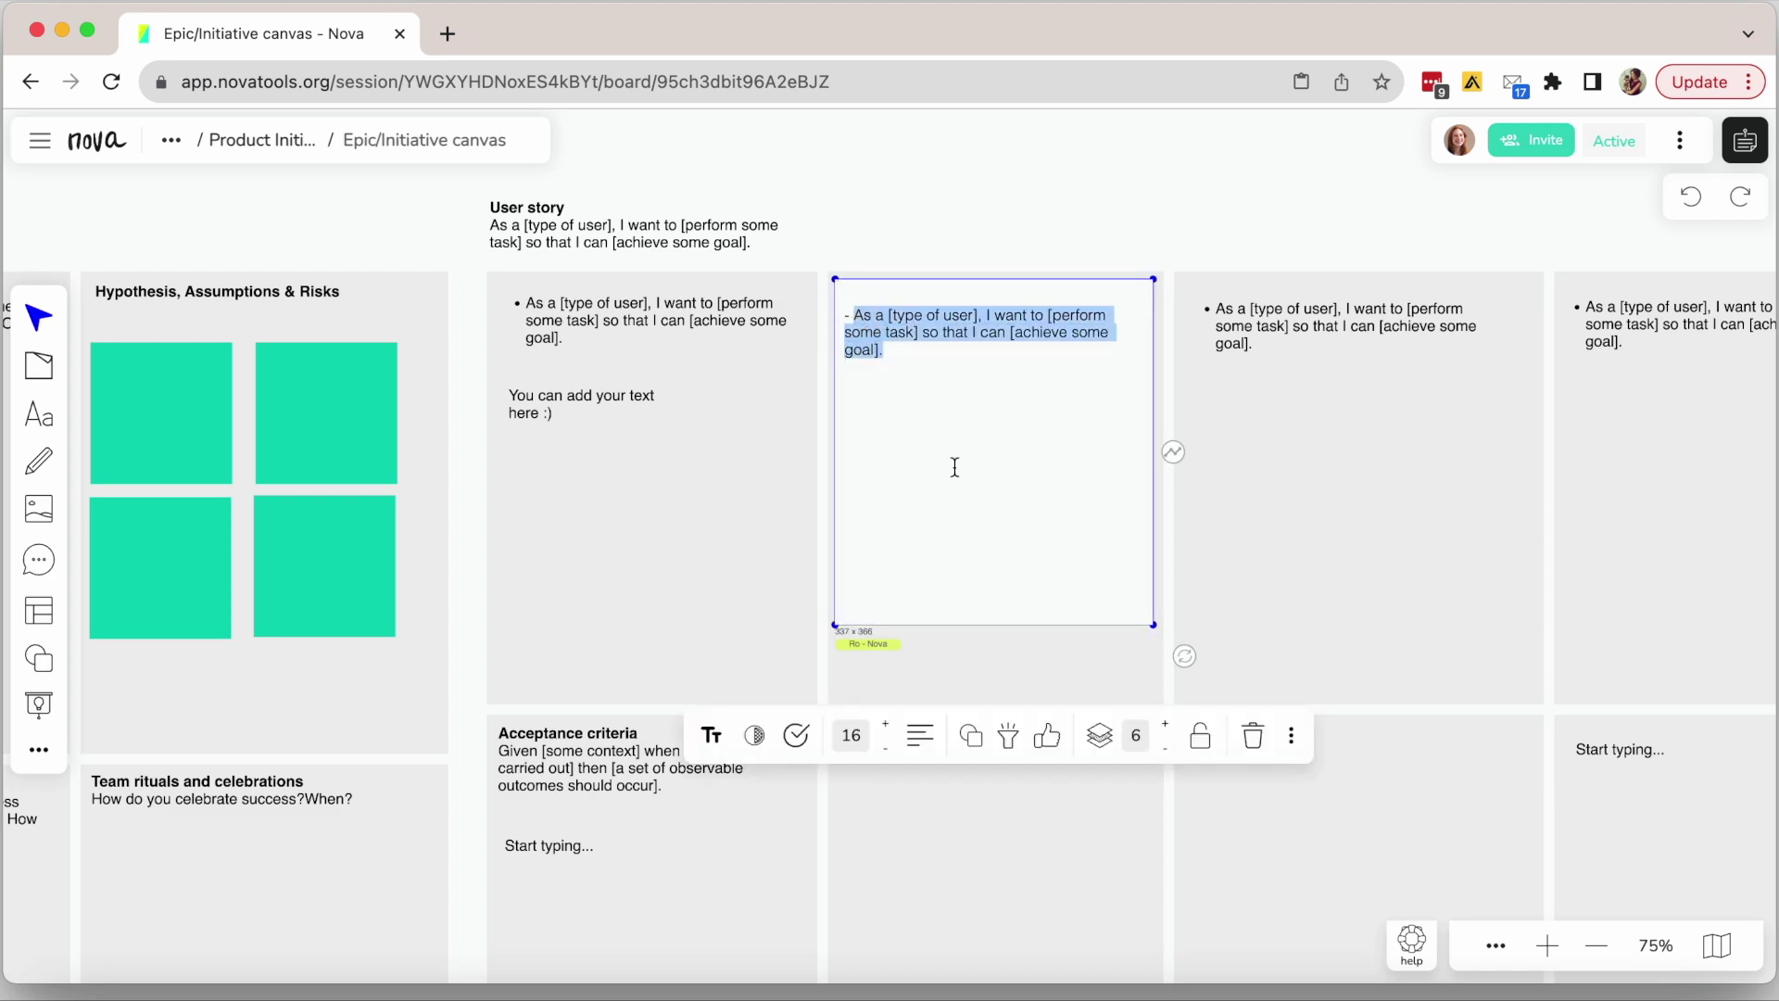
{"action": "scroll", "coordinate": [955, 467], "scroll_direction": "down", "scroll_amount": 7}
{"action": "scroll", "coordinate": [954, 467], "scroll_direction": "left", "scroll_amount": 4}
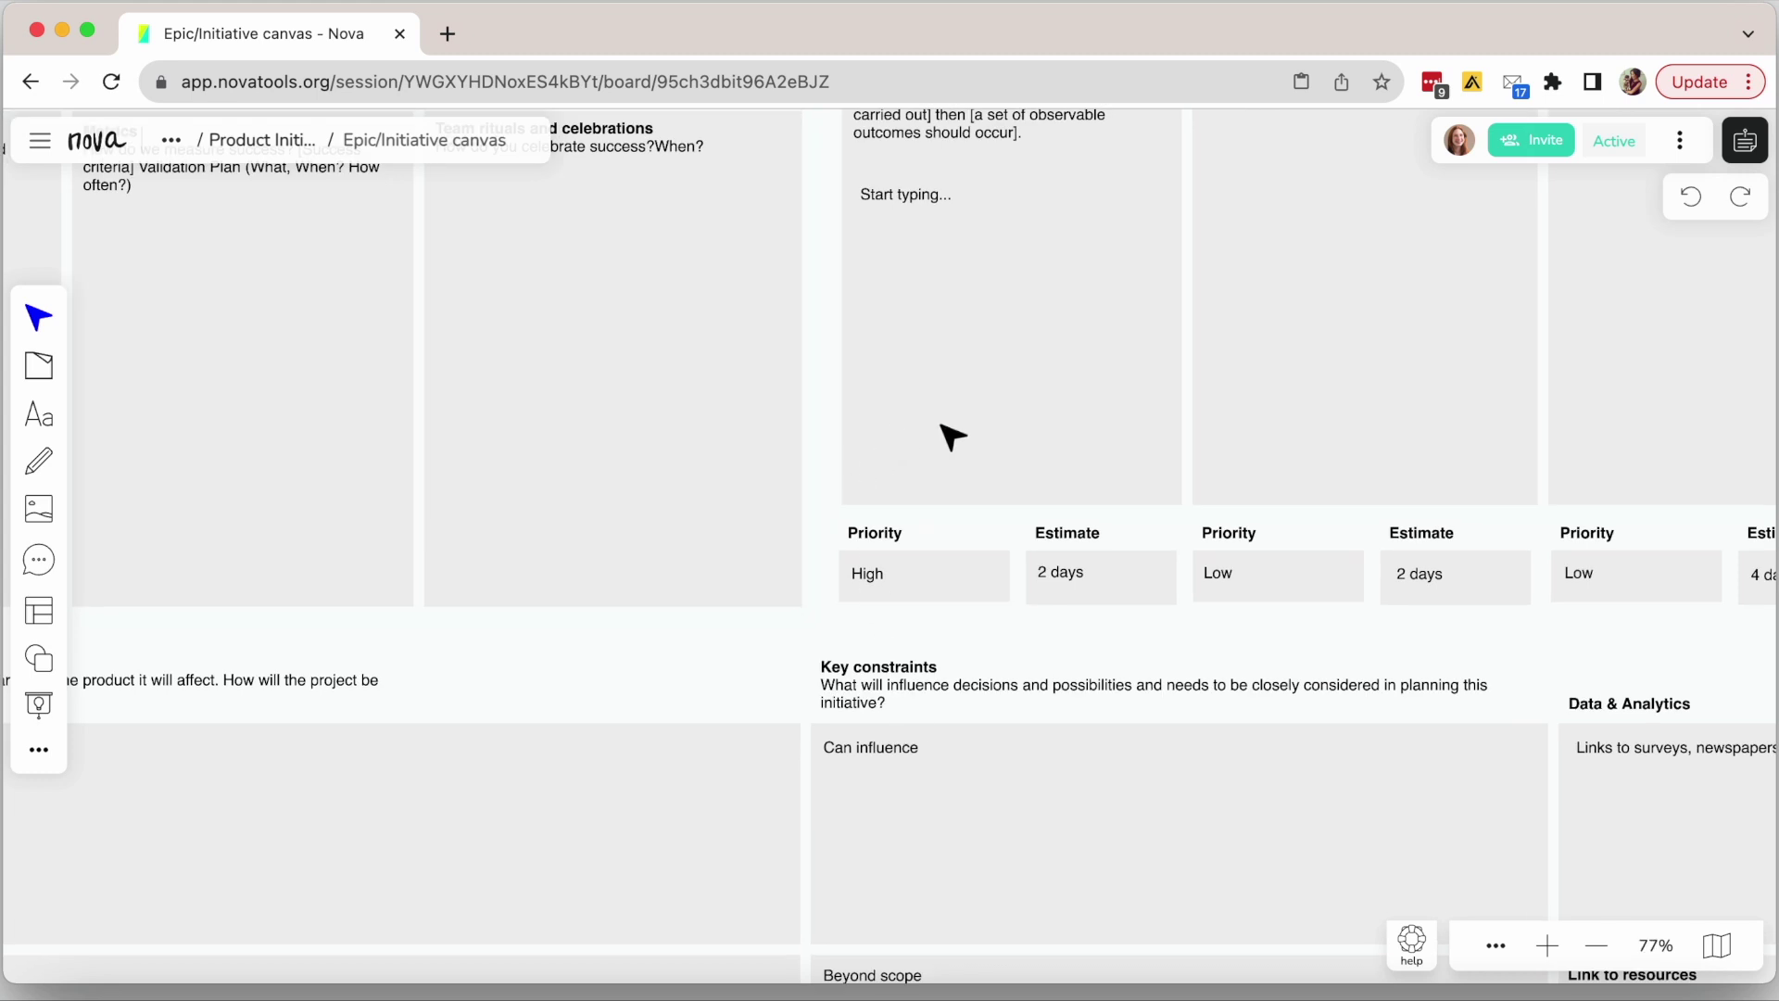
- Colour the first user story's 'High' priority value red using the text colour palette
{"action": "left_click", "coordinate": [915, 598]}
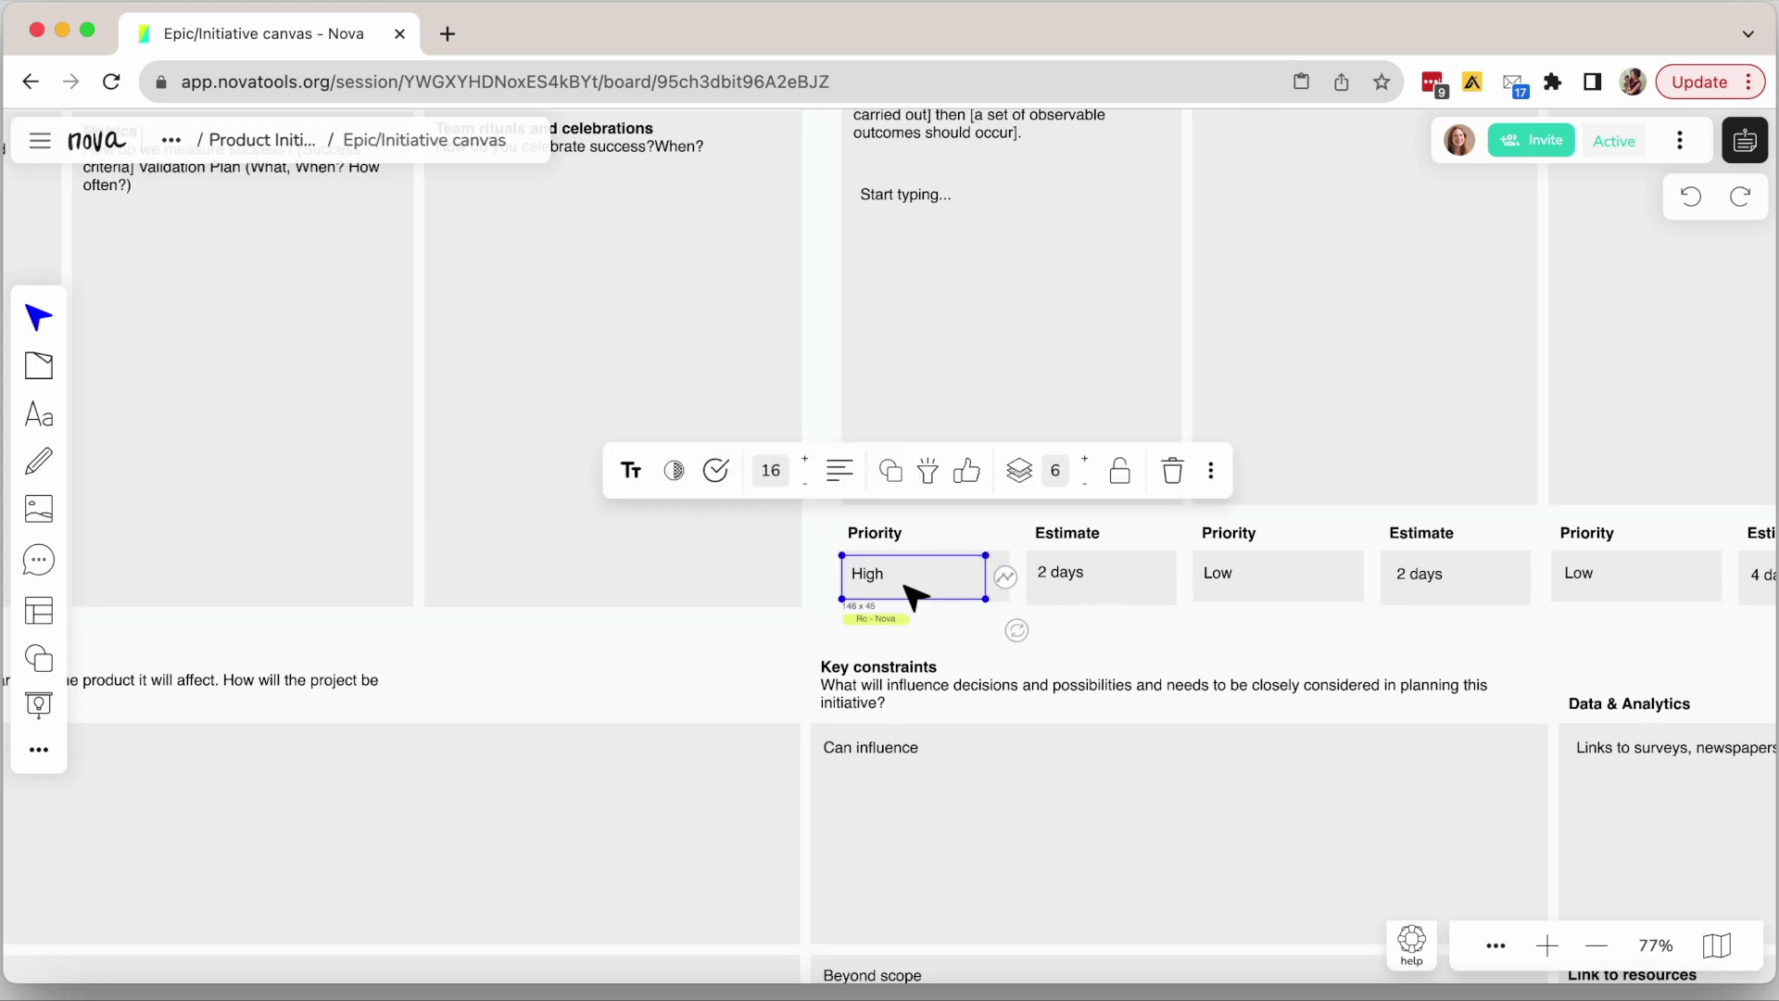
{"action": "left_click", "coordinate": [648, 478]}
{"action": "left_click", "coordinate": [1026, 471]}
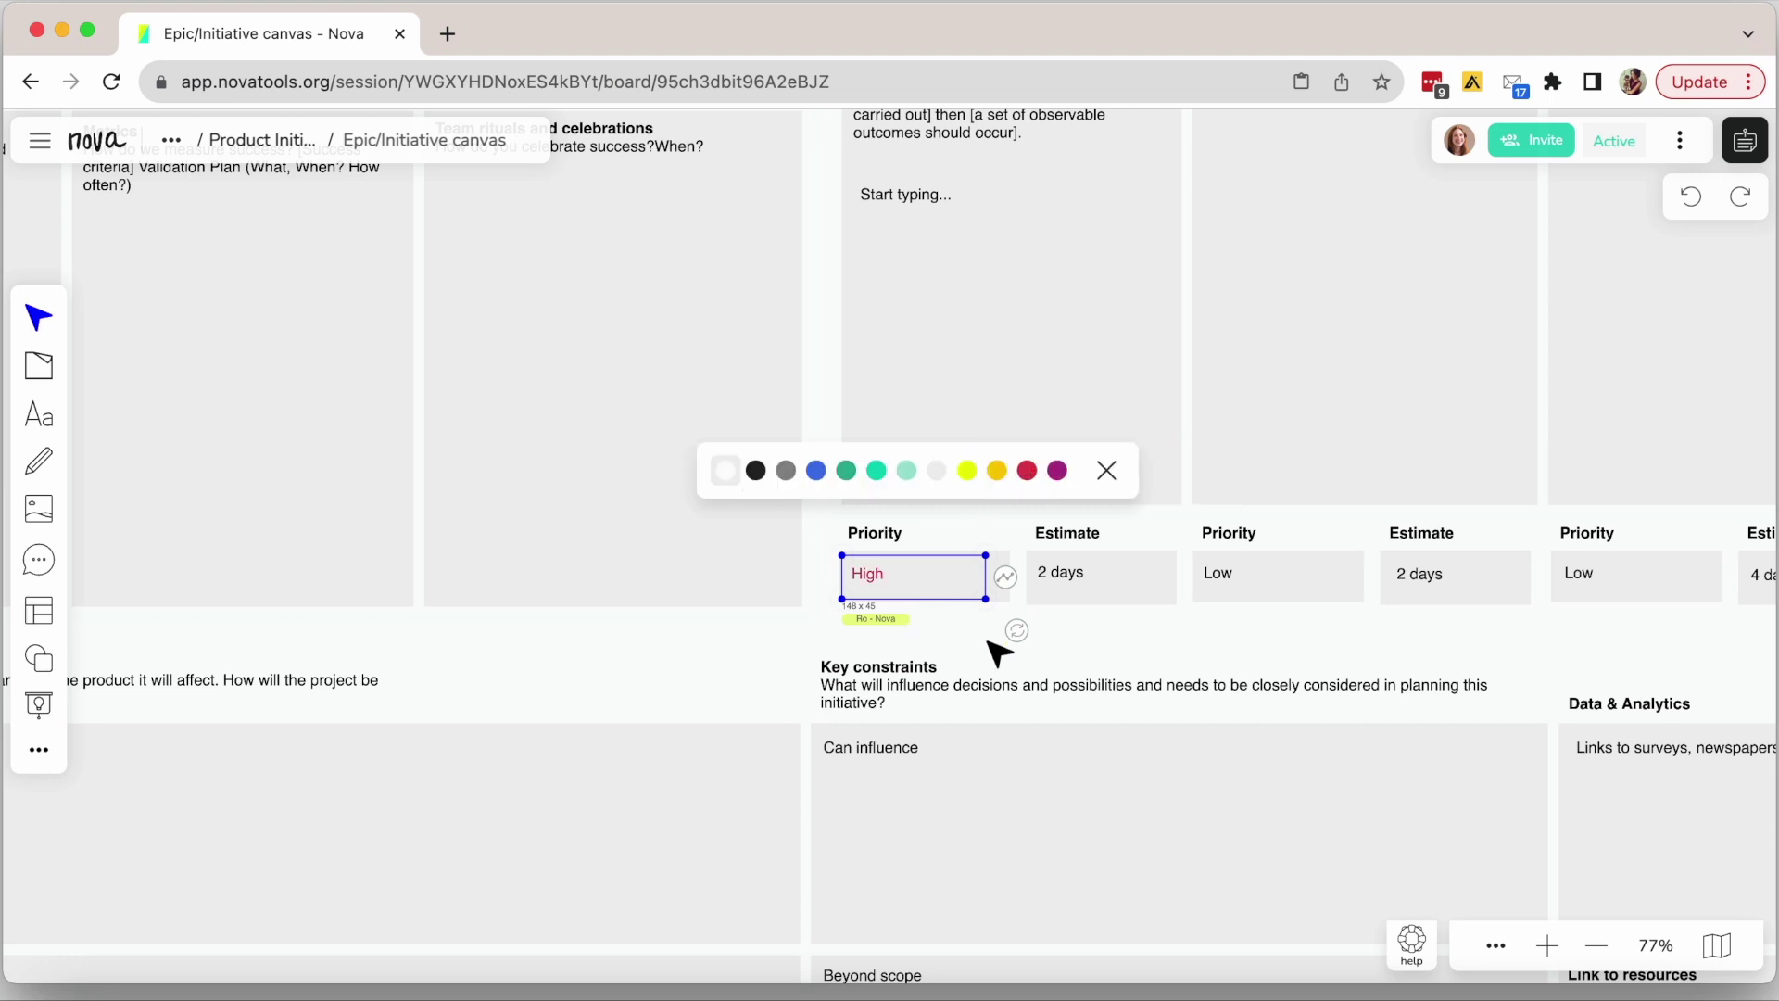
{"action": "left_click", "coordinate": [1108, 647]}
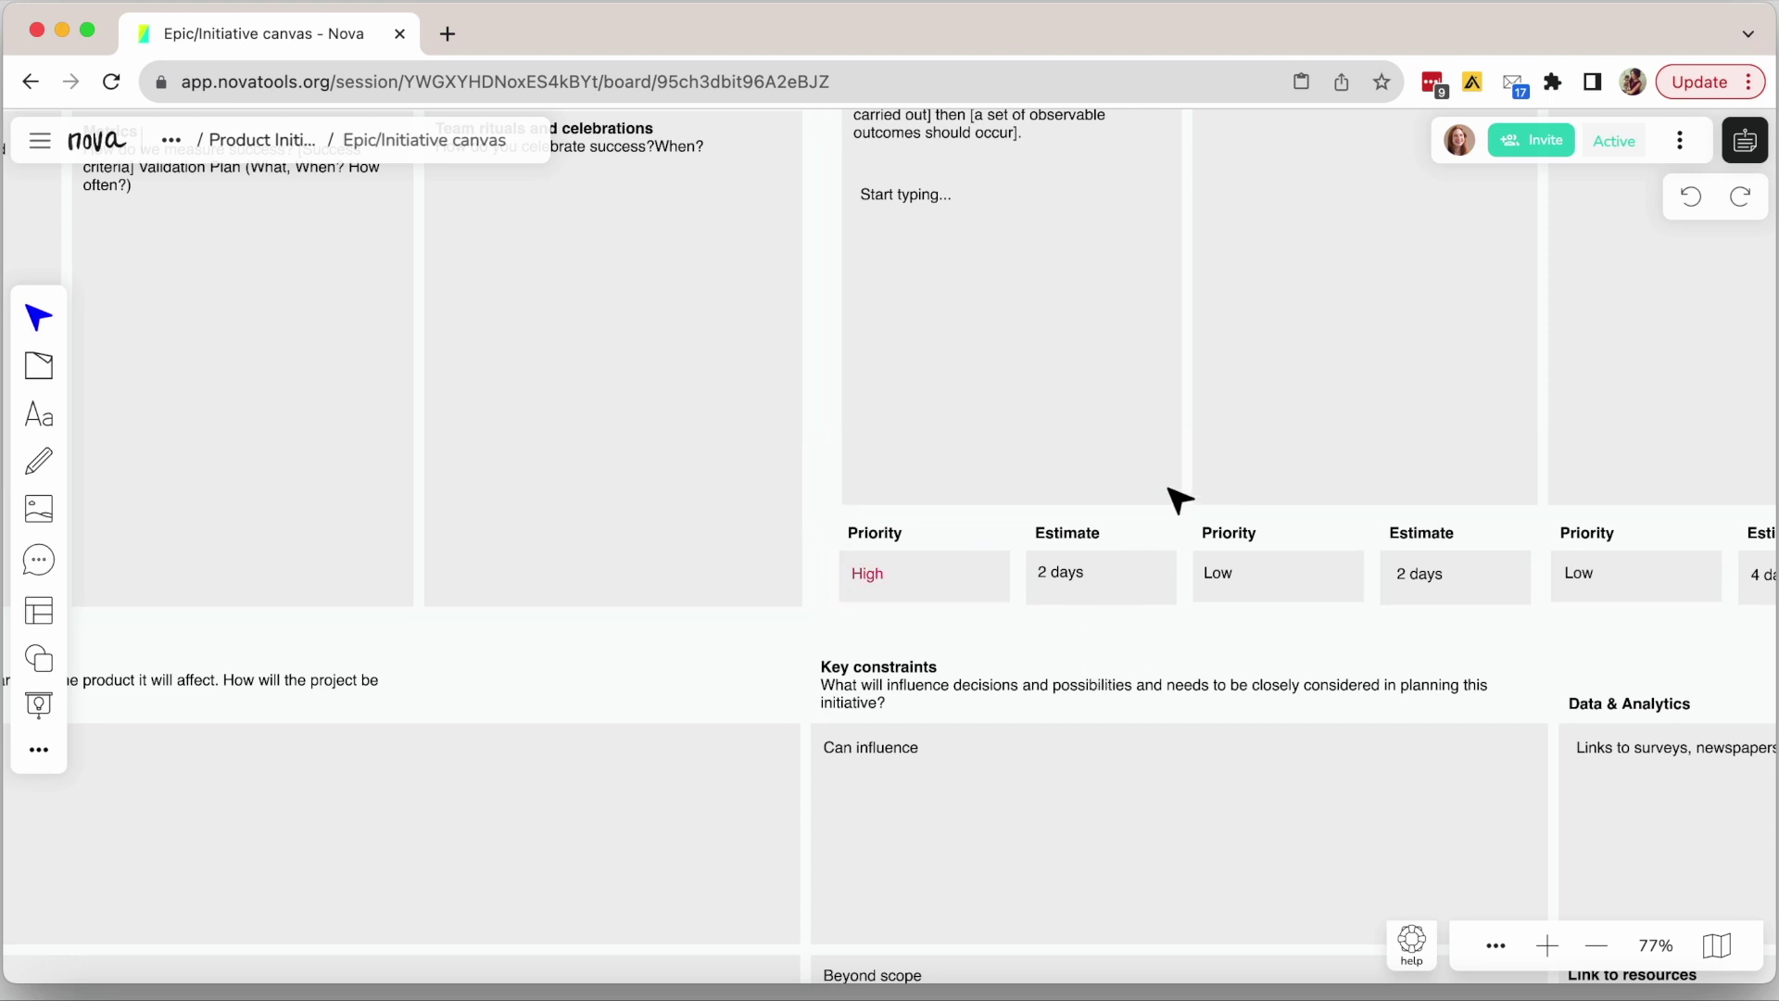
{"action": "scroll", "coordinate": [1177, 500], "scroll_direction": "down", "scroll_amount": 5}
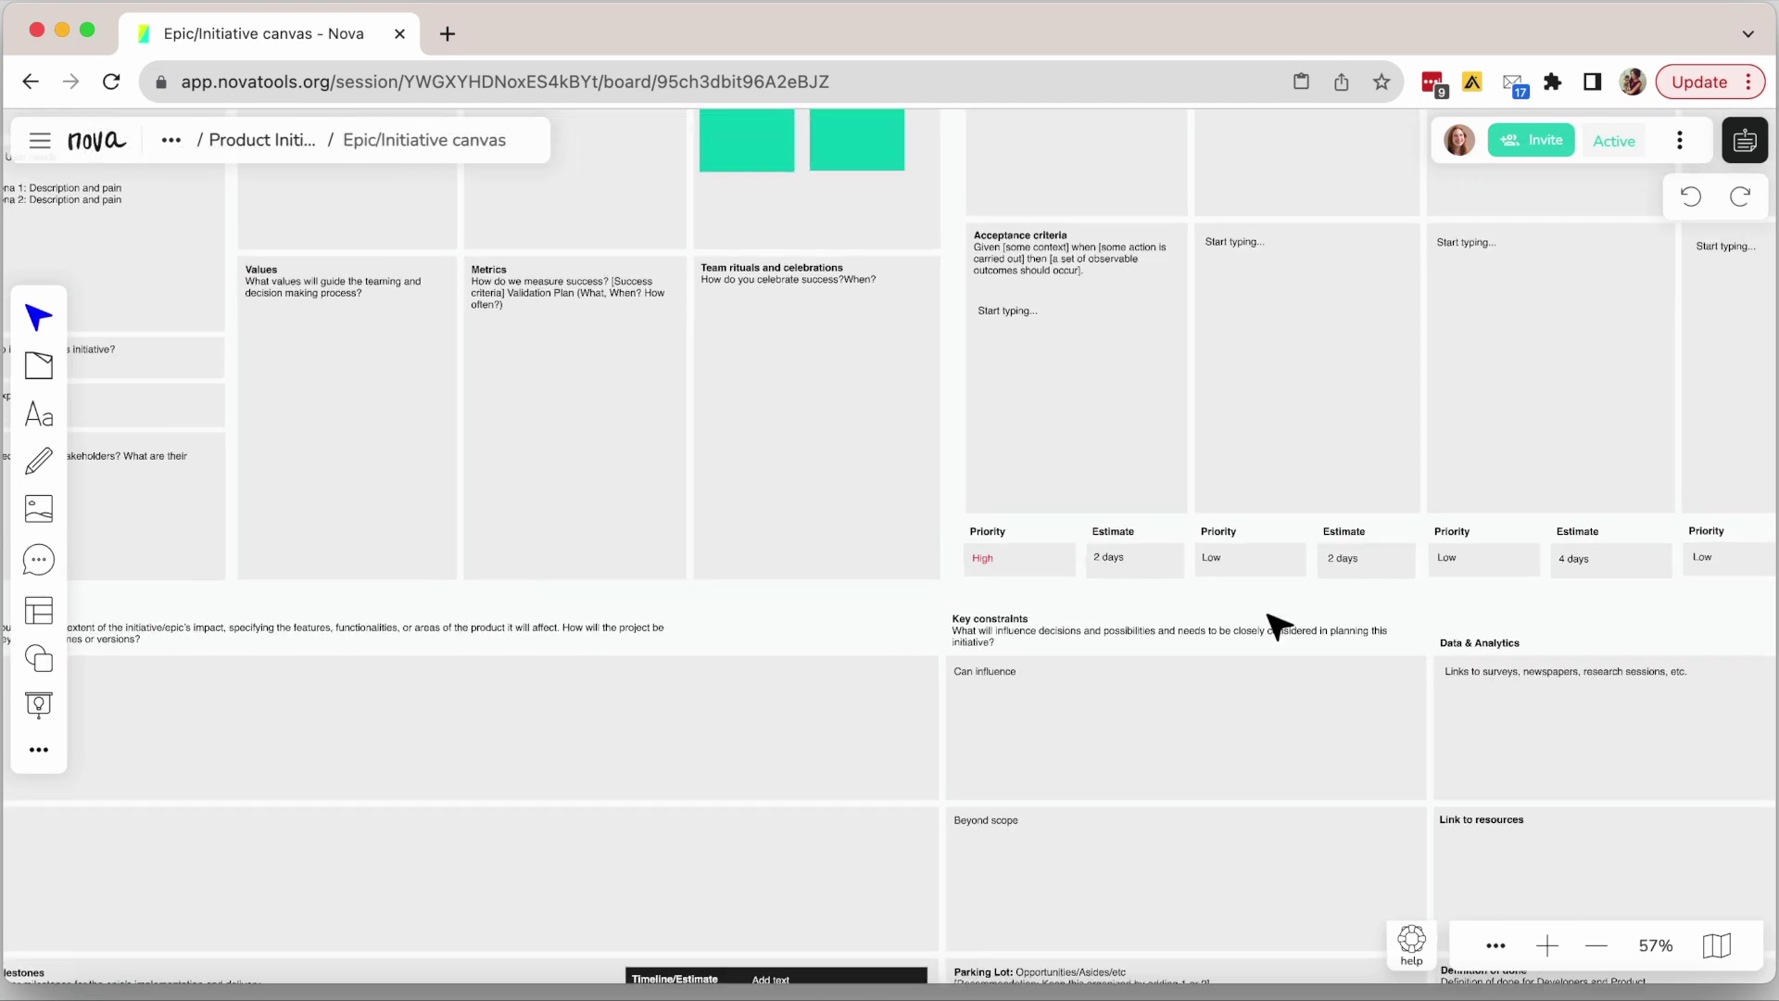
- Zoom out over the board, then zoom in on the Values and Metrics cards at about 91%
{"action": "scroll", "coordinate": [1279, 625], "scroll_direction": "down", "scroll_amount": 4}
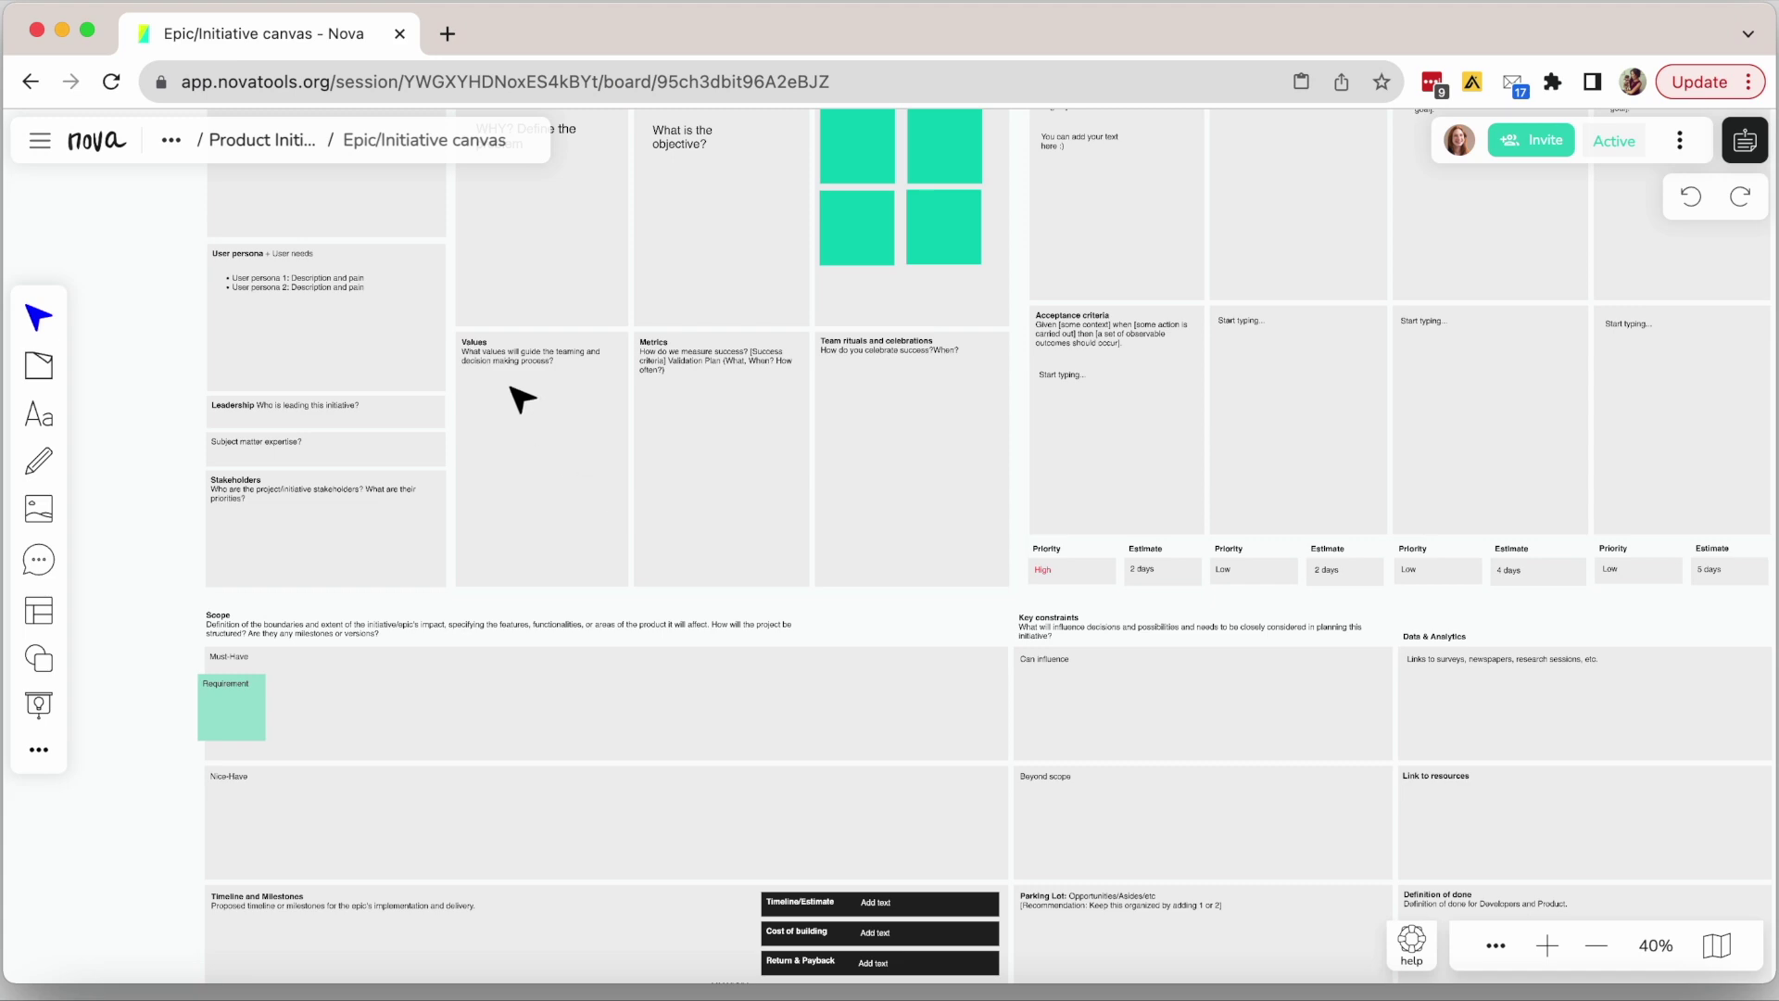
{"action": "scroll", "coordinate": [516, 383], "scroll_direction": "up", "scroll_amount": 4}
{"action": "scroll", "coordinate": [512, 385], "scroll_direction": "up", "scroll_amount": 5}
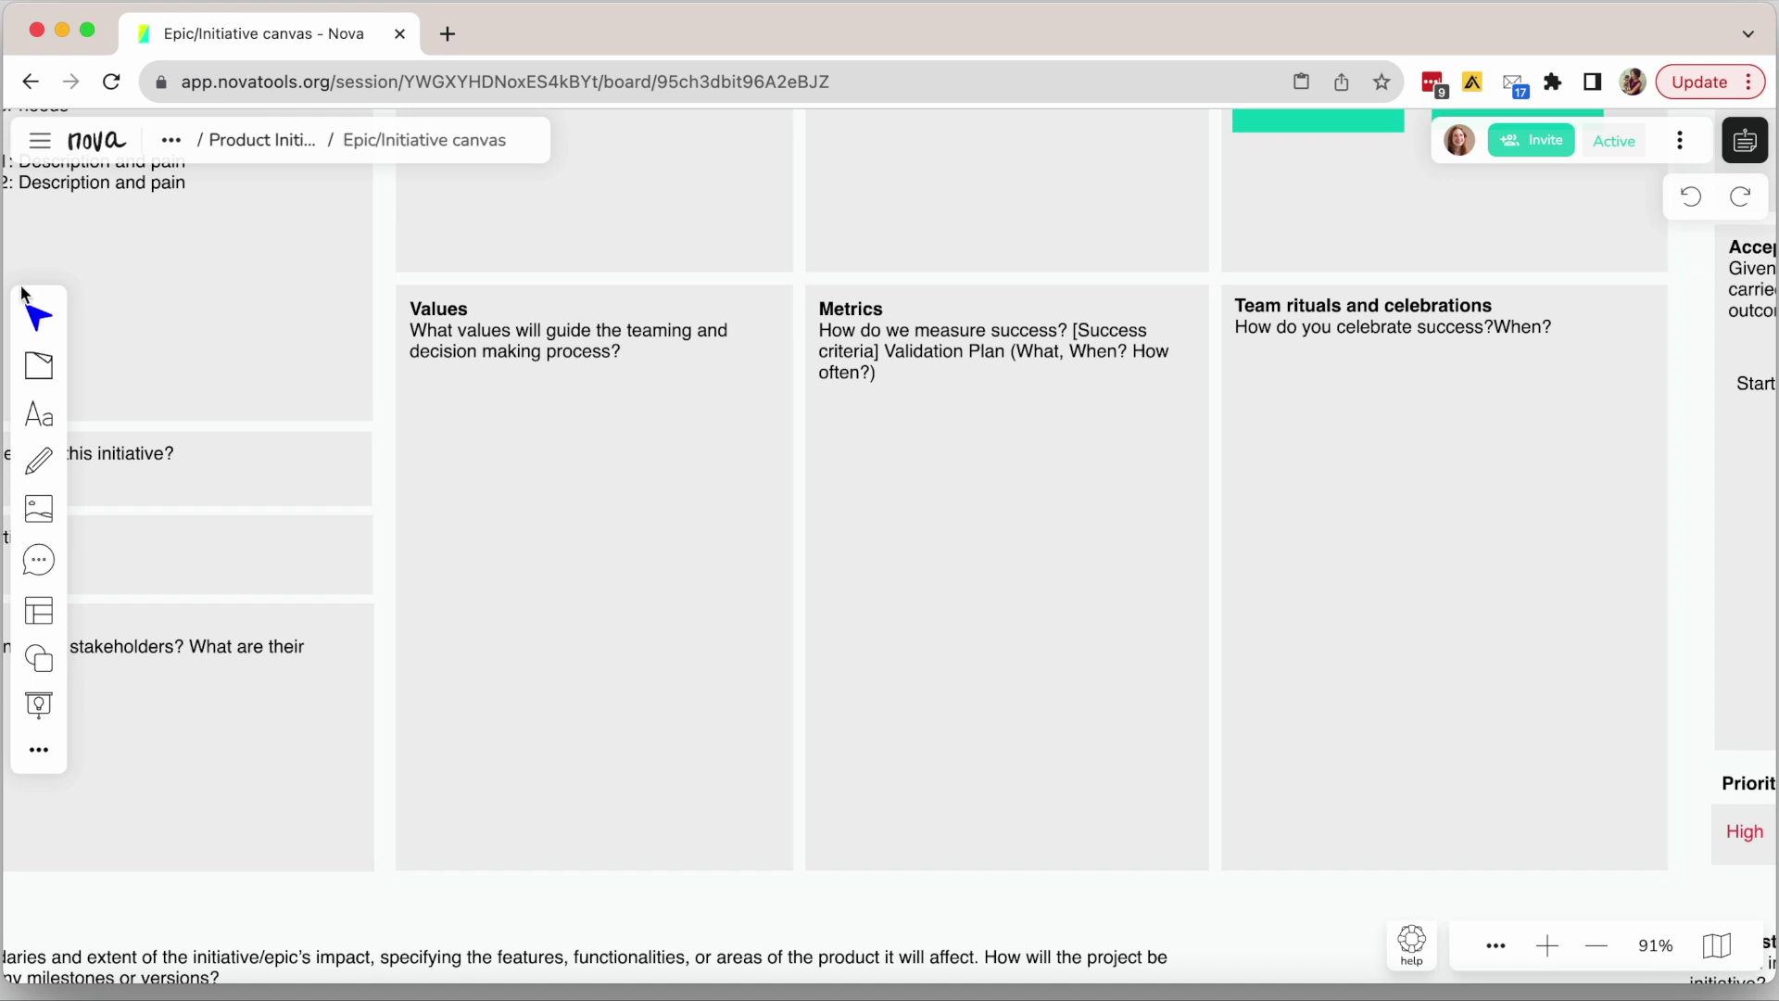
- Place four green sticky notes in the Metrics card and align them into a 2x2 grid
{"action": "left_click", "coordinate": [46, 368]}
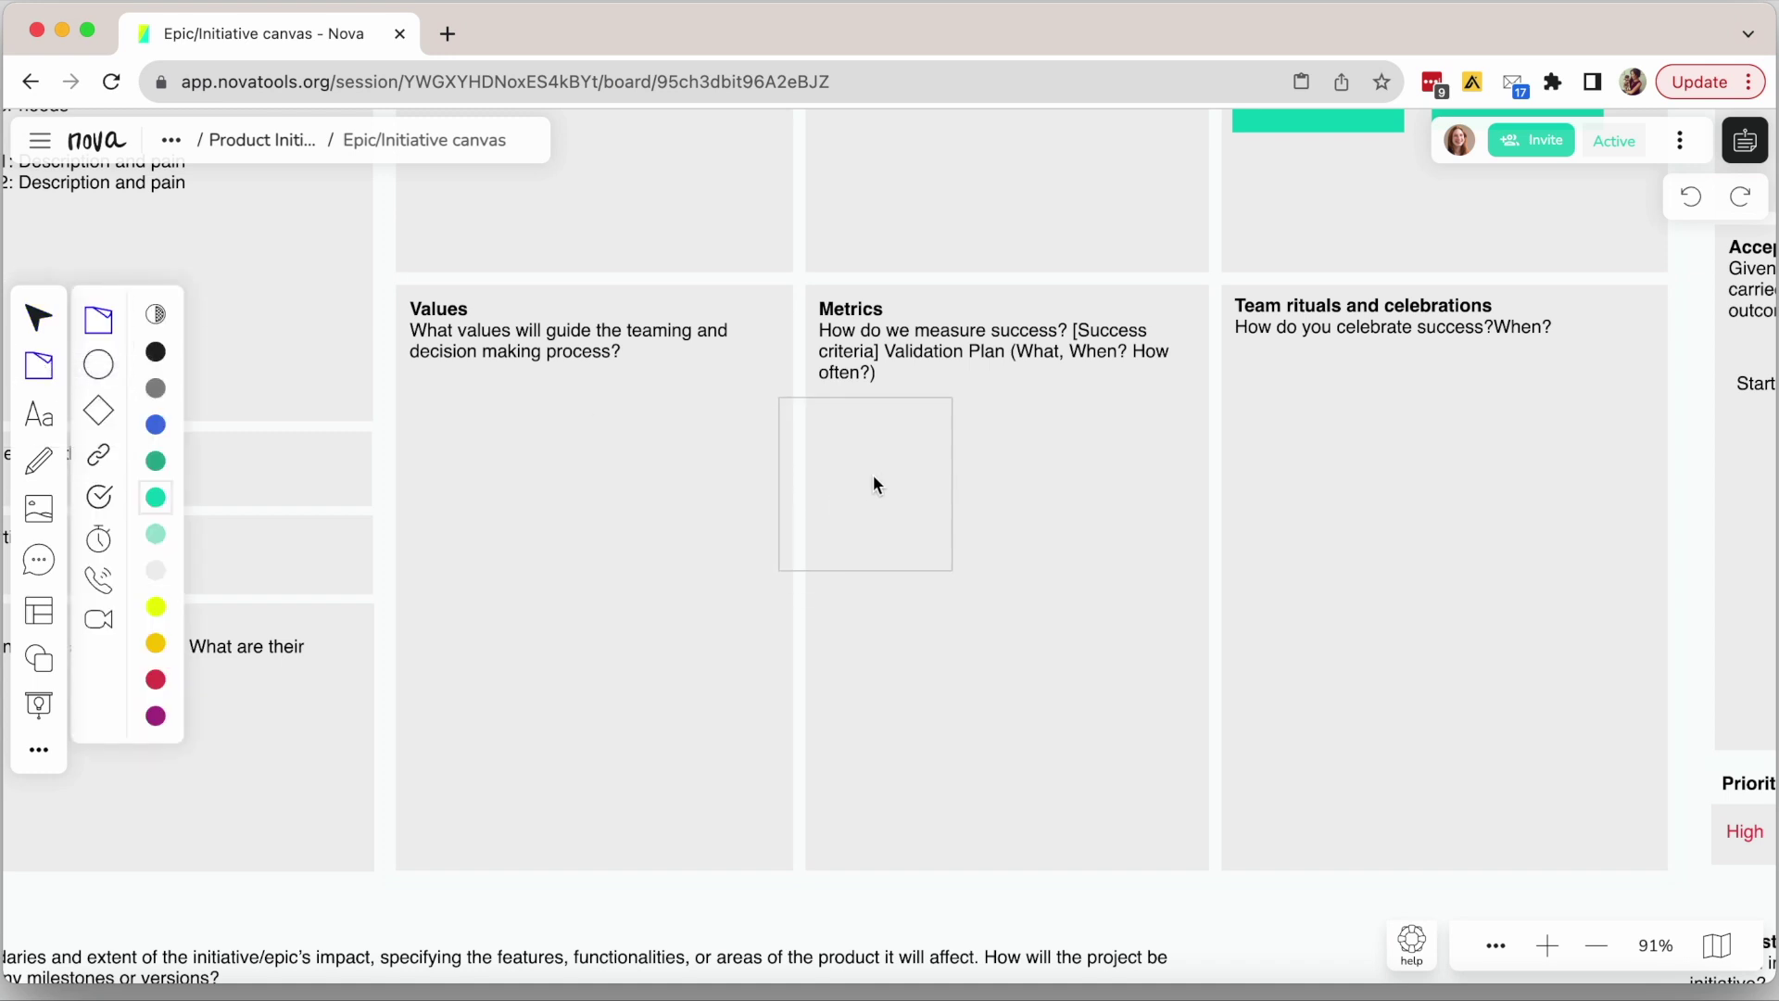
{"action": "left_click", "coordinate": [905, 487]}
{"action": "left_click", "coordinate": [43, 369]}
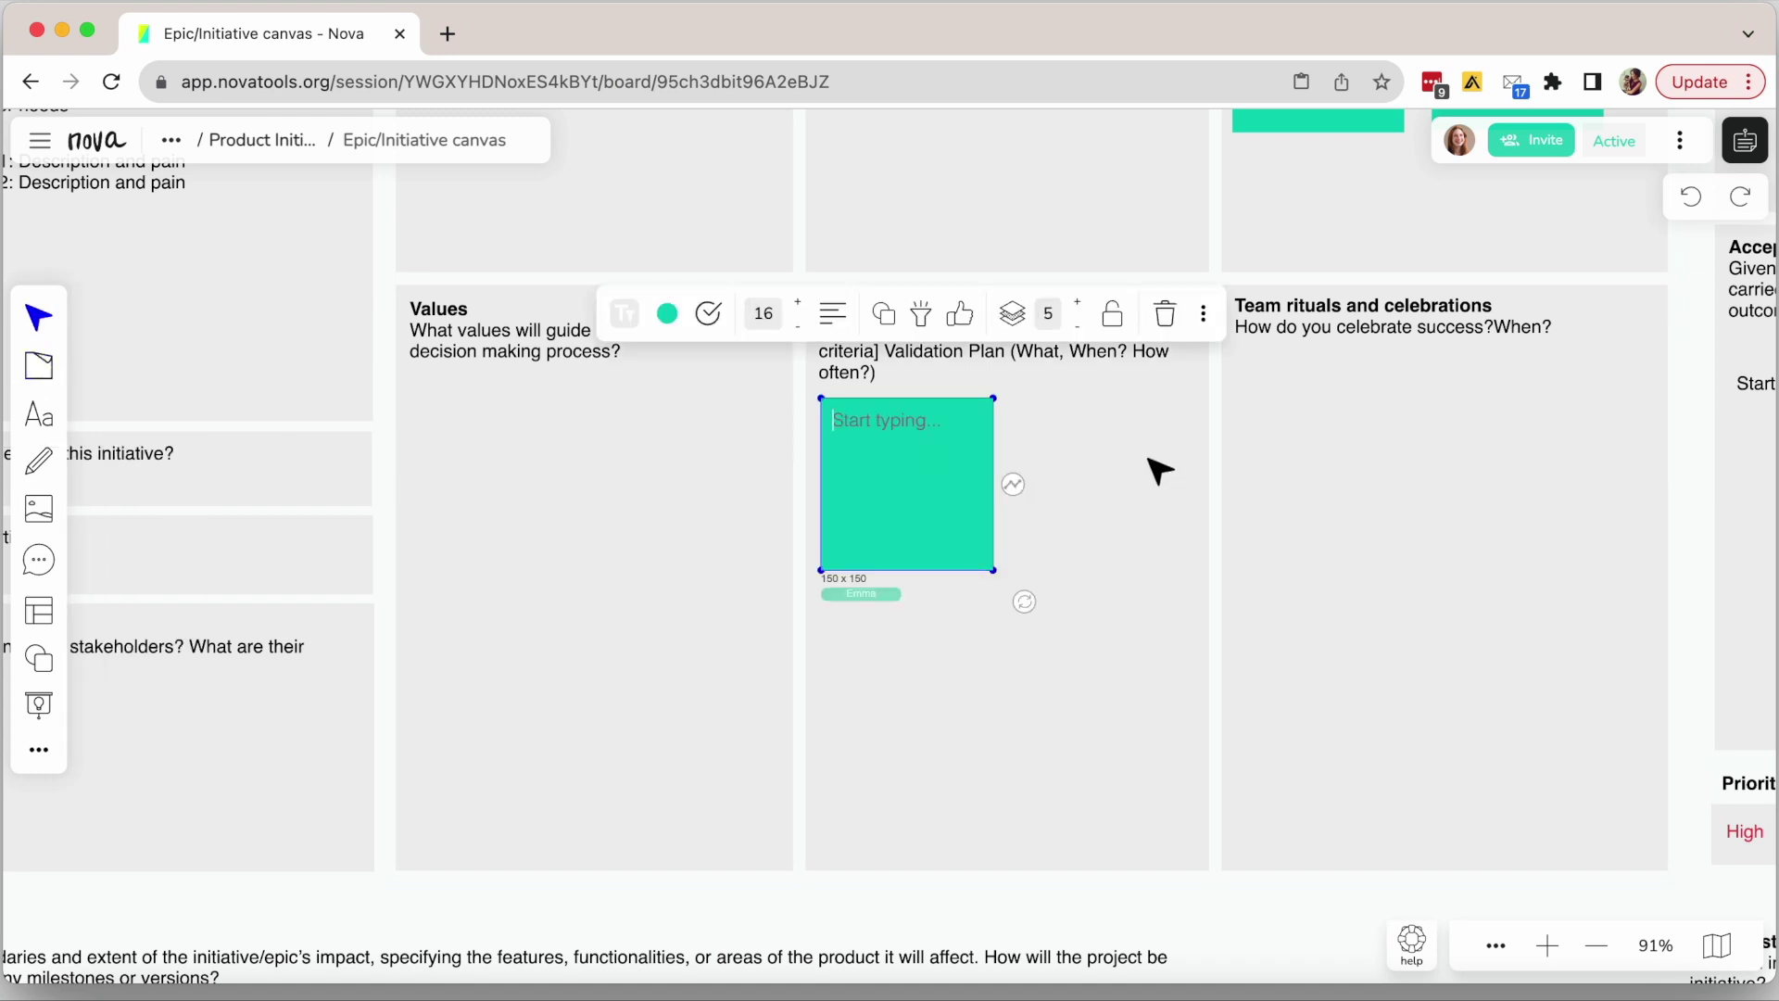
{"action": "left_click", "coordinate": [1148, 458]}
{"action": "left_click", "coordinate": [926, 691]}
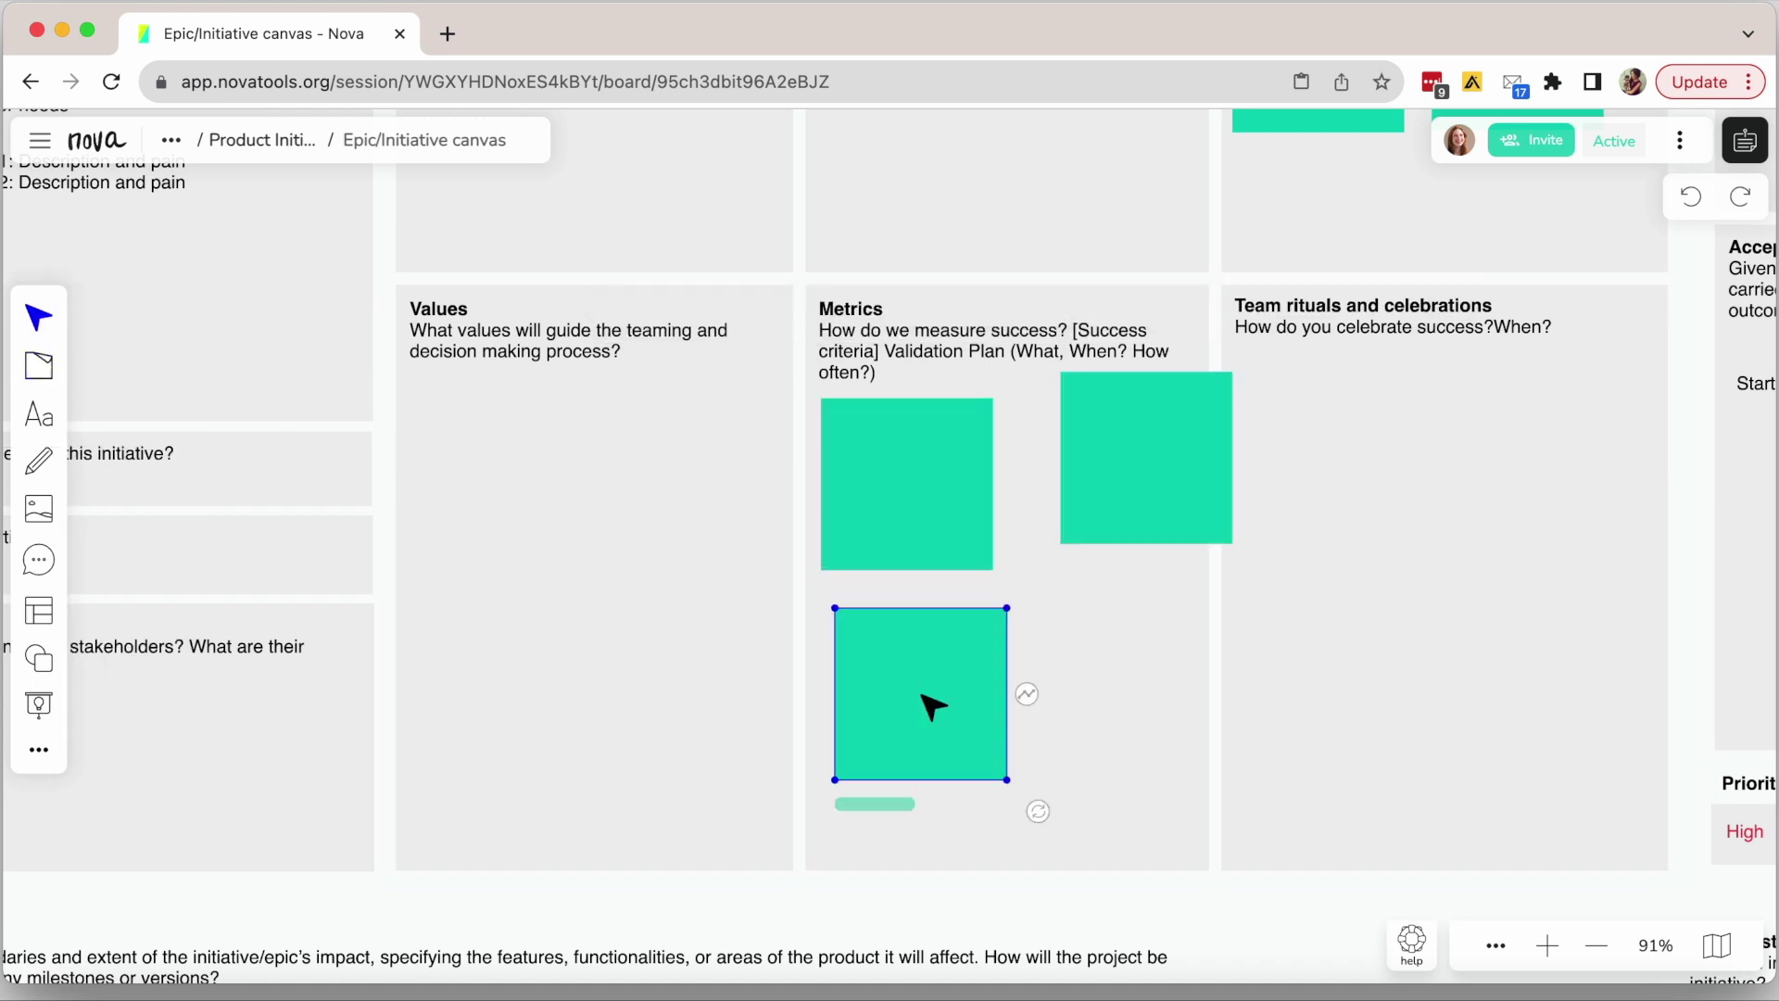
{"action": "left_click", "coordinate": [1066, 639]}
{"action": "left_click", "coordinate": [1068, 697]}
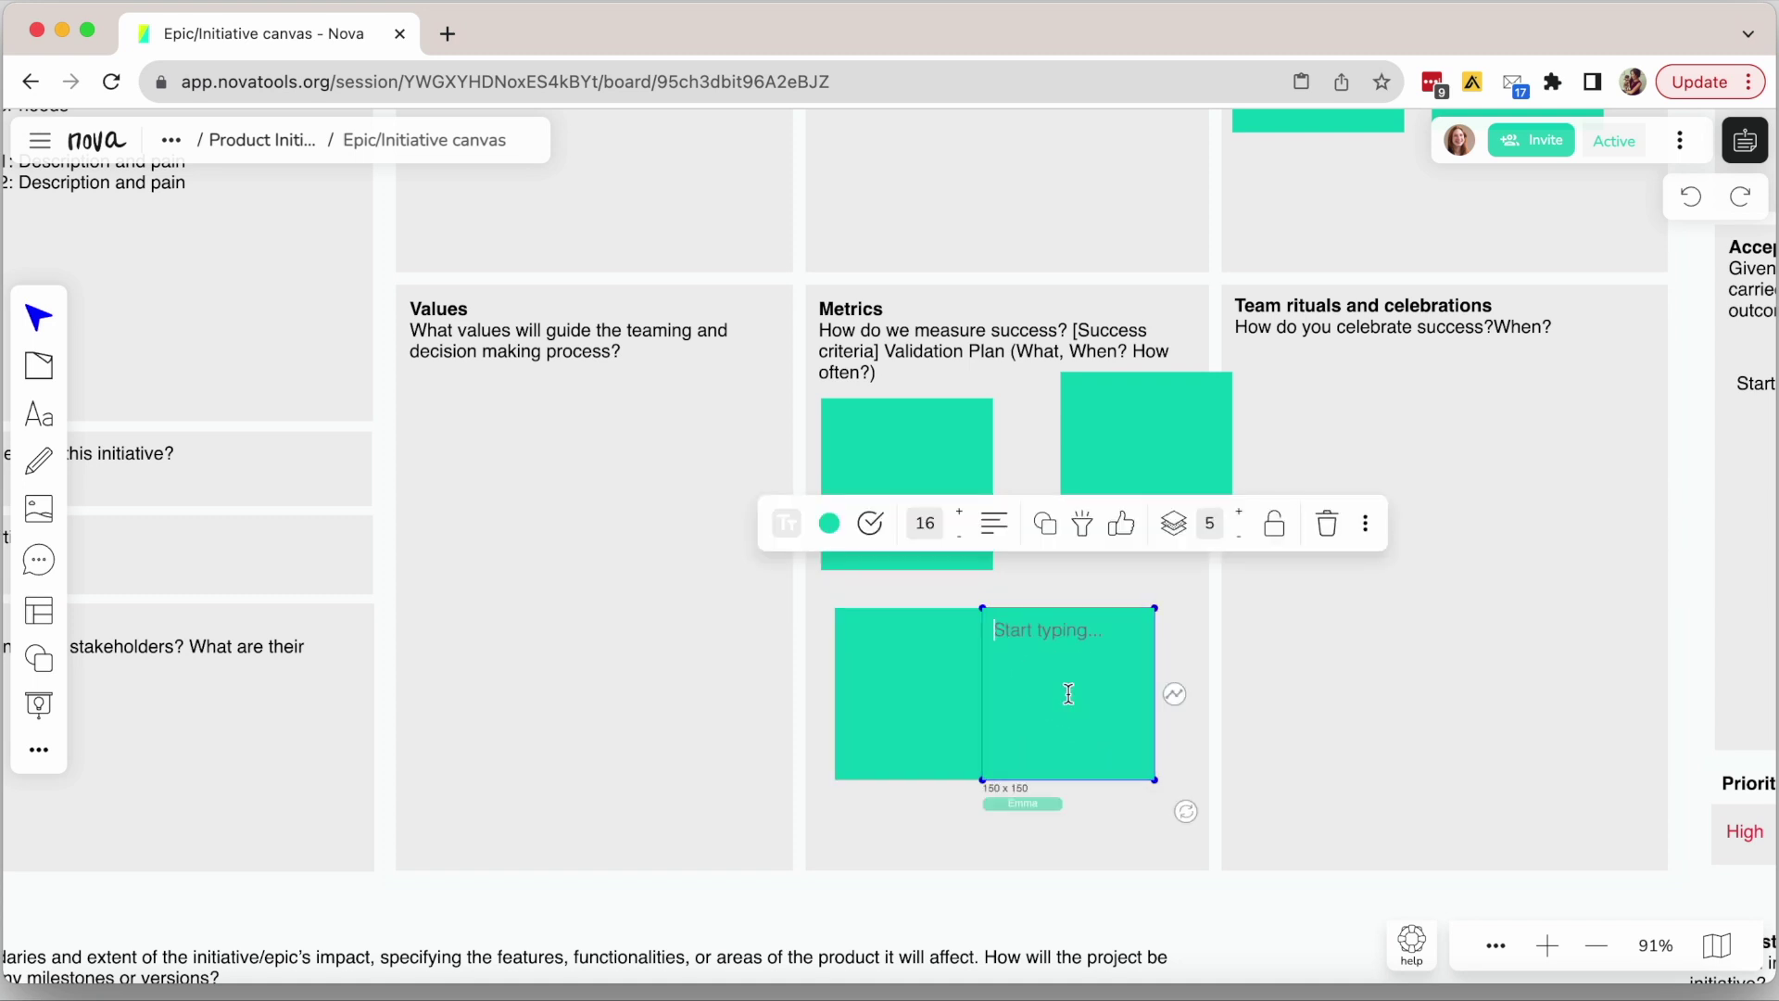
{"action": "left_click_drag", "start_coordinate": [1126, 643], "coordinate": [1171, 645]}
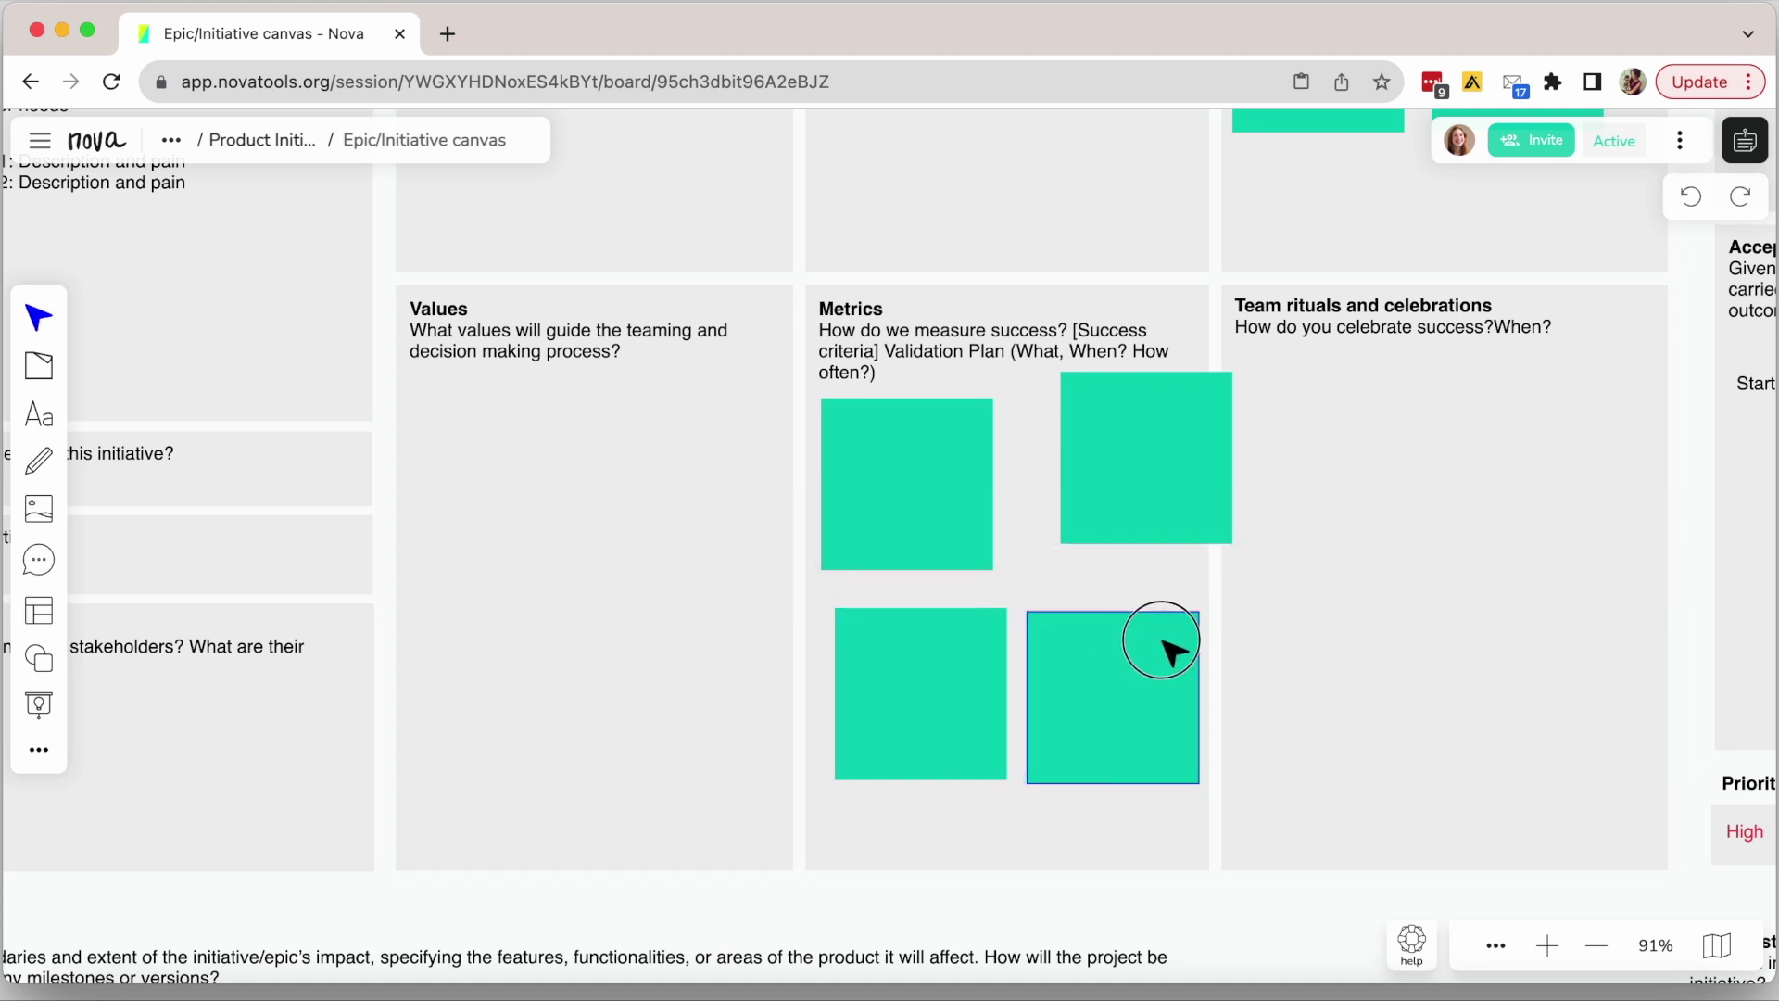
{"action": "left_click_drag", "start_coordinate": [1179, 427], "coordinate": [1133, 452]}
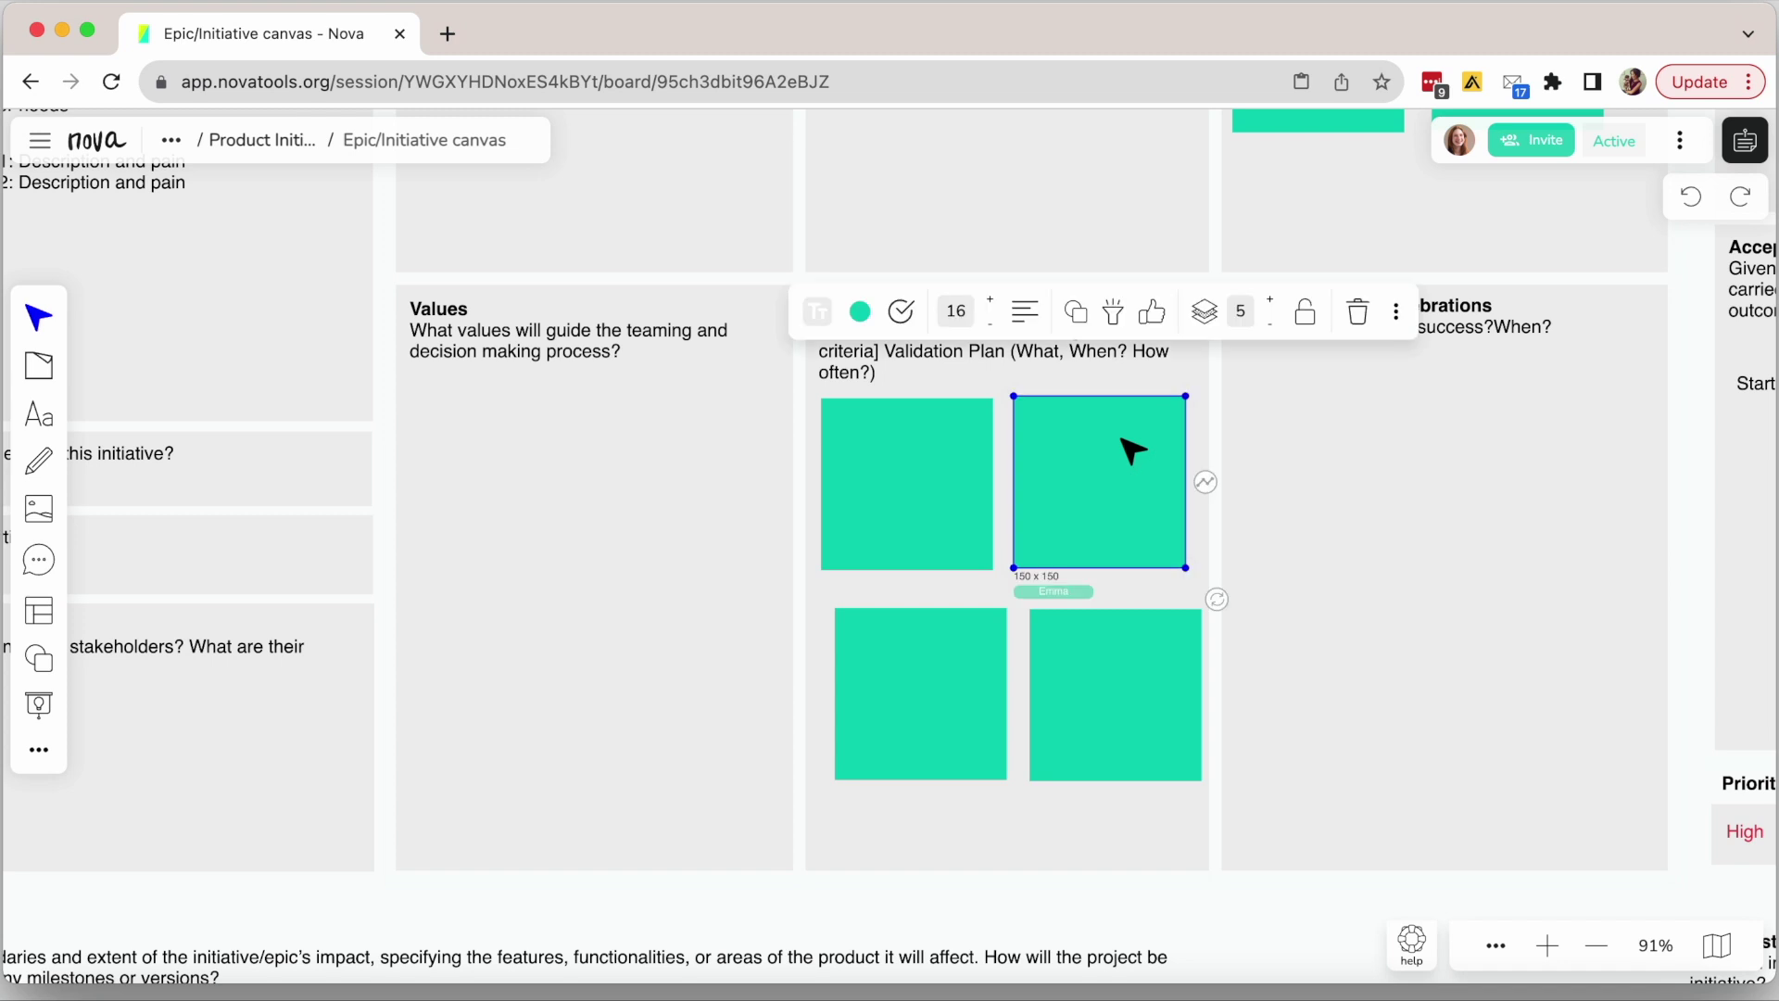
{"action": "left_click", "coordinate": [1415, 481]}
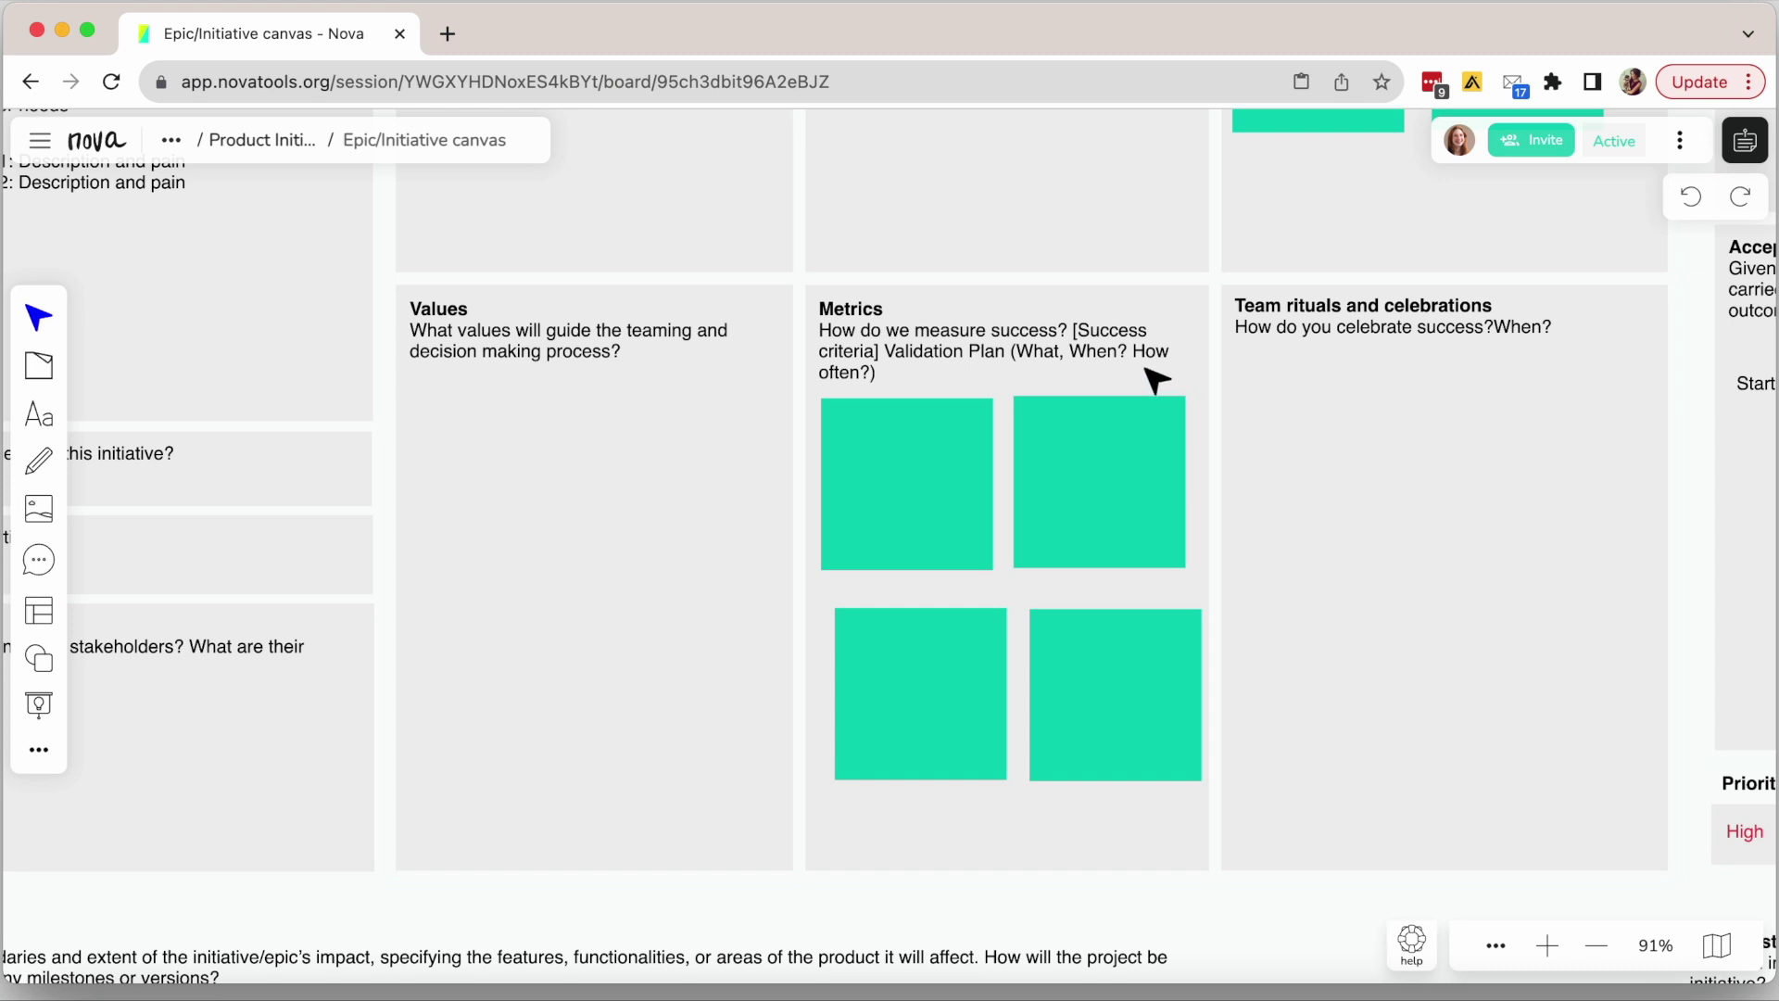
- Zoom out to the whole canvas, then zoom in on the Scope section at about 94%
{"action": "scroll", "coordinate": [925, 299], "scroll_direction": "down", "scroll_amount": 5}
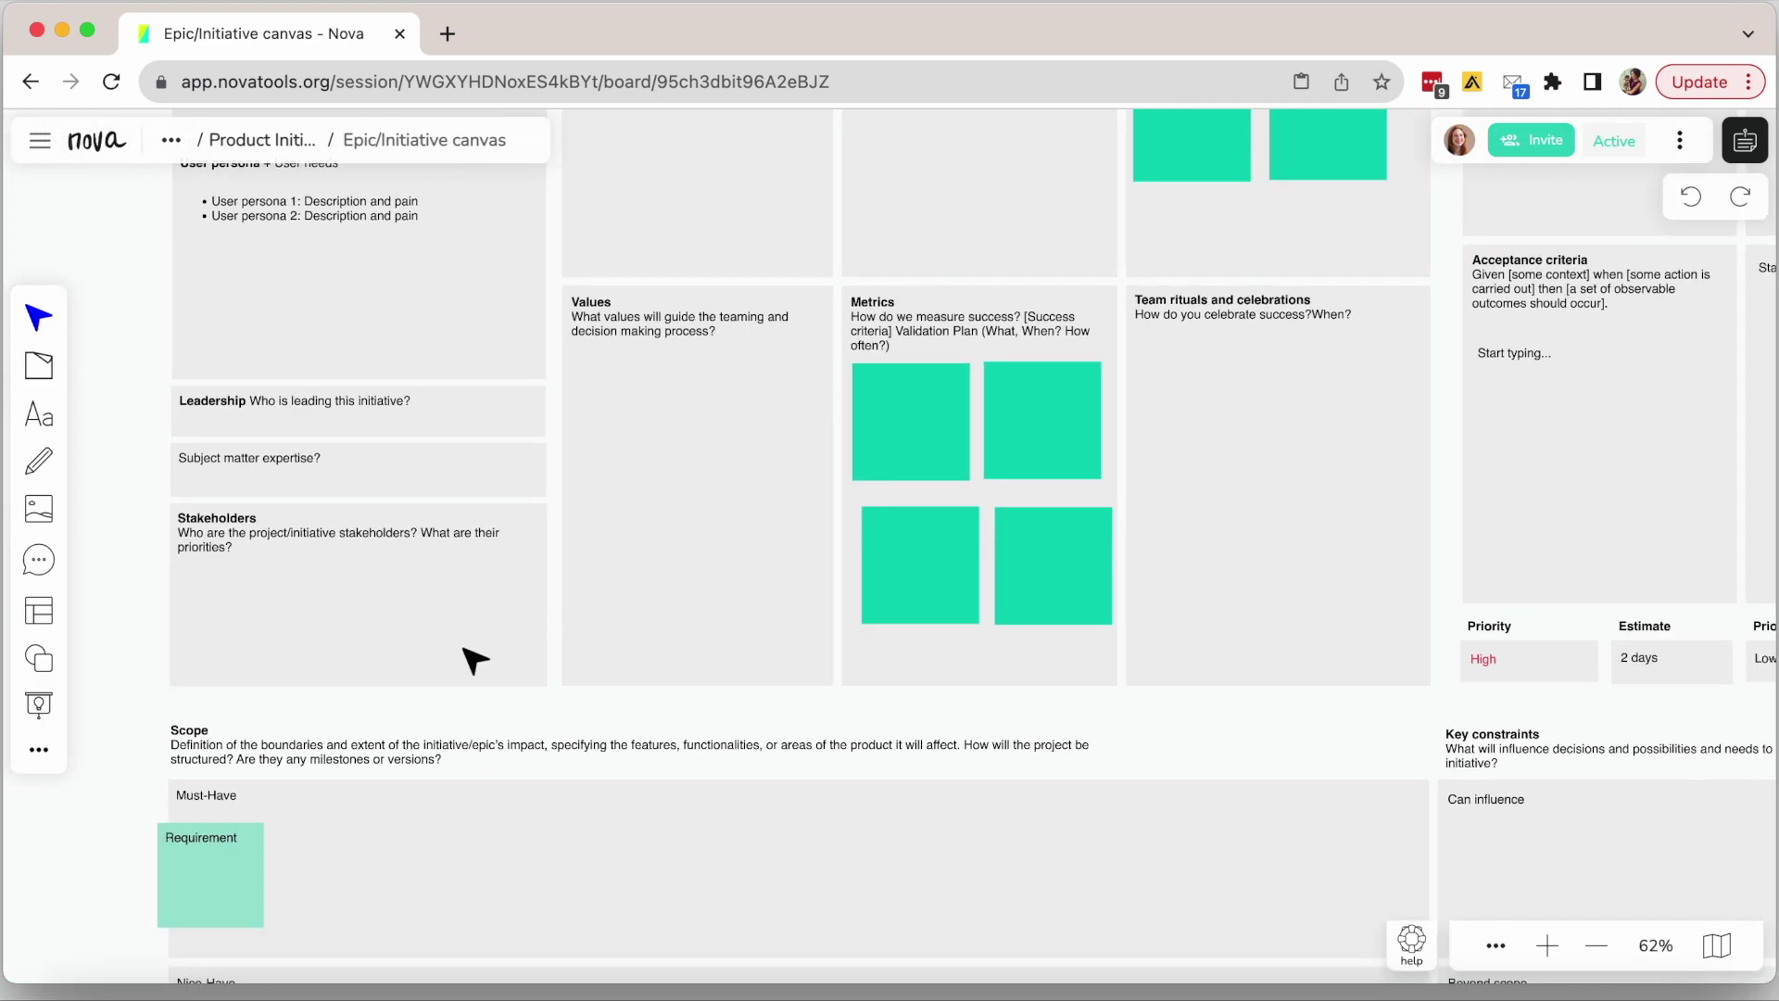
{"action": "scroll", "coordinate": [475, 659], "scroll_direction": "down", "scroll_amount": 5}
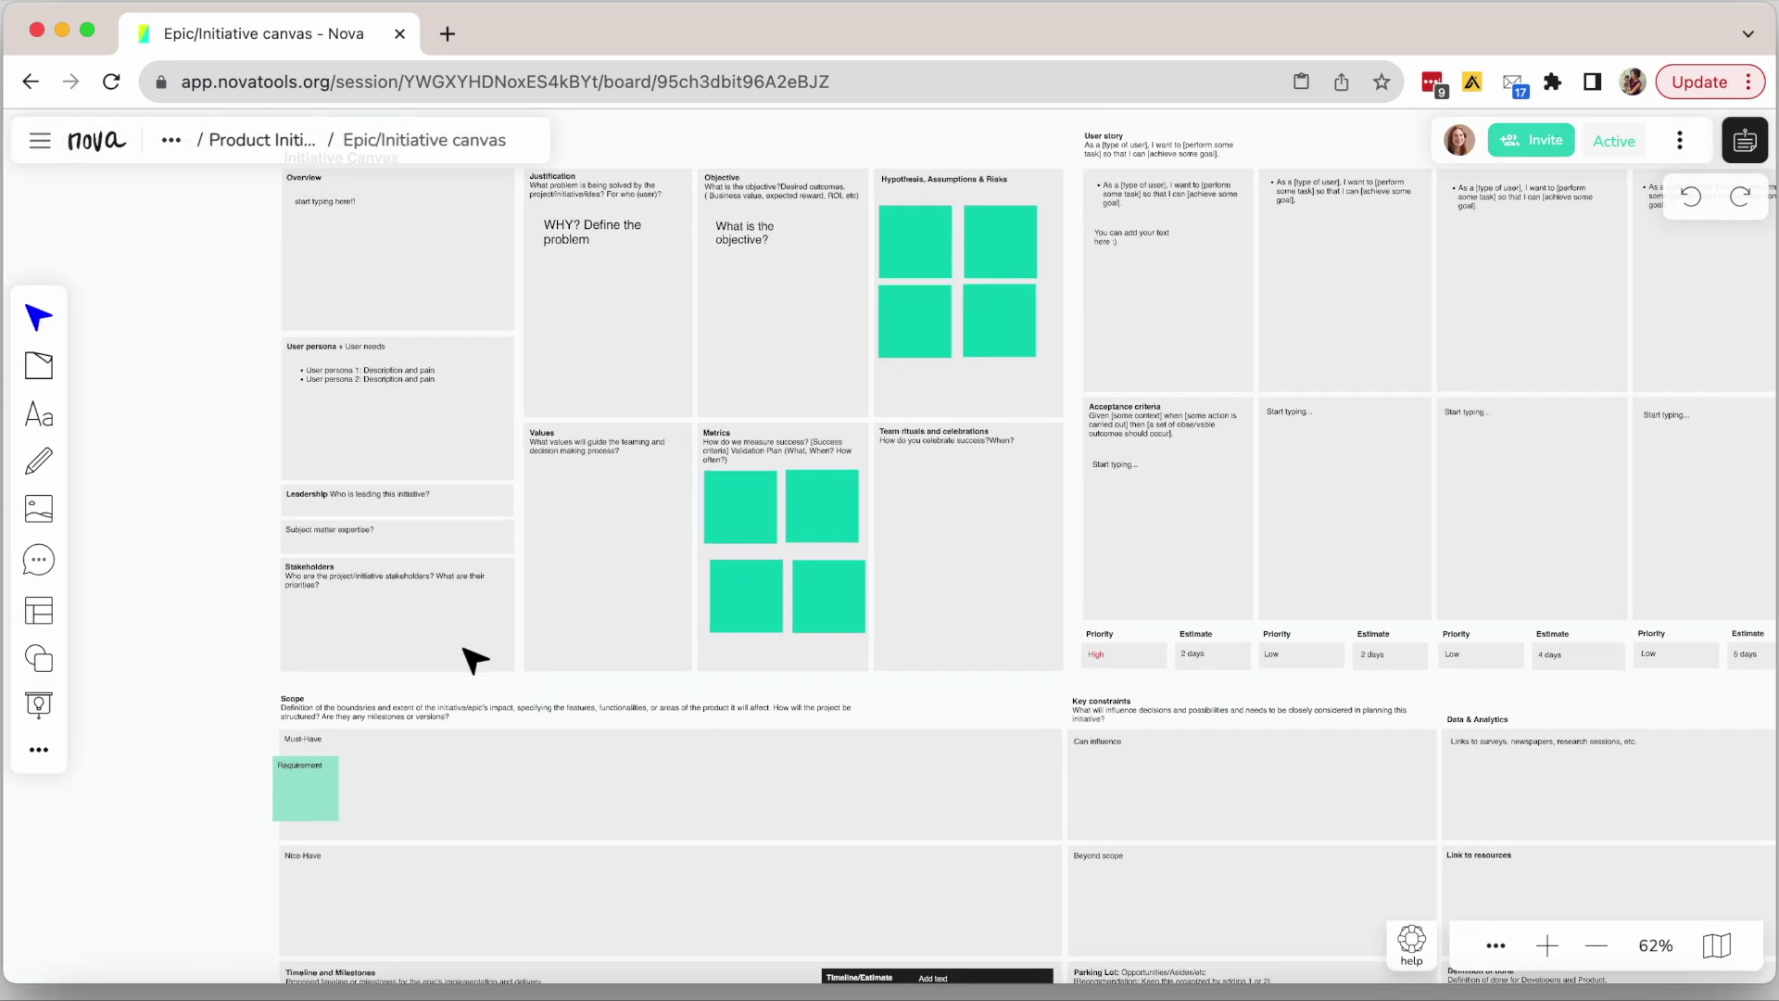
{"action": "scroll", "coordinate": [475, 660], "scroll_direction": "down", "scroll_amount": 5}
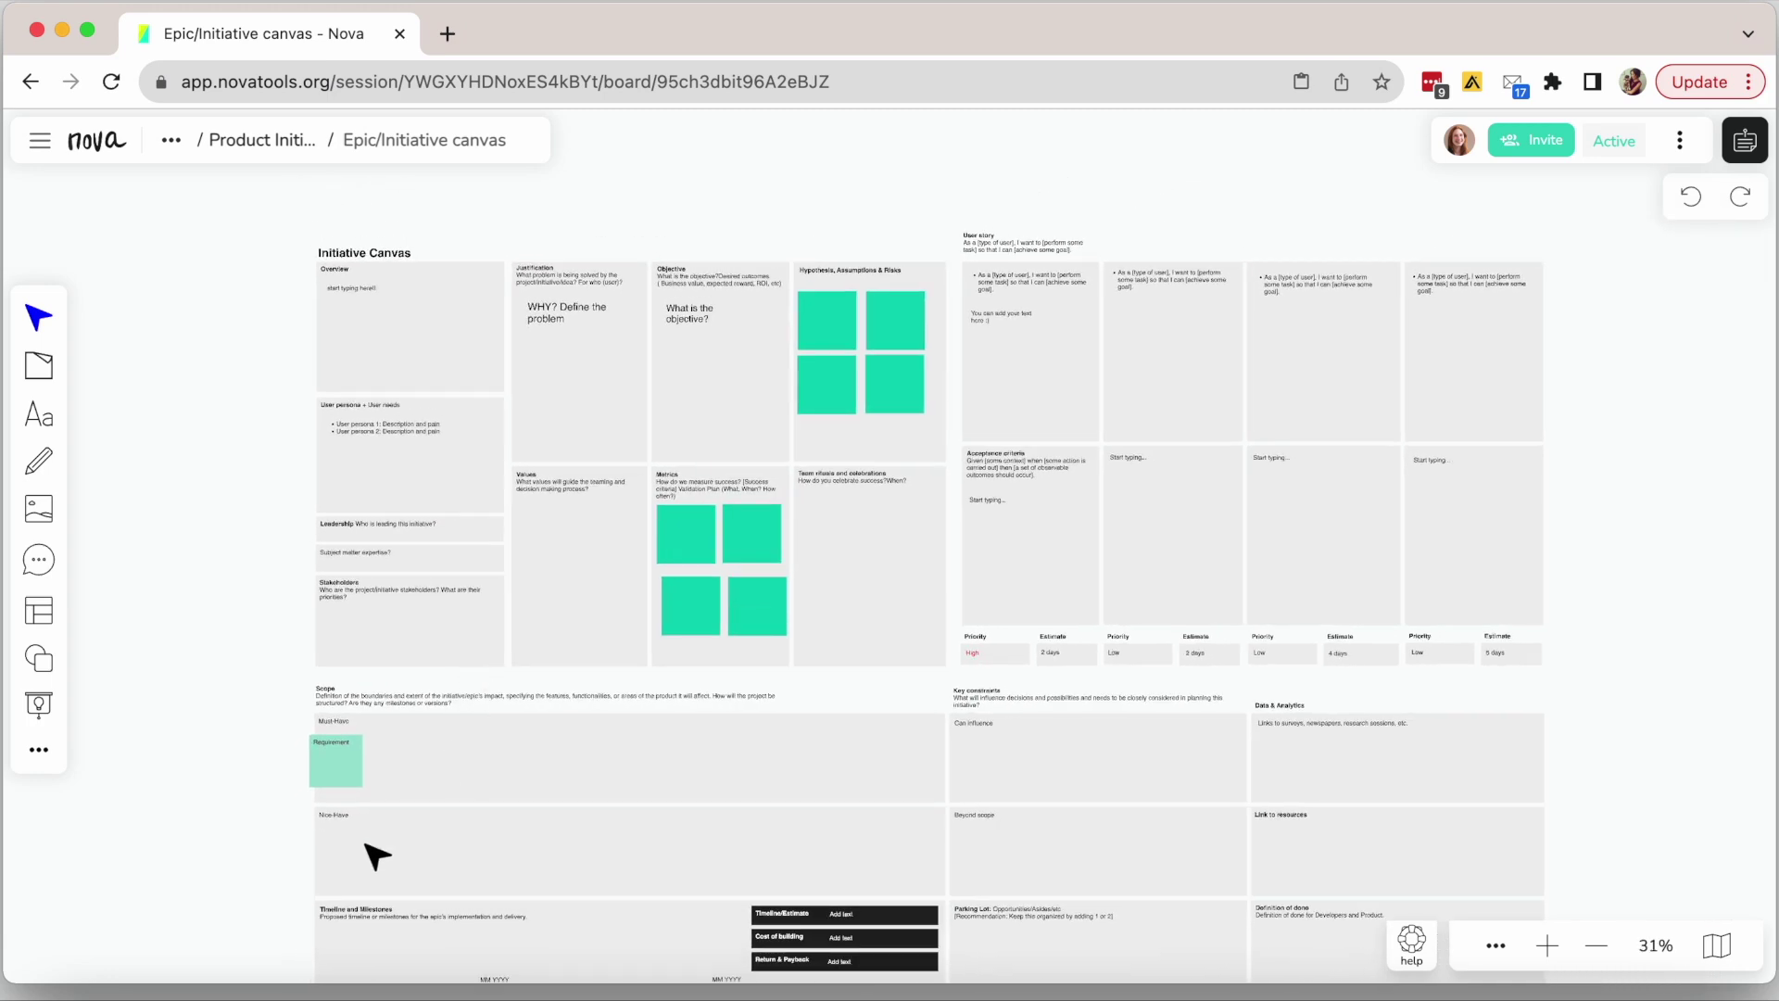
{"action": "scroll", "coordinate": [320, 866], "scroll_direction": "up", "scroll_amount": 8}
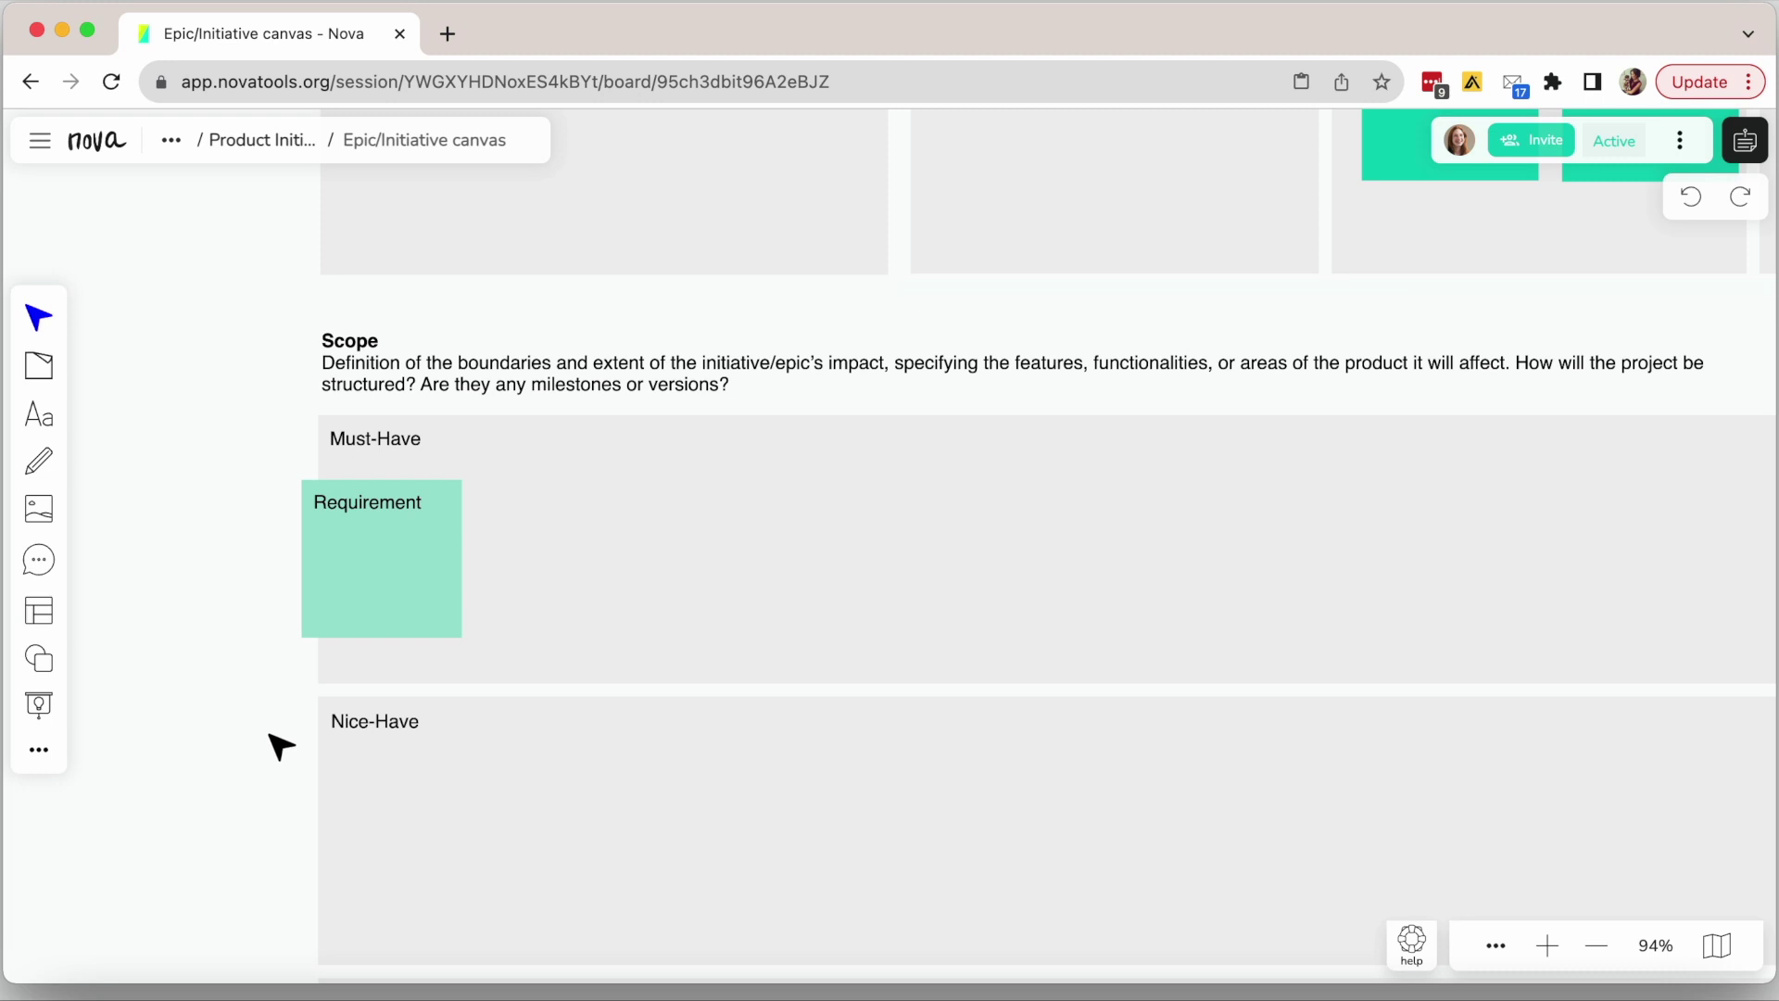
- Paste copies of the Requirement note until Must-Have holds three and Nice-Have holds two
{"action": "left_click", "coordinate": [394, 582]}
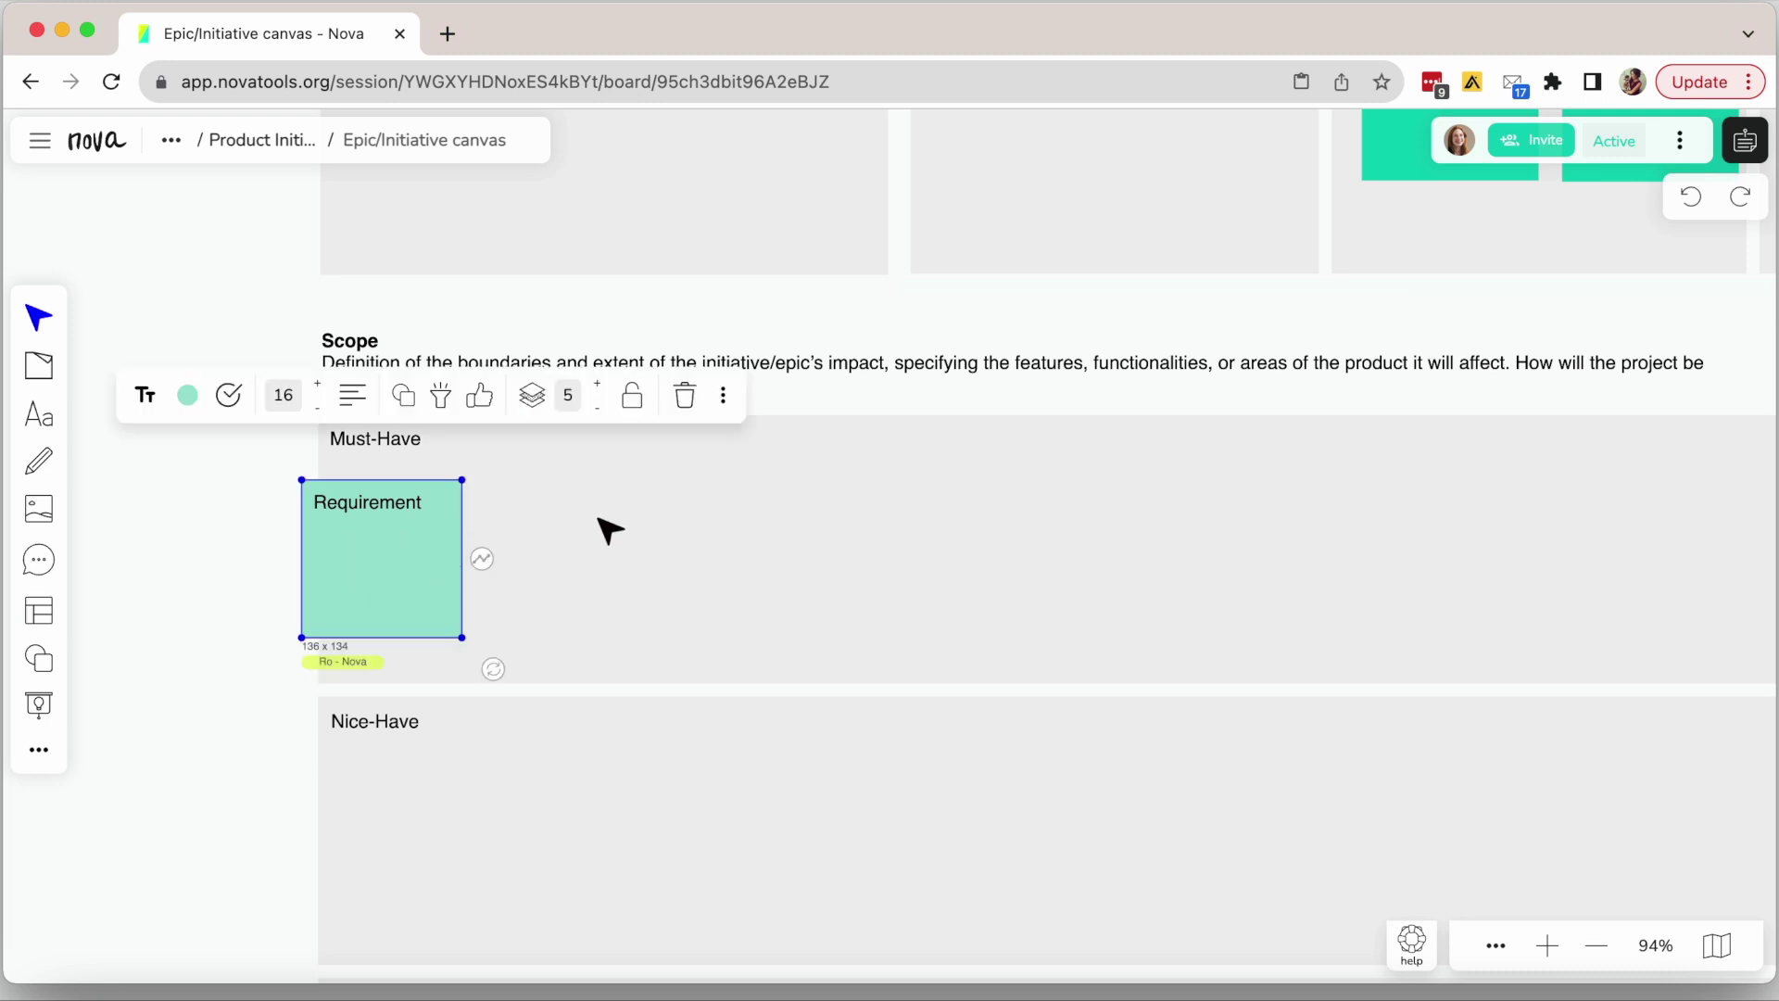
{"action": "key", "text": "ctrl+v"}
{"action": "left_click_drag", "start_coordinate": [667, 588], "coordinate": [550, 550]}
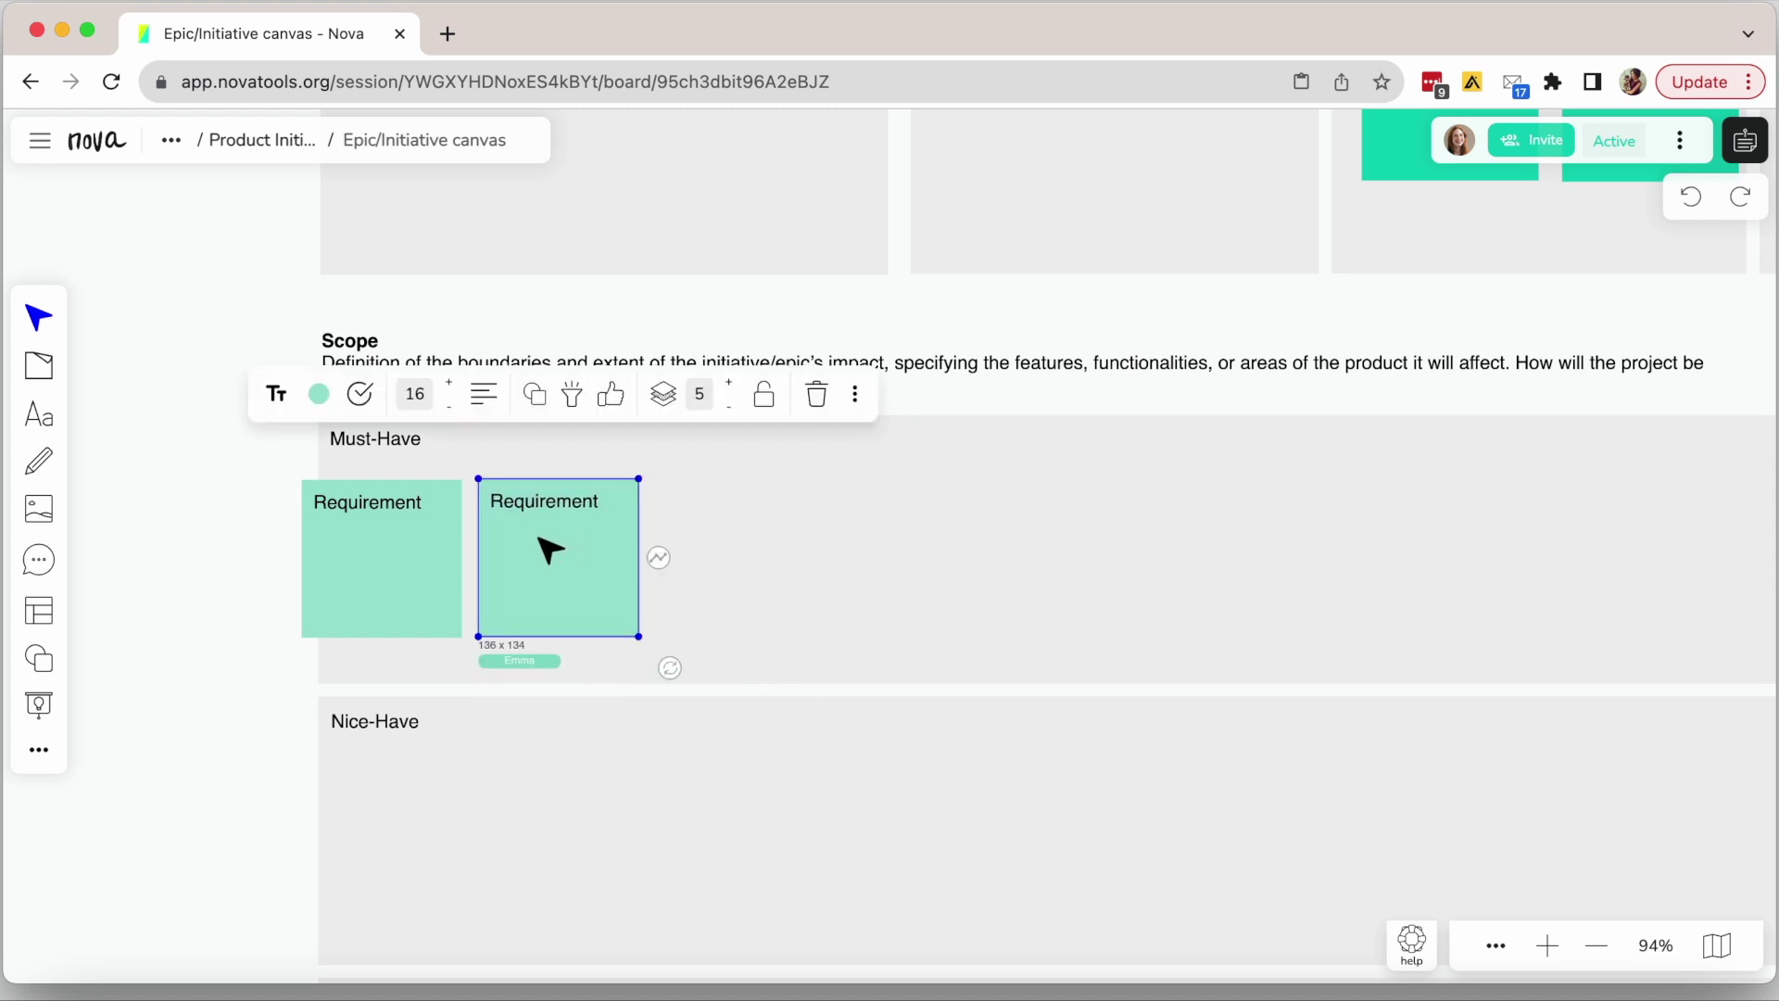
{"action": "key", "text": "ctrl+v"}
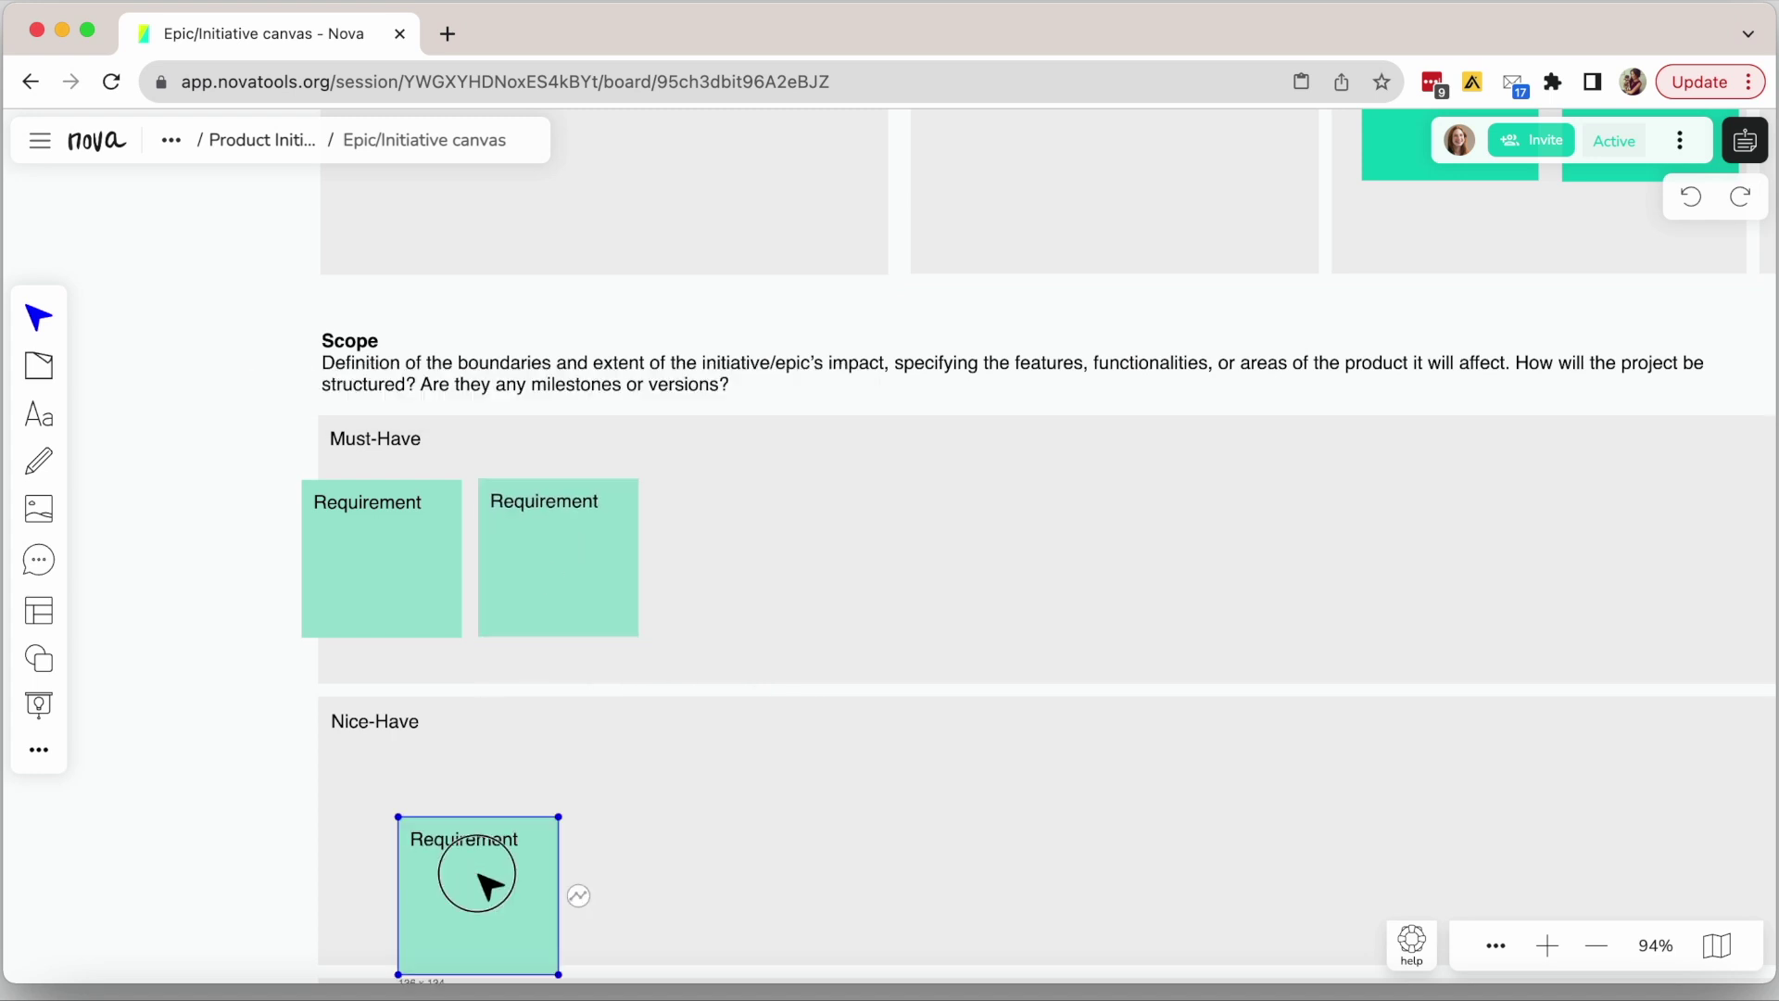
{"action": "left_click_drag", "start_coordinate": [481, 878], "coordinate": [426, 834]}
{"action": "left_click", "coordinate": [590, 566]}
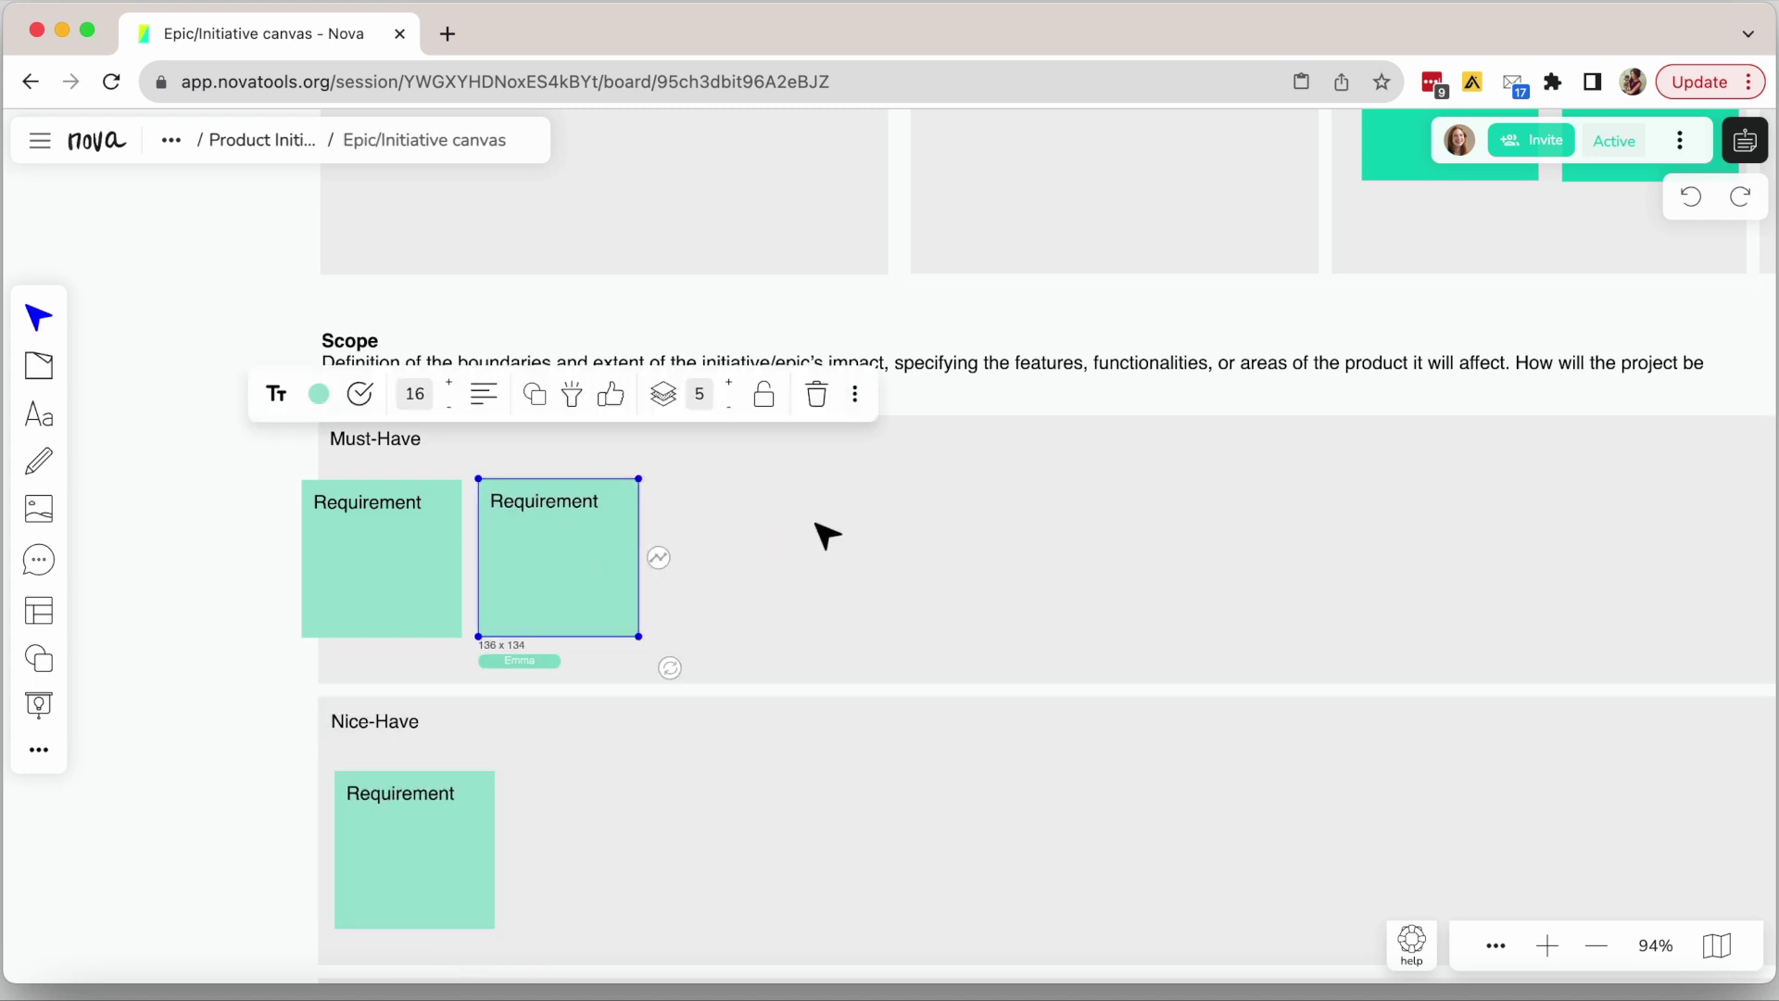
{"action": "key", "text": "ctrl+v"}
{"action": "left_click_drag", "start_coordinate": [881, 604], "coordinate": [745, 578]}
{"action": "key", "text": "ctrl+v"}
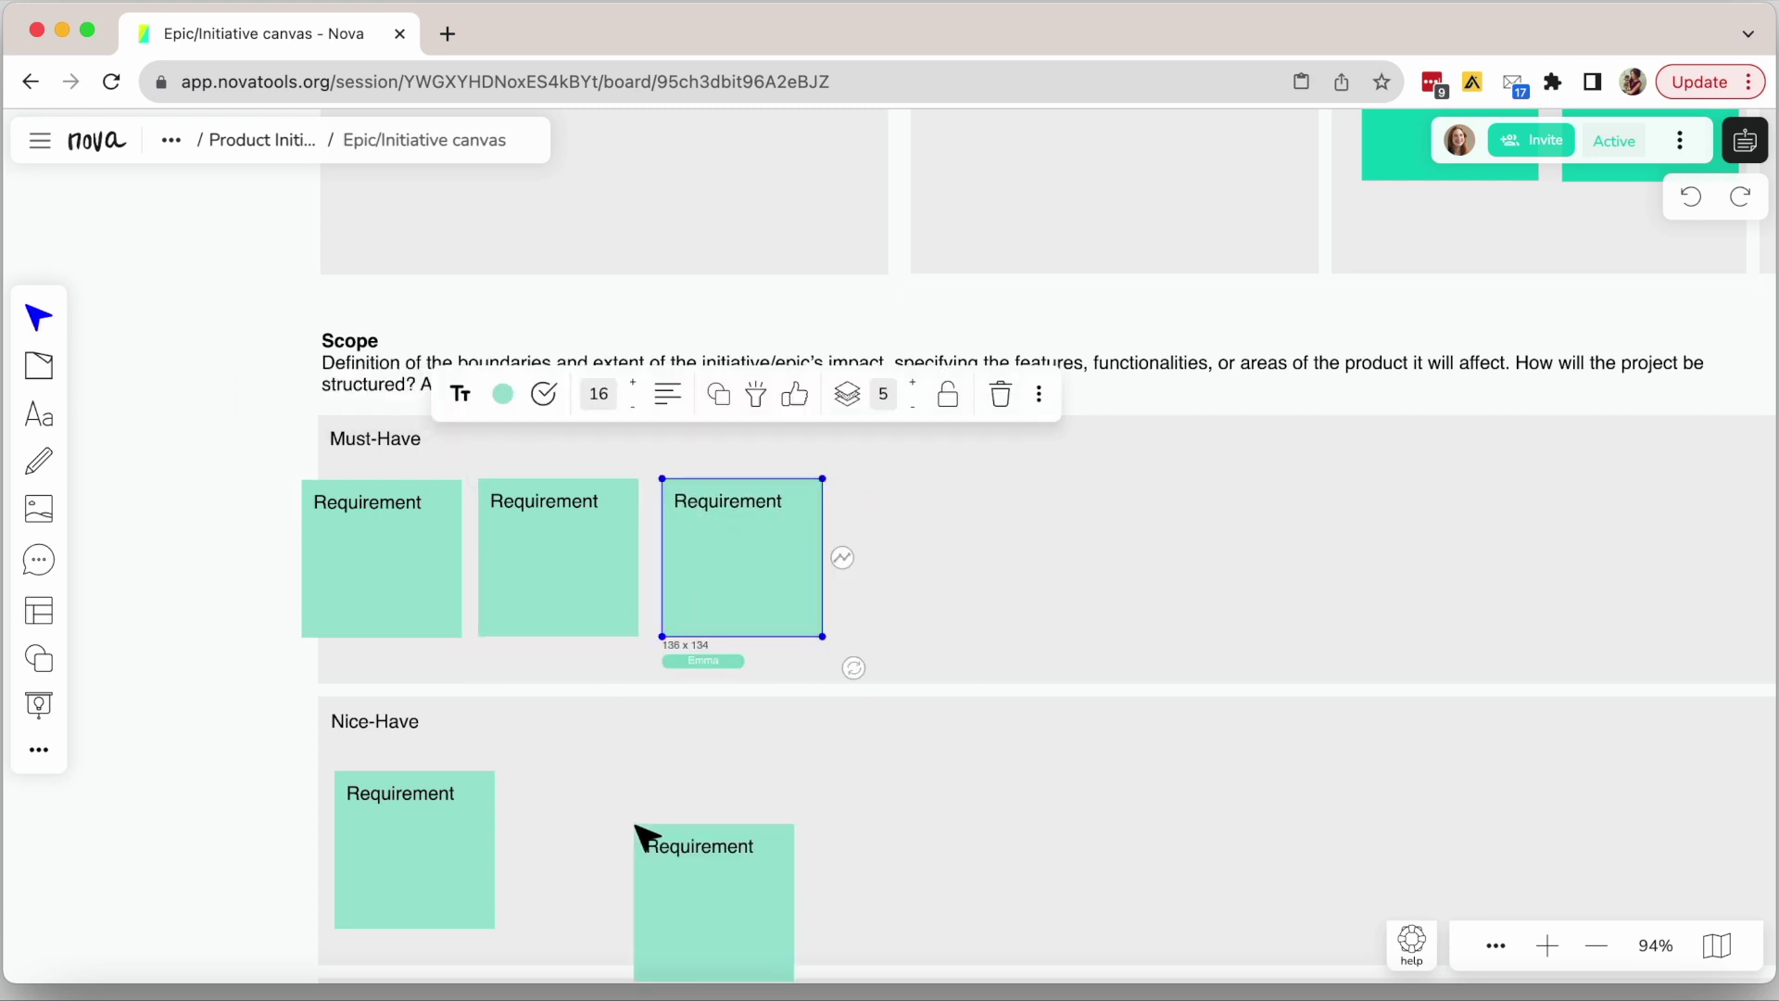
{"action": "left_click_drag", "start_coordinate": [699, 905], "coordinate": [598, 847]}
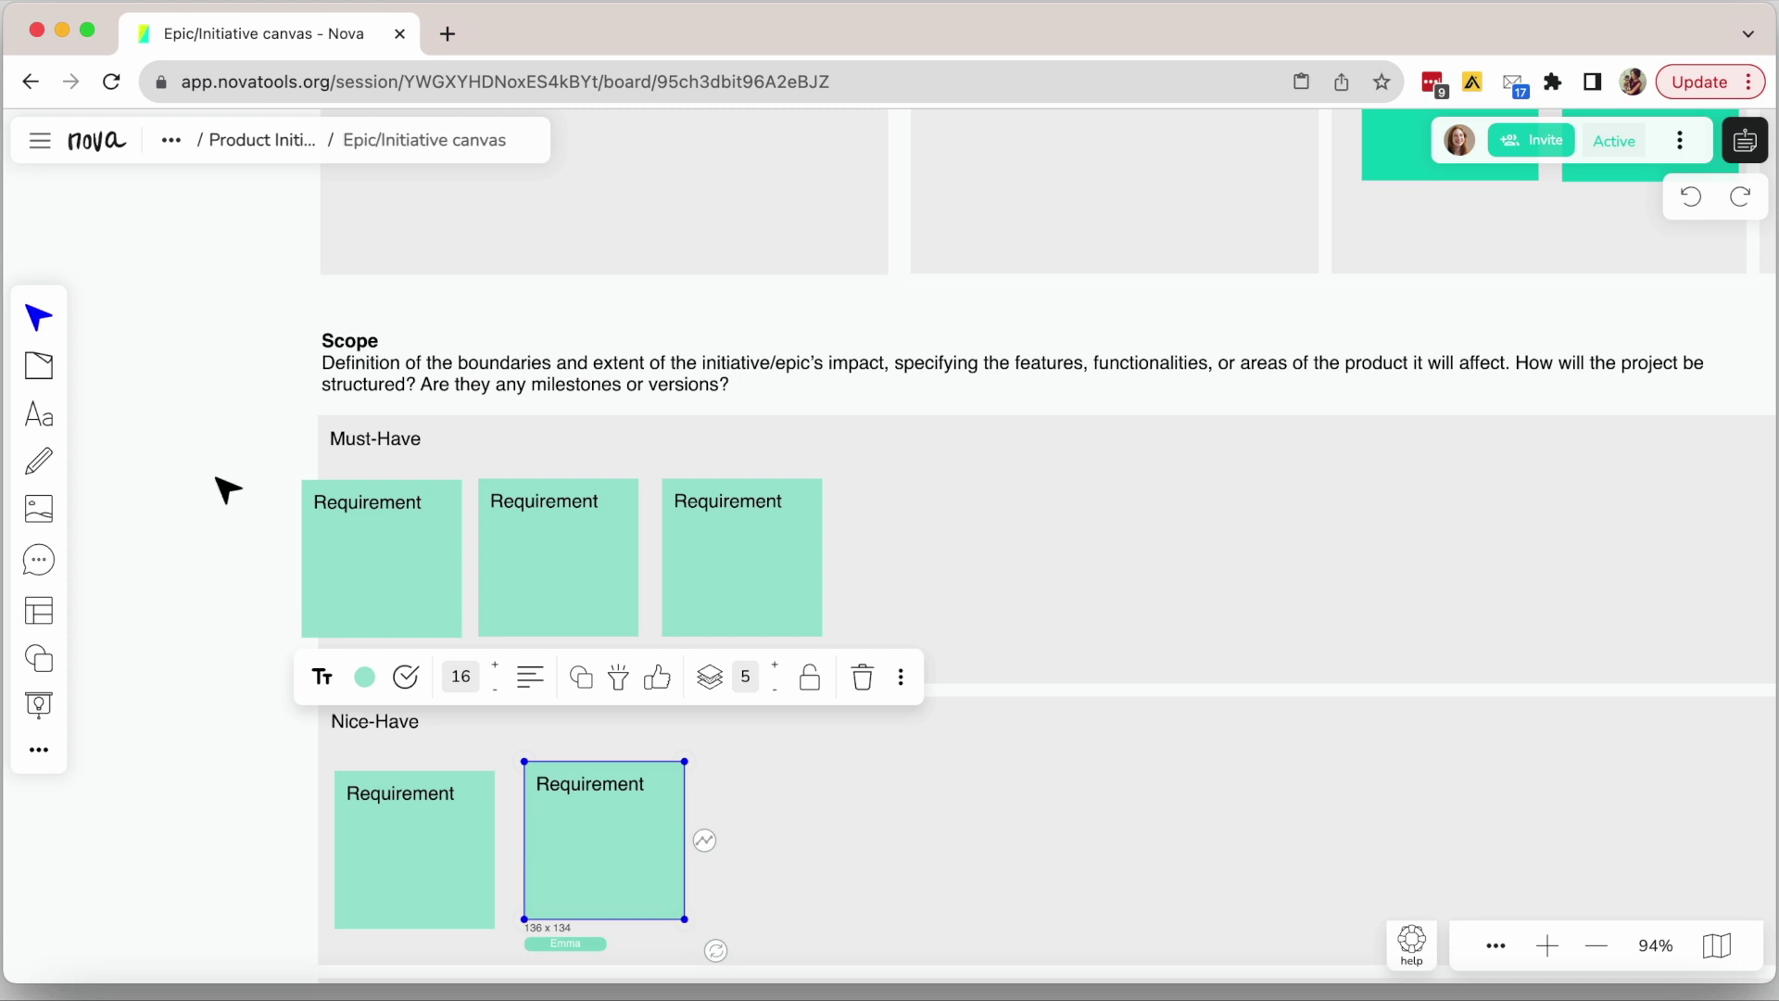
- Rename the first timeline bar to 'Research'
{"action": "scroll", "coordinate": [227, 489], "scroll_direction": "down", "scroll_amount": 3}
{"action": "left_click", "coordinate": [939, 492]}
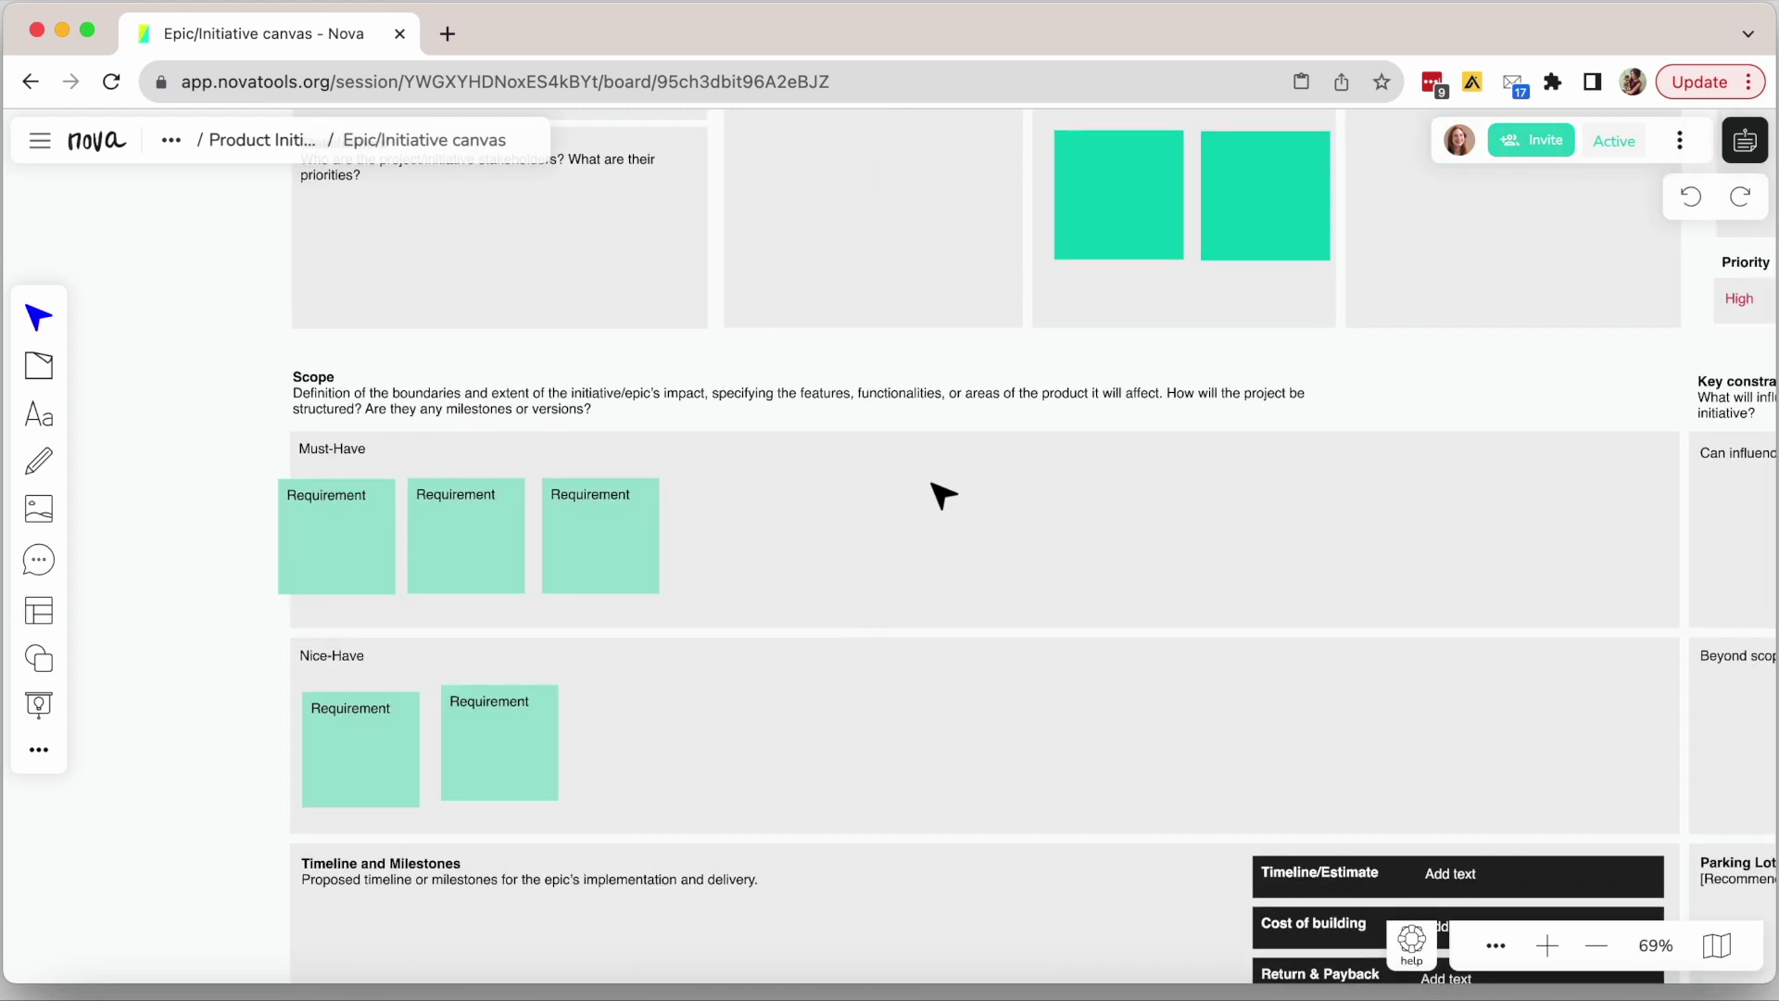
{"action": "scroll", "coordinate": [248, 503], "scroll_direction": "down", "scroll_amount": 3}
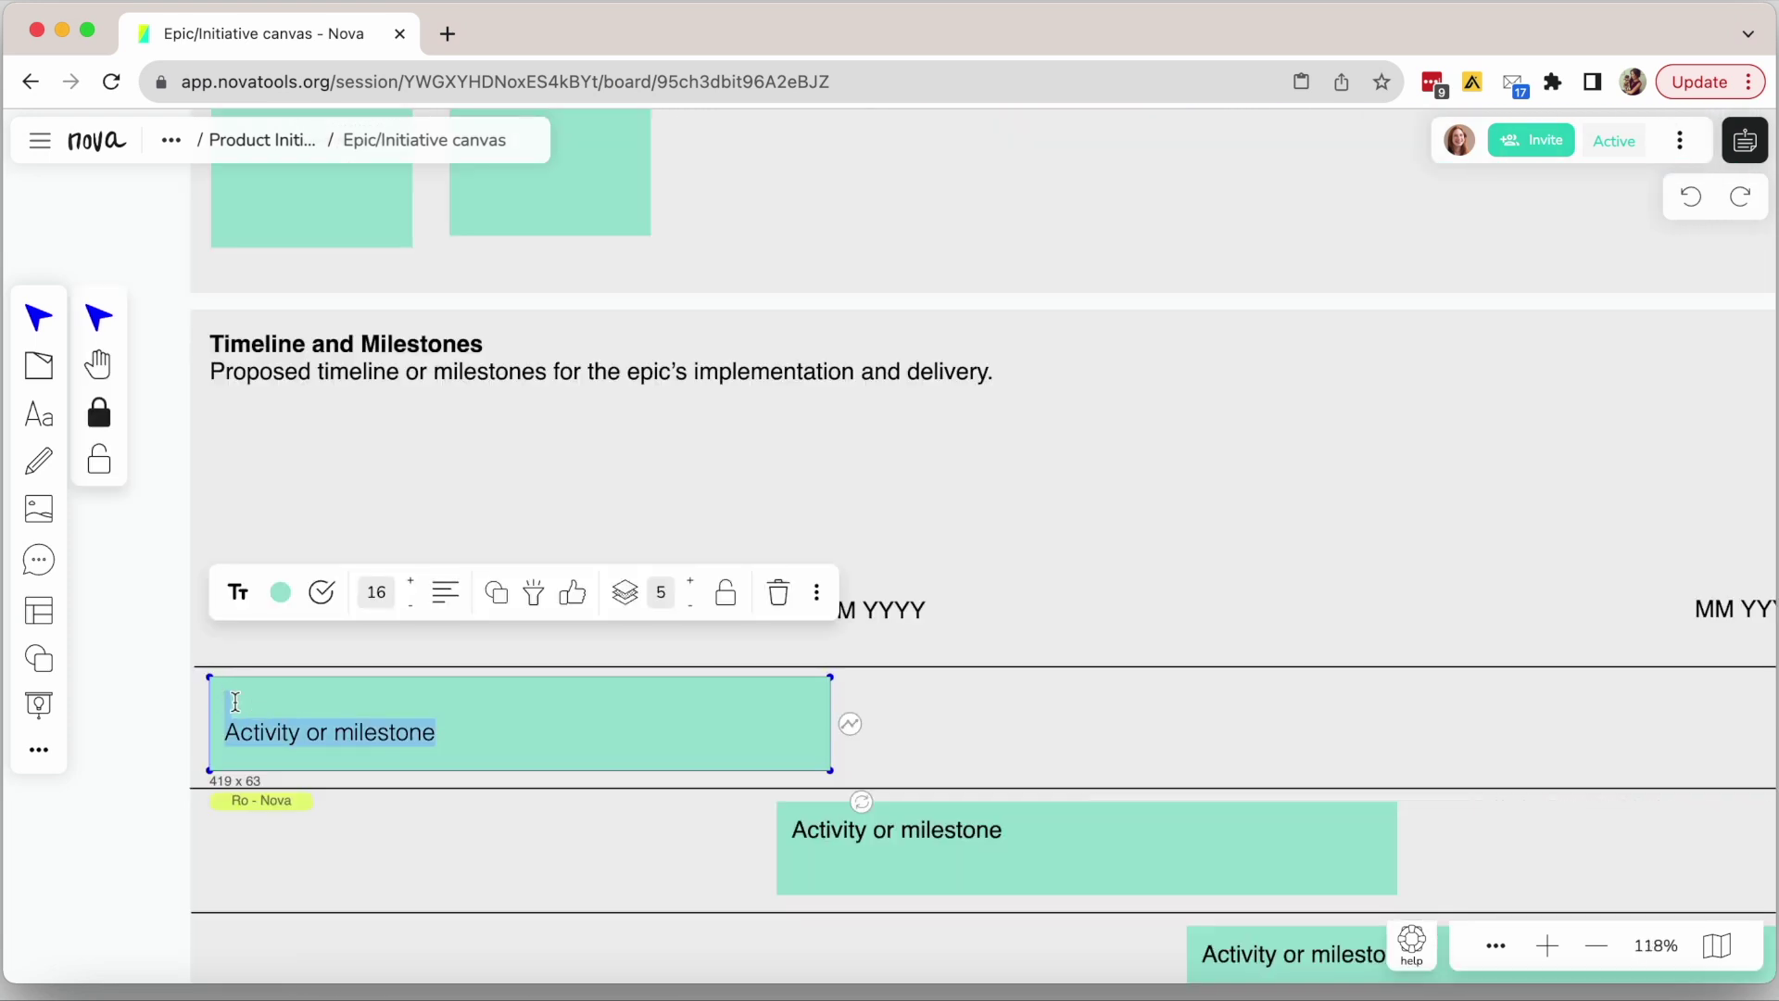
{"action": "key", "text": "BackSpace"}
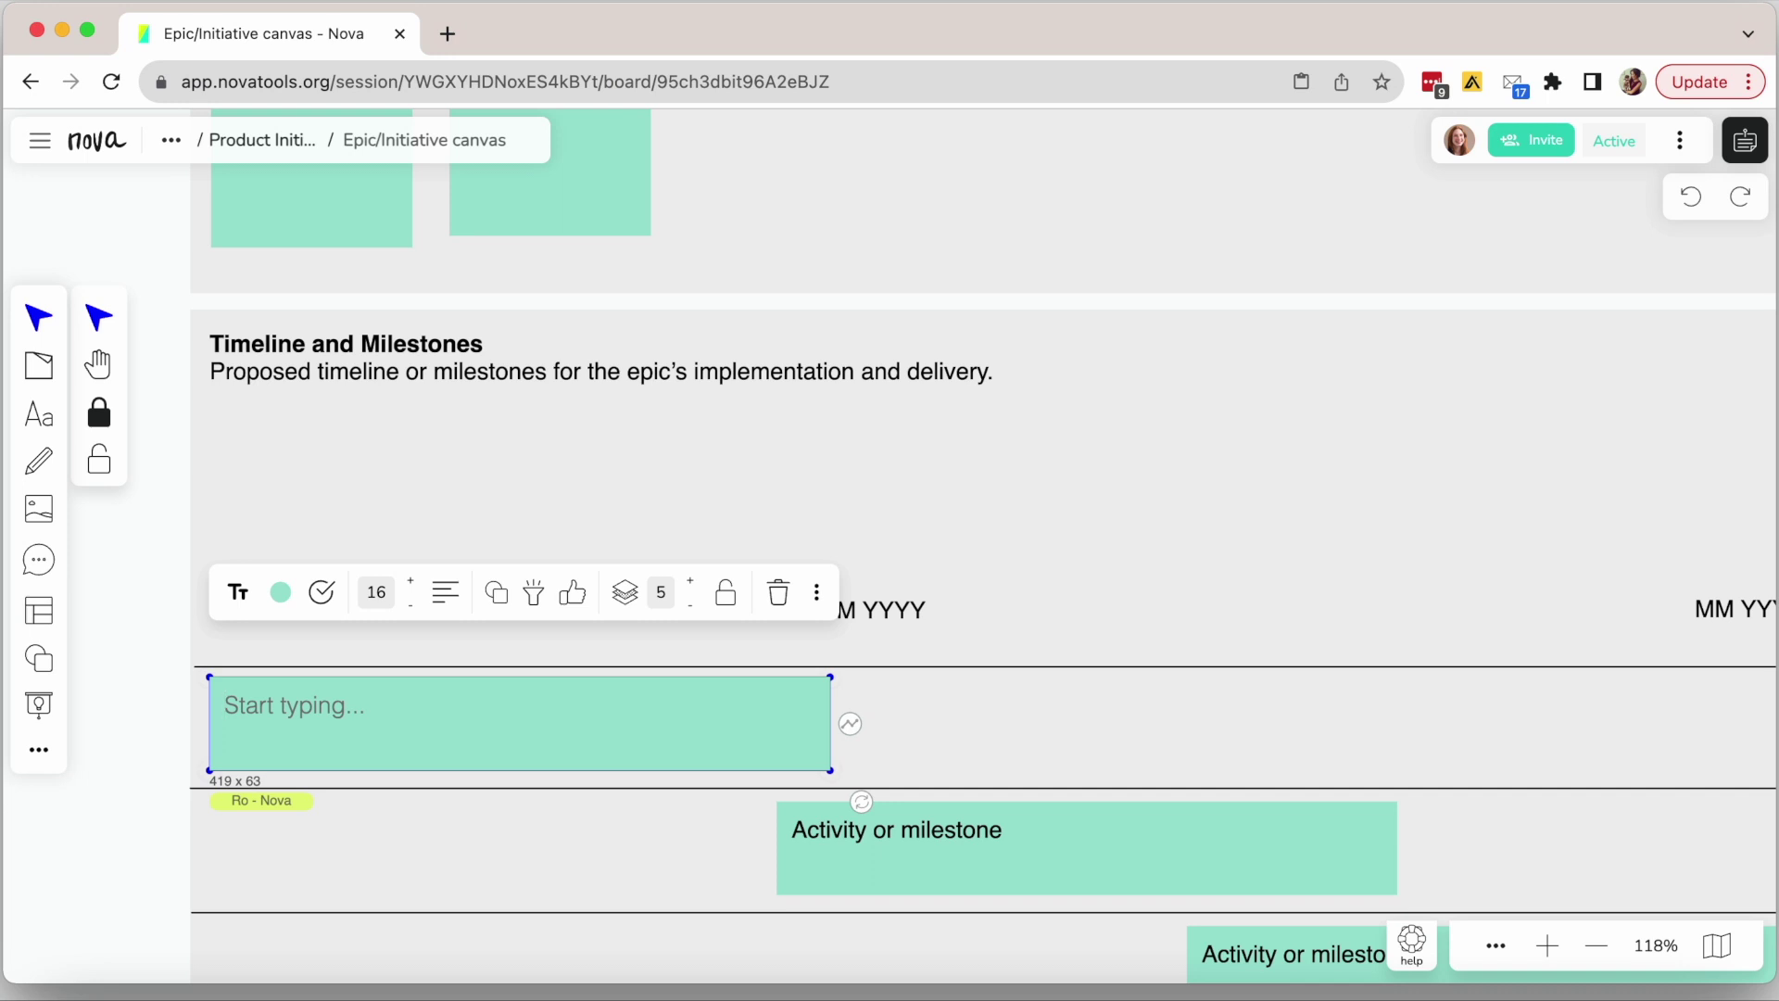
{"action": "type", "text": "Research"}
- Rename the second timeline bar to 'Epic - Definition + Requirements'
{"action": "double_click", "coordinate": [942, 834]}
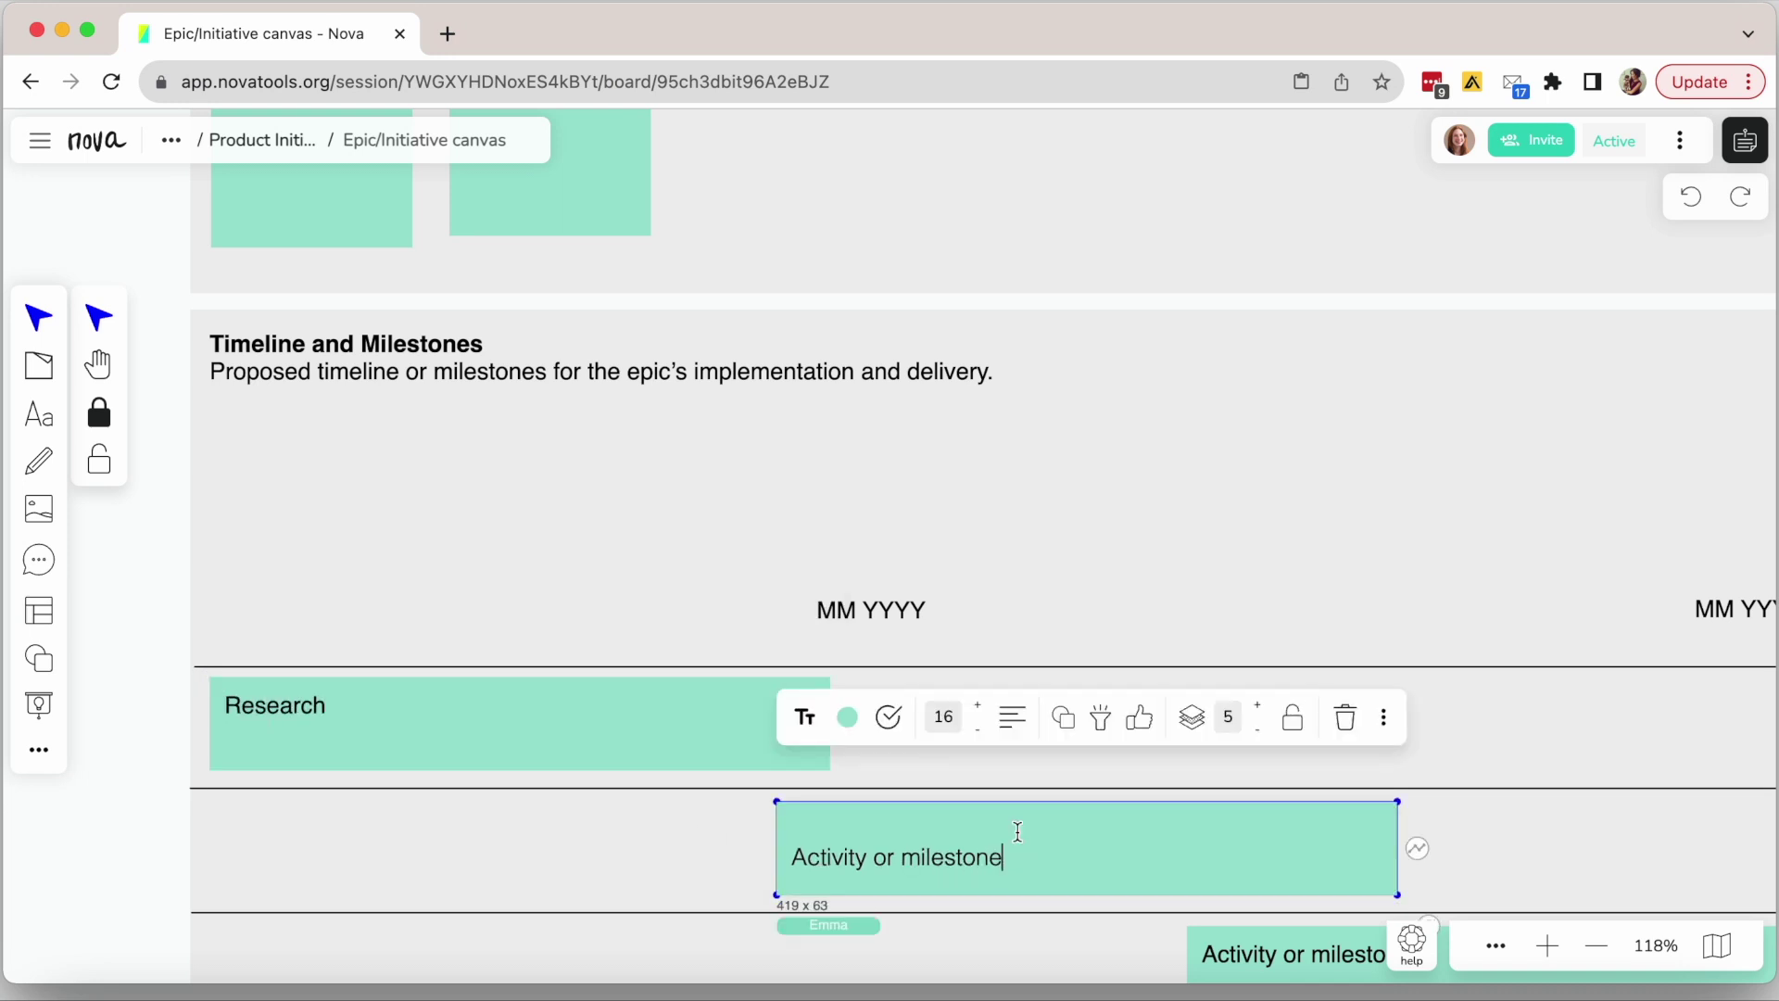
{"action": "left_click_drag", "start_coordinate": [1017, 853], "coordinate": [795, 849]}
{"action": "type", "text": "Epic"}
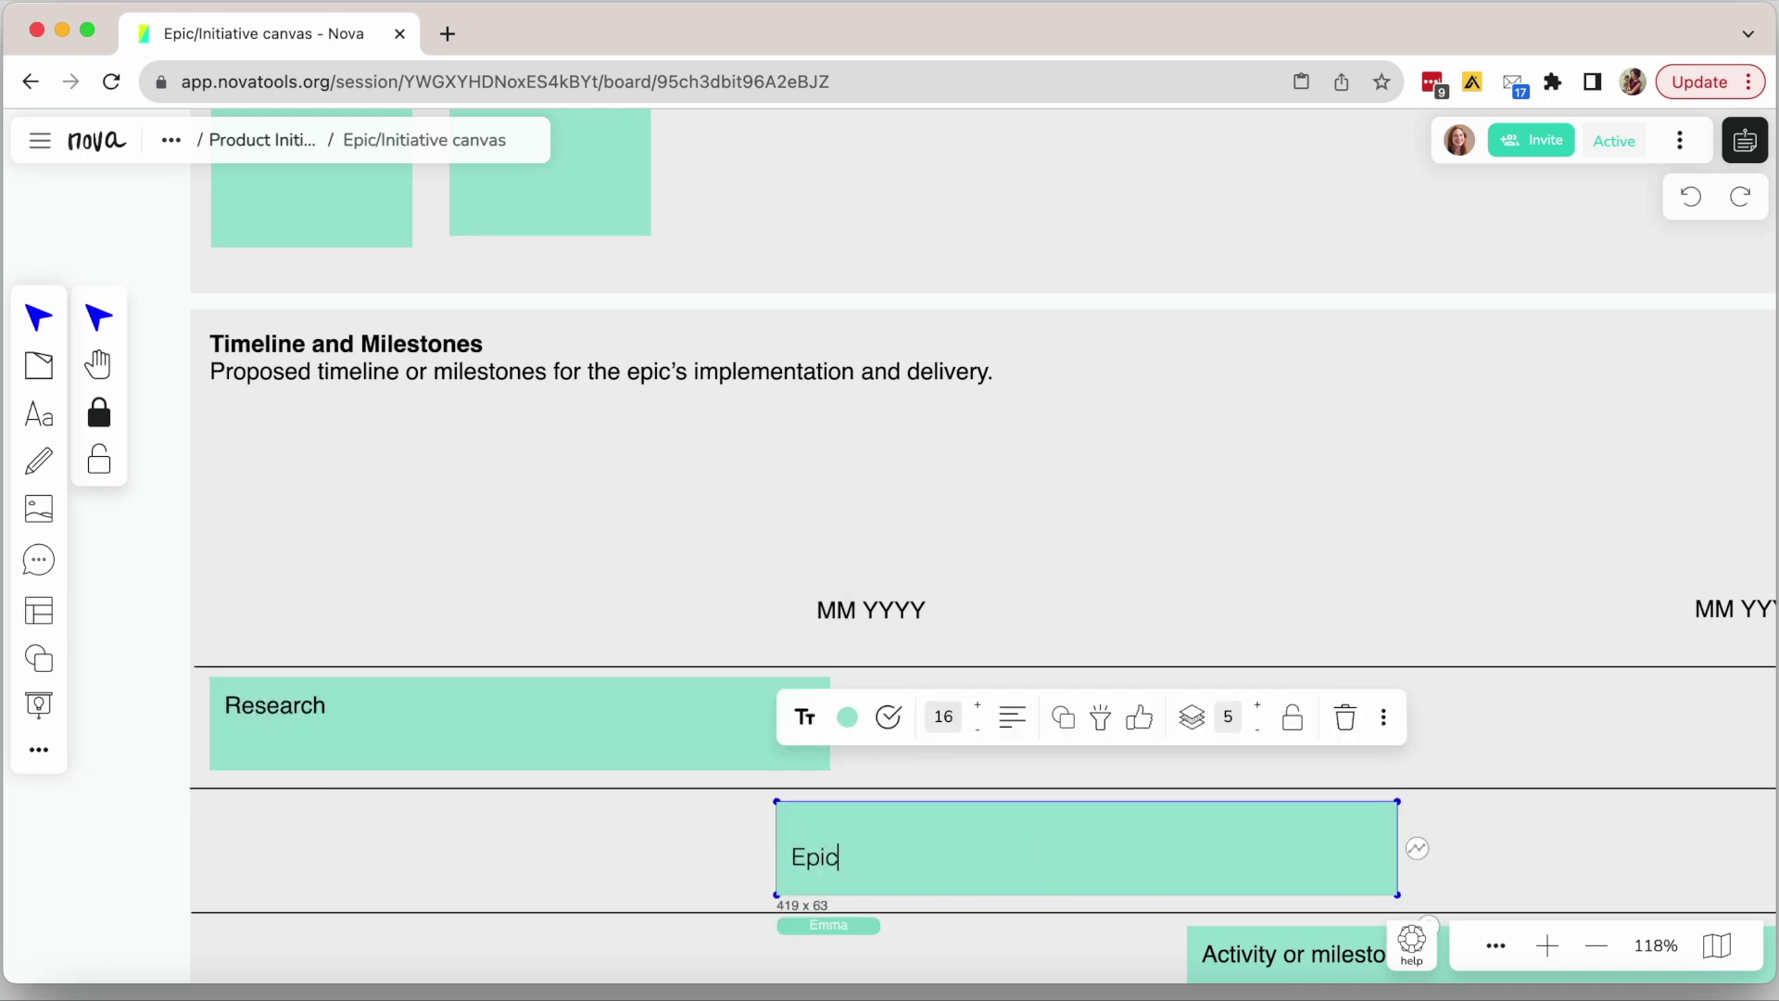
{"action": "type", "text": "- Definition + Requir"}
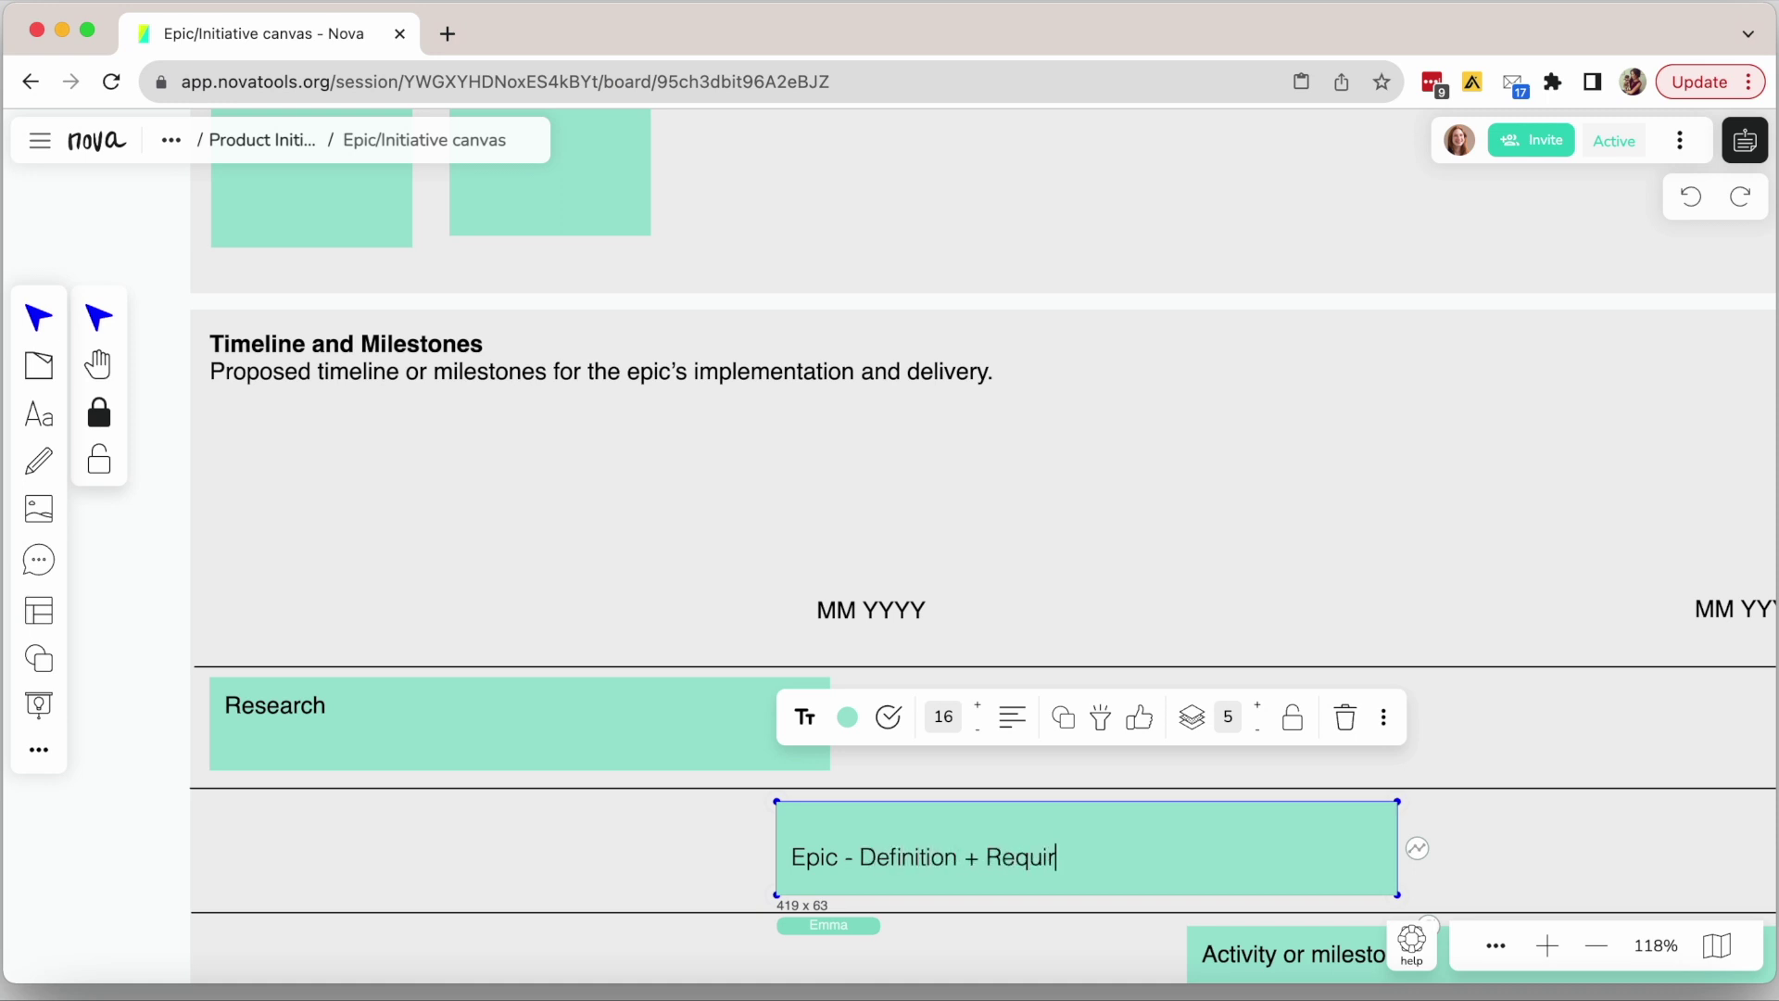
{"action": "type", "text": "ements"}
{"action": "left_click", "coordinate": [548, 504]}
- Replace the 'Activity or milestone' bar's text with 'Design'
{"action": "scroll", "coordinate": [548, 504], "scroll_direction": "down", "scroll_amount": 5}
{"action": "double_click", "coordinate": [1090, 770]}
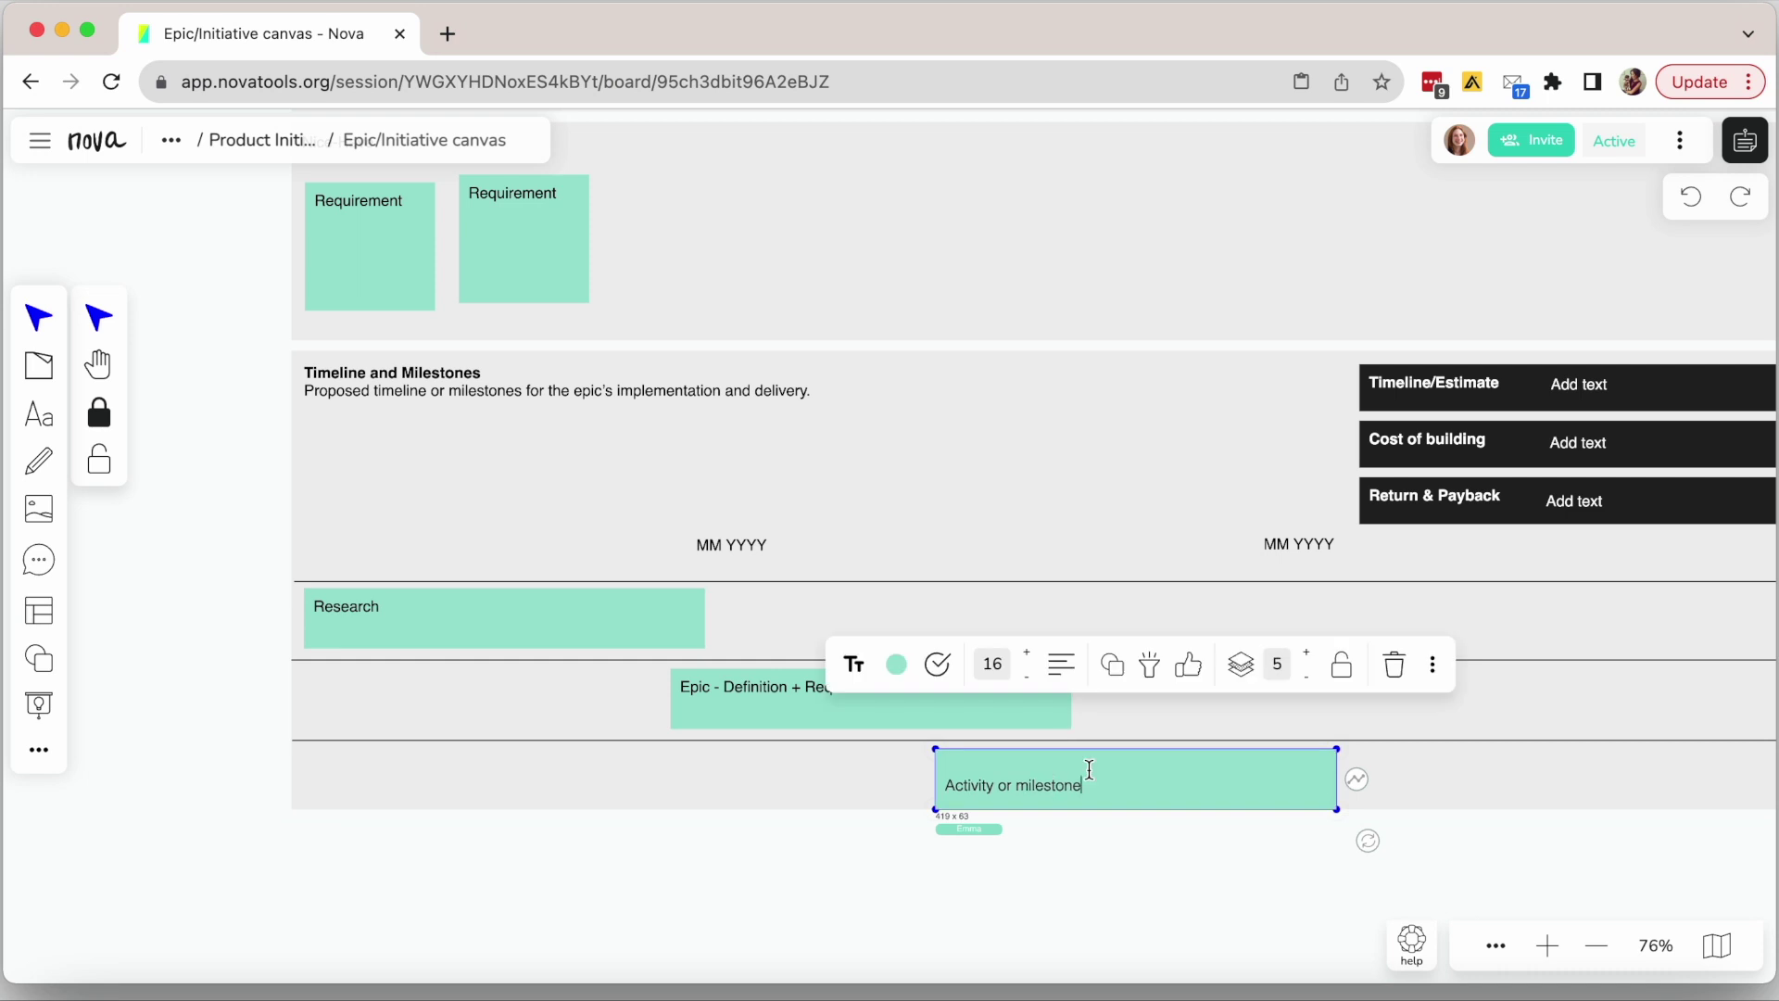
{"action": "key", "text": "ctrl+a"}
{"action": "type", "text": "Design"}
{"action": "left_click", "coordinate": [1137, 781]}
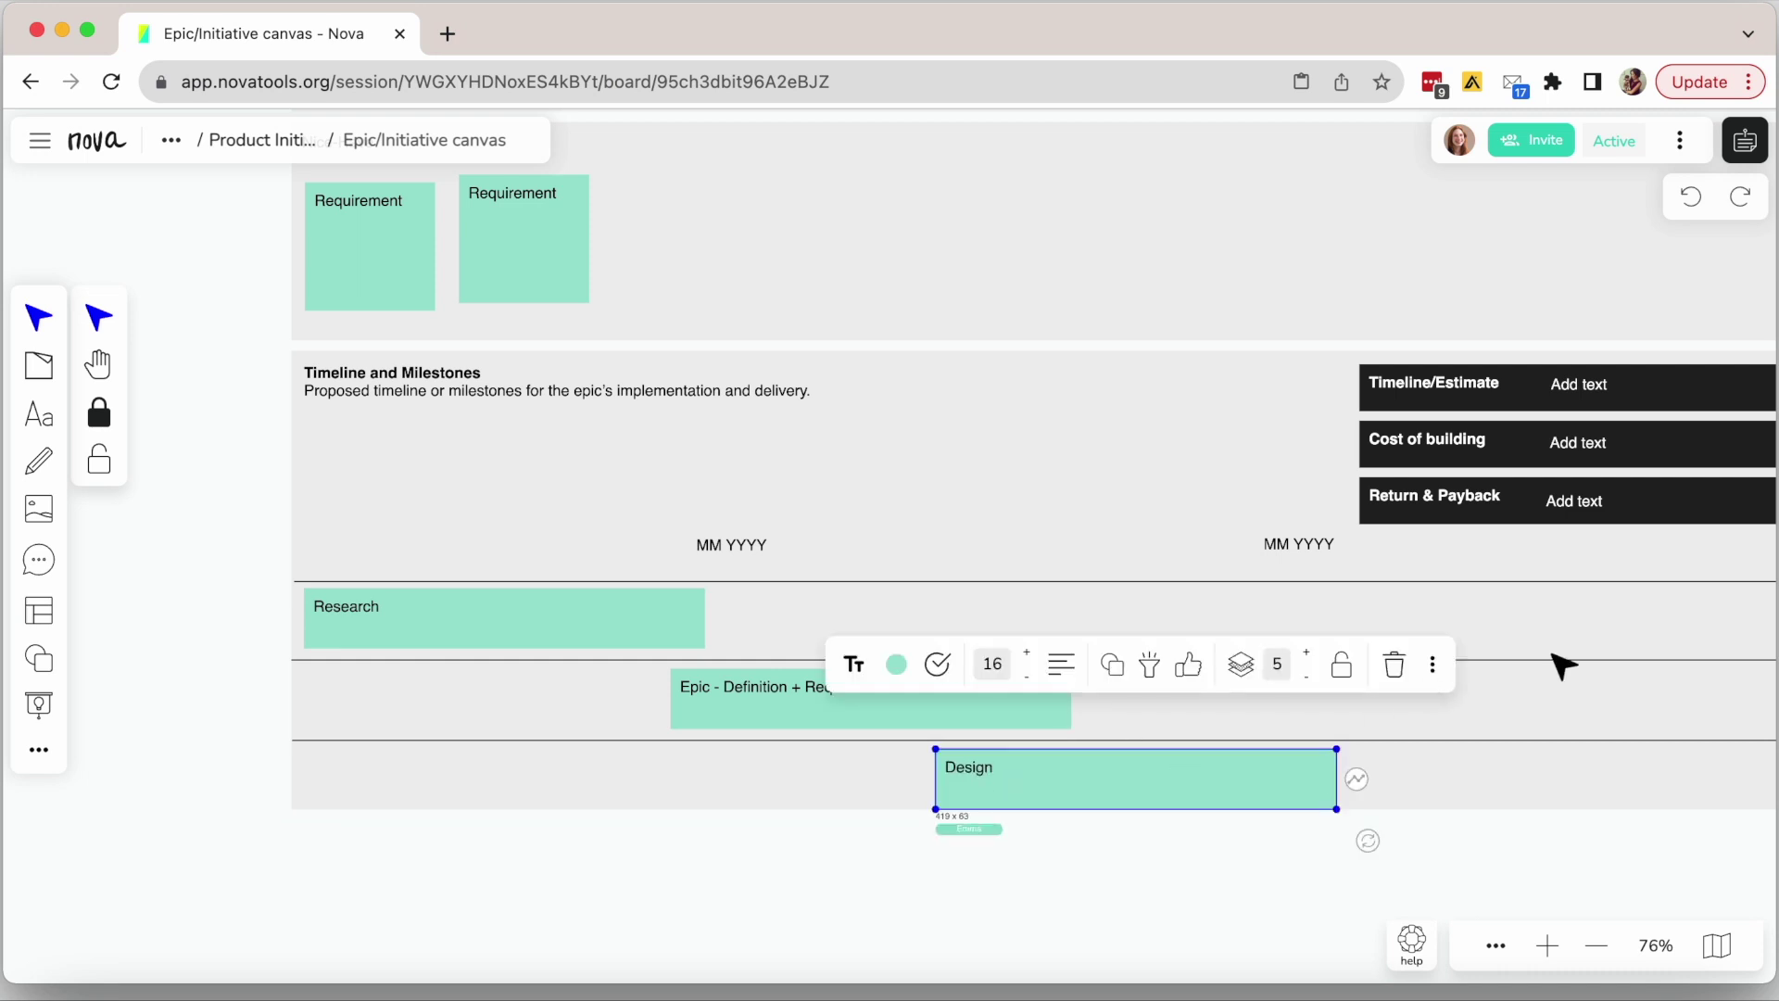
- Duplicate the Design bar and place the copy beside it in the same row
{"action": "key", "text": "ctrl+c"}
{"action": "key", "text": "ctrl+v"}
{"action": "left_click_drag", "start_coordinate": [1637, 714], "coordinate": [1437, 786]}
{"action": "scroll", "coordinate": [1437, 785], "scroll_direction": "down", "scroll_amount": 2}
{"action": "scroll", "coordinate": [1437, 785], "scroll_direction": "right", "scroll_amount": 10}
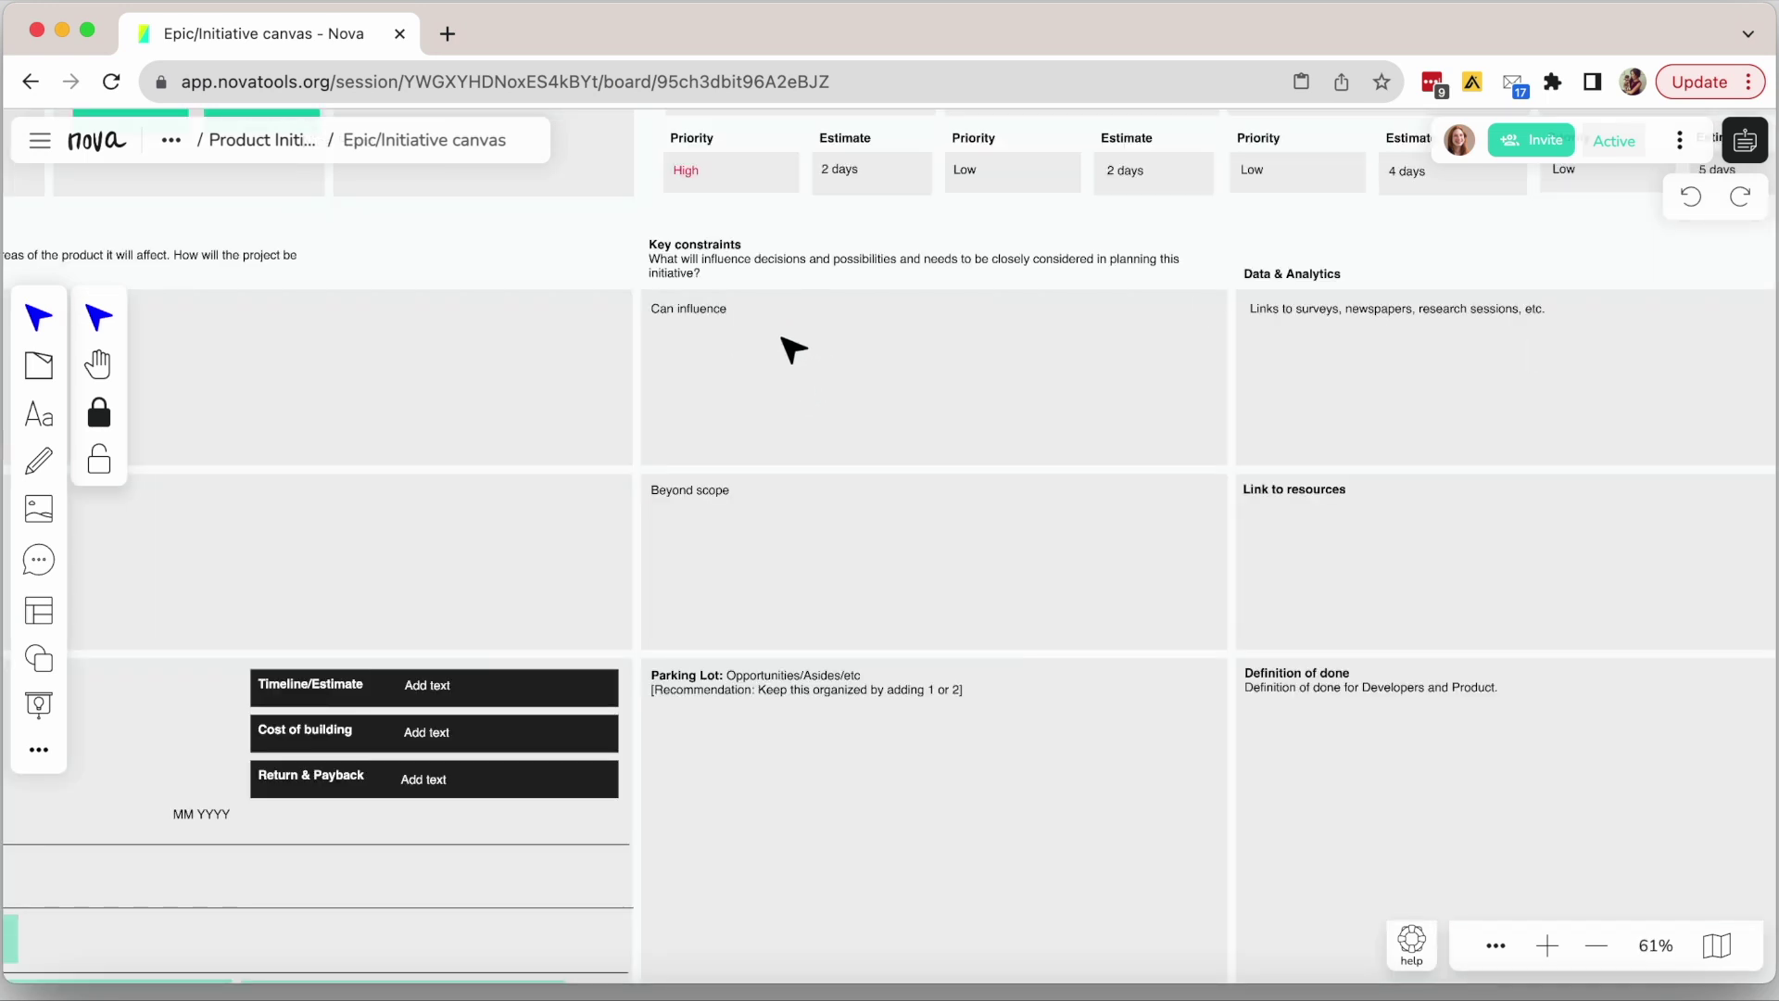
- Add three sticky notes side by side in Can influence, coloured teal, red and yellow
{"action": "left_click", "coordinate": [38, 365]}
{"action": "left_click", "coordinate": [683, 370]}
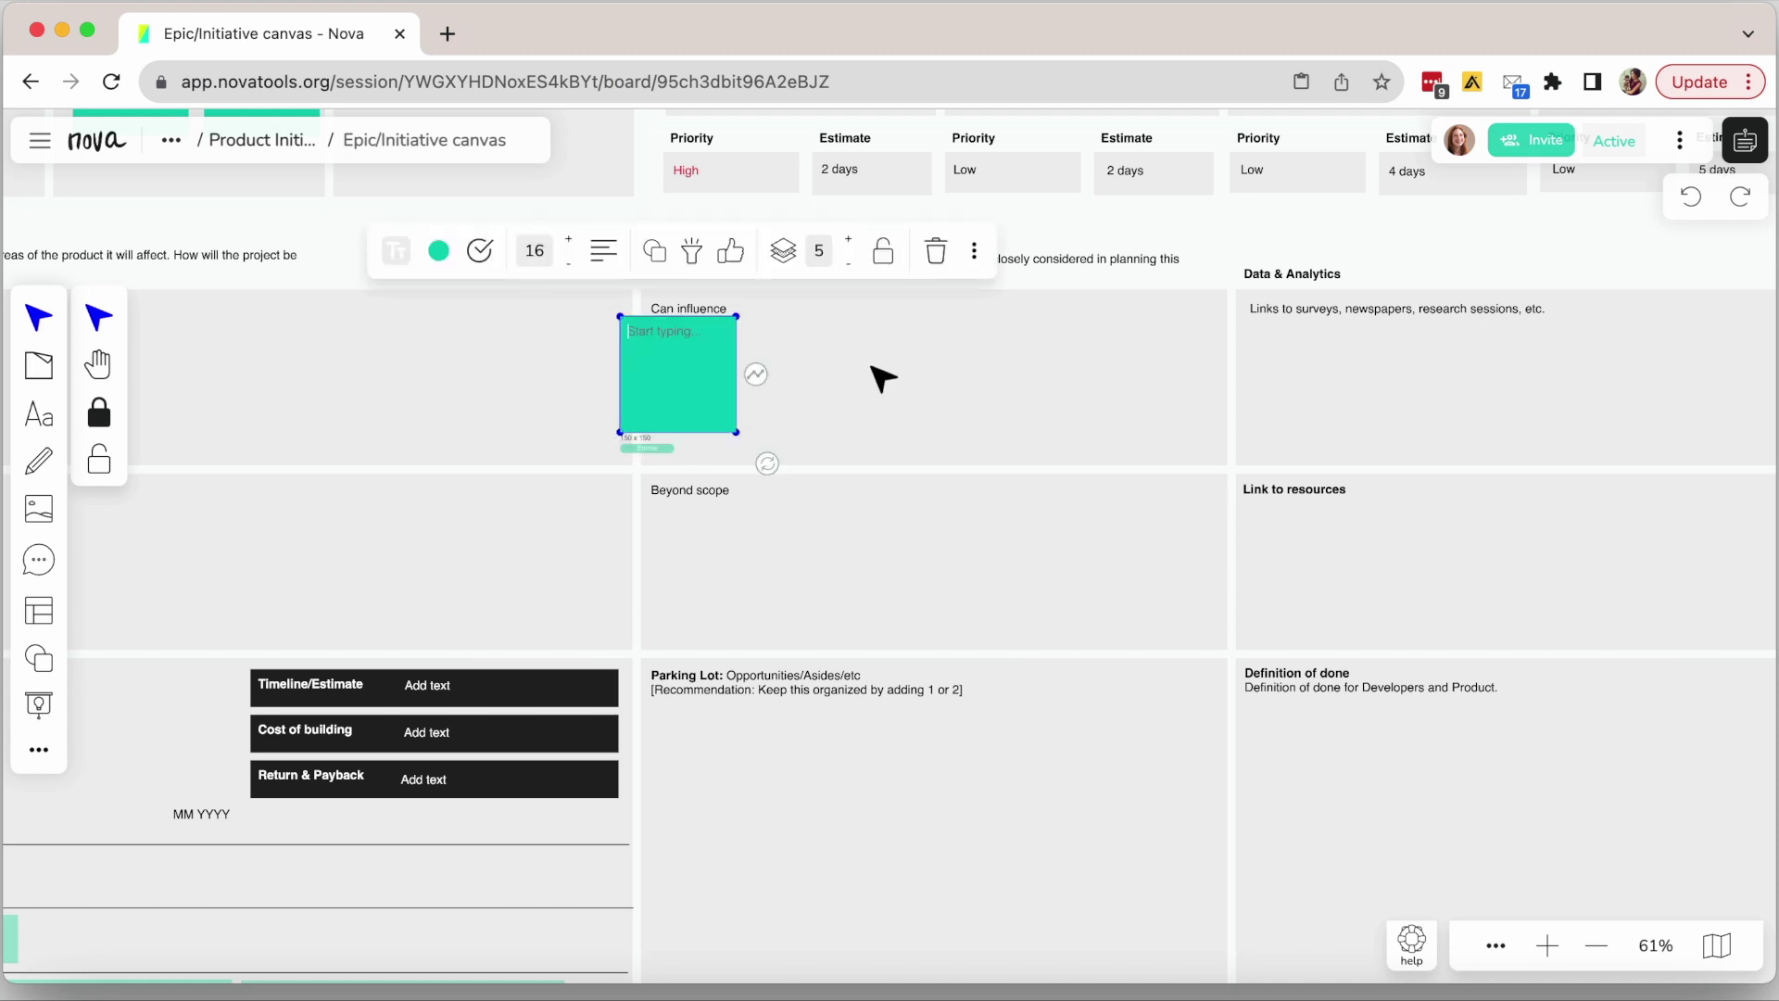
{"action": "left_click", "coordinate": [826, 377]}
{"action": "left_click", "coordinate": [823, 374]}
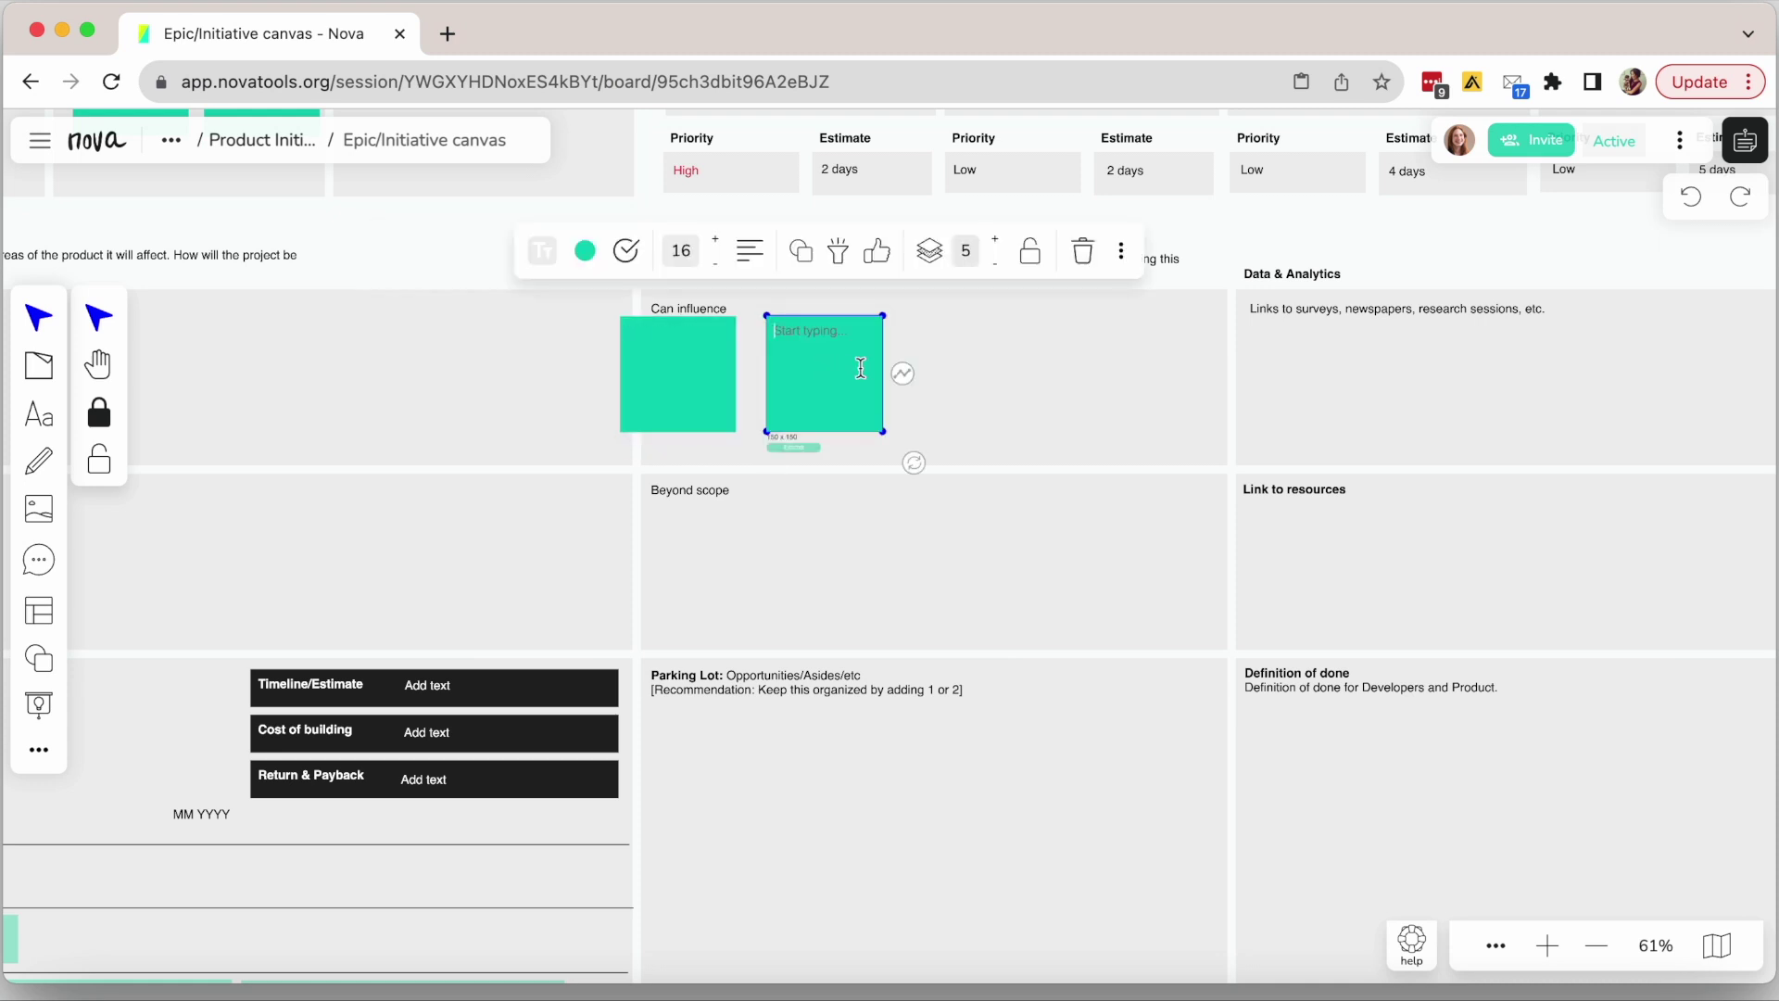
{"action": "left_click", "coordinate": [585, 250]}
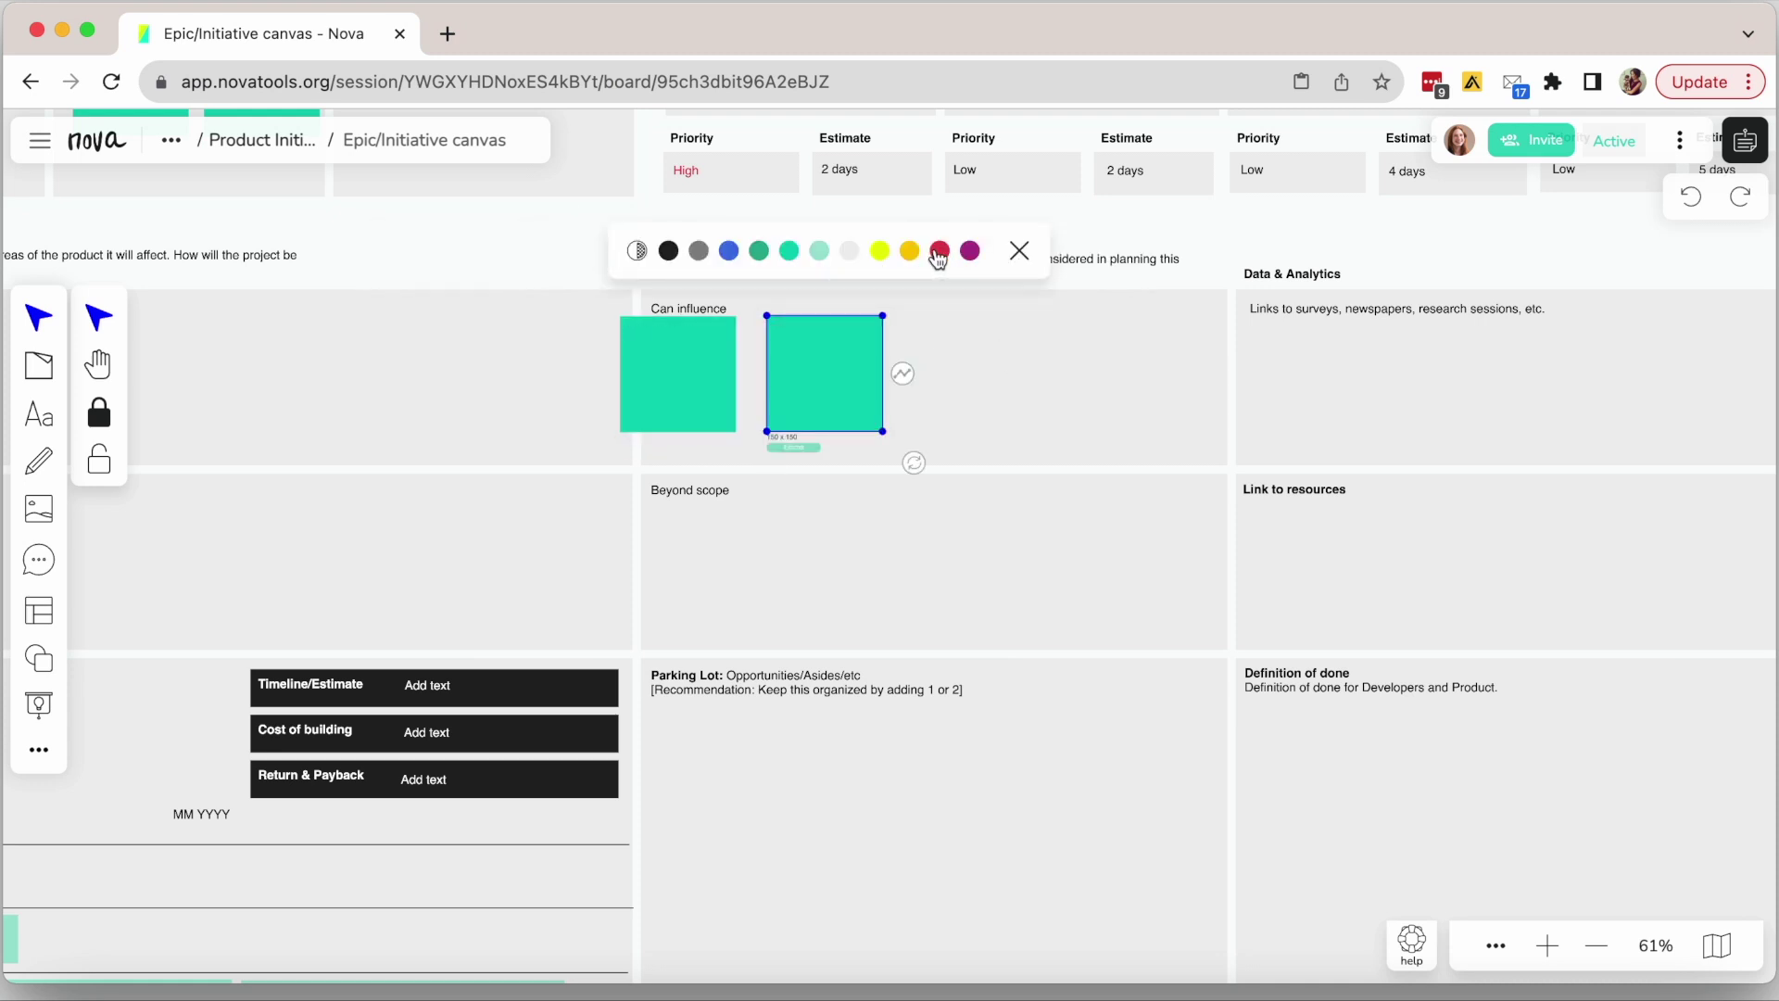
{"action": "left_click", "coordinate": [938, 251]}
{"action": "left_click", "coordinate": [973, 401]}
{"action": "left_click", "coordinate": [961, 393]}
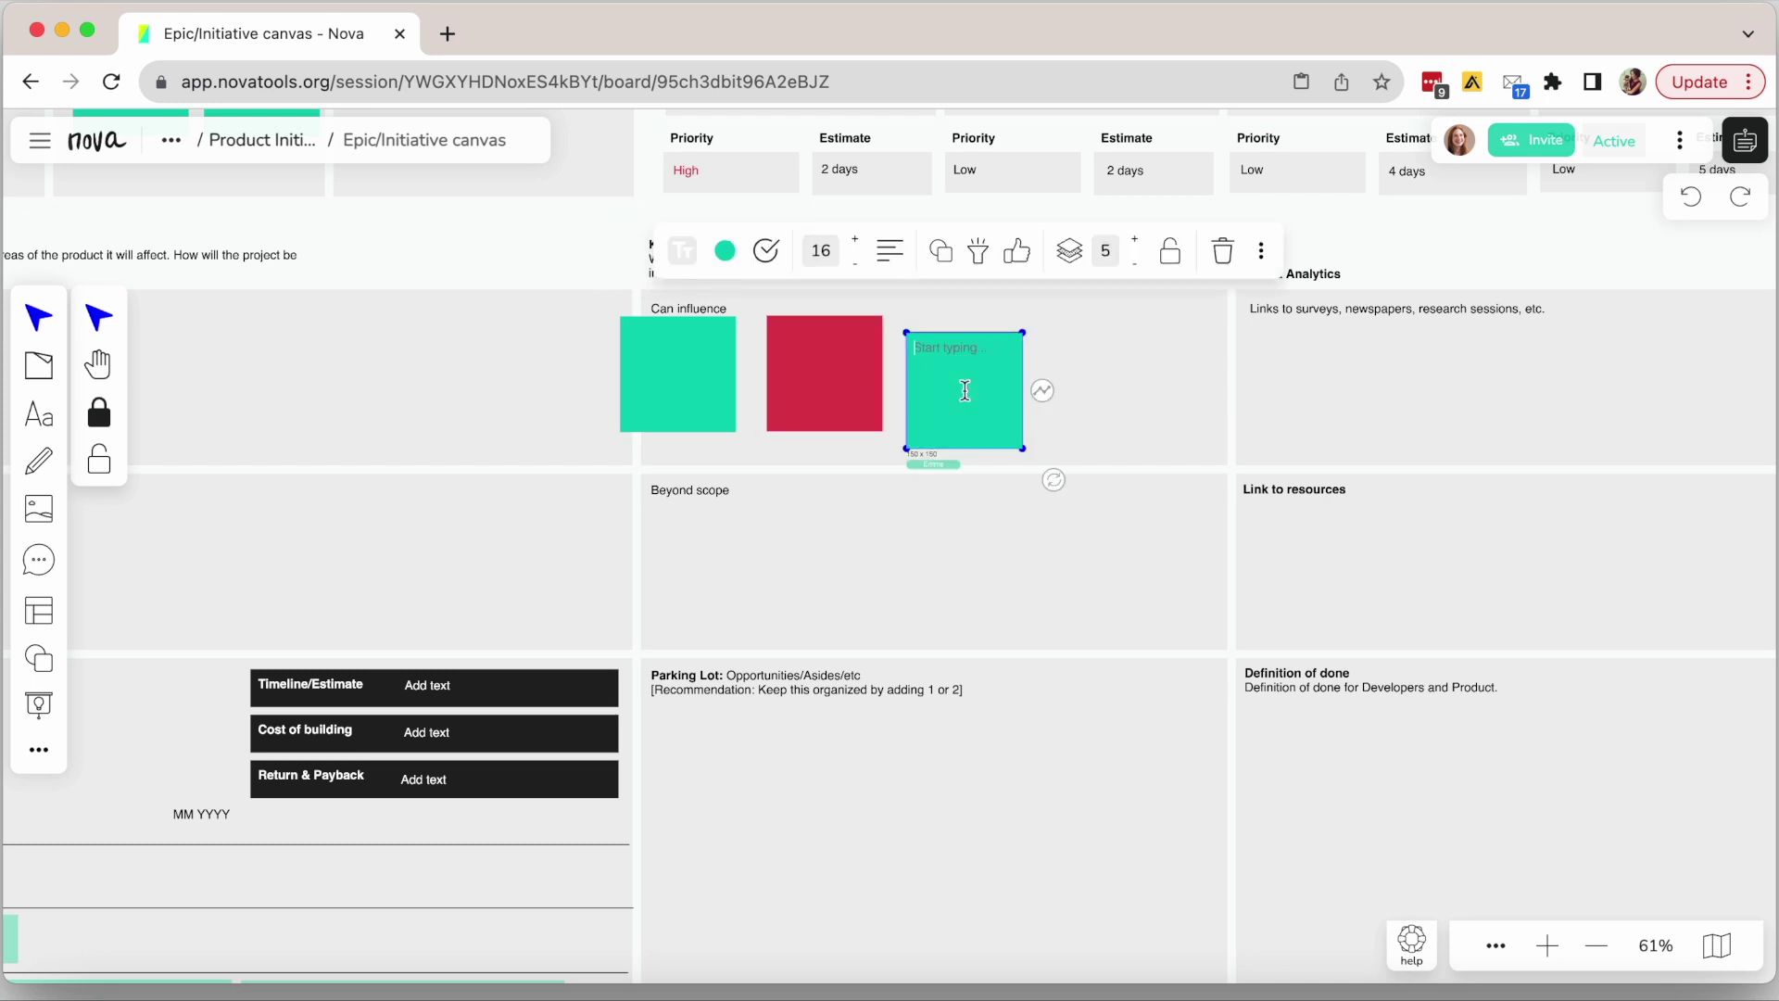
{"action": "left_click", "coordinate": [725, 250]}
{"action": "left_click", "coordinate": [1046, 256]}
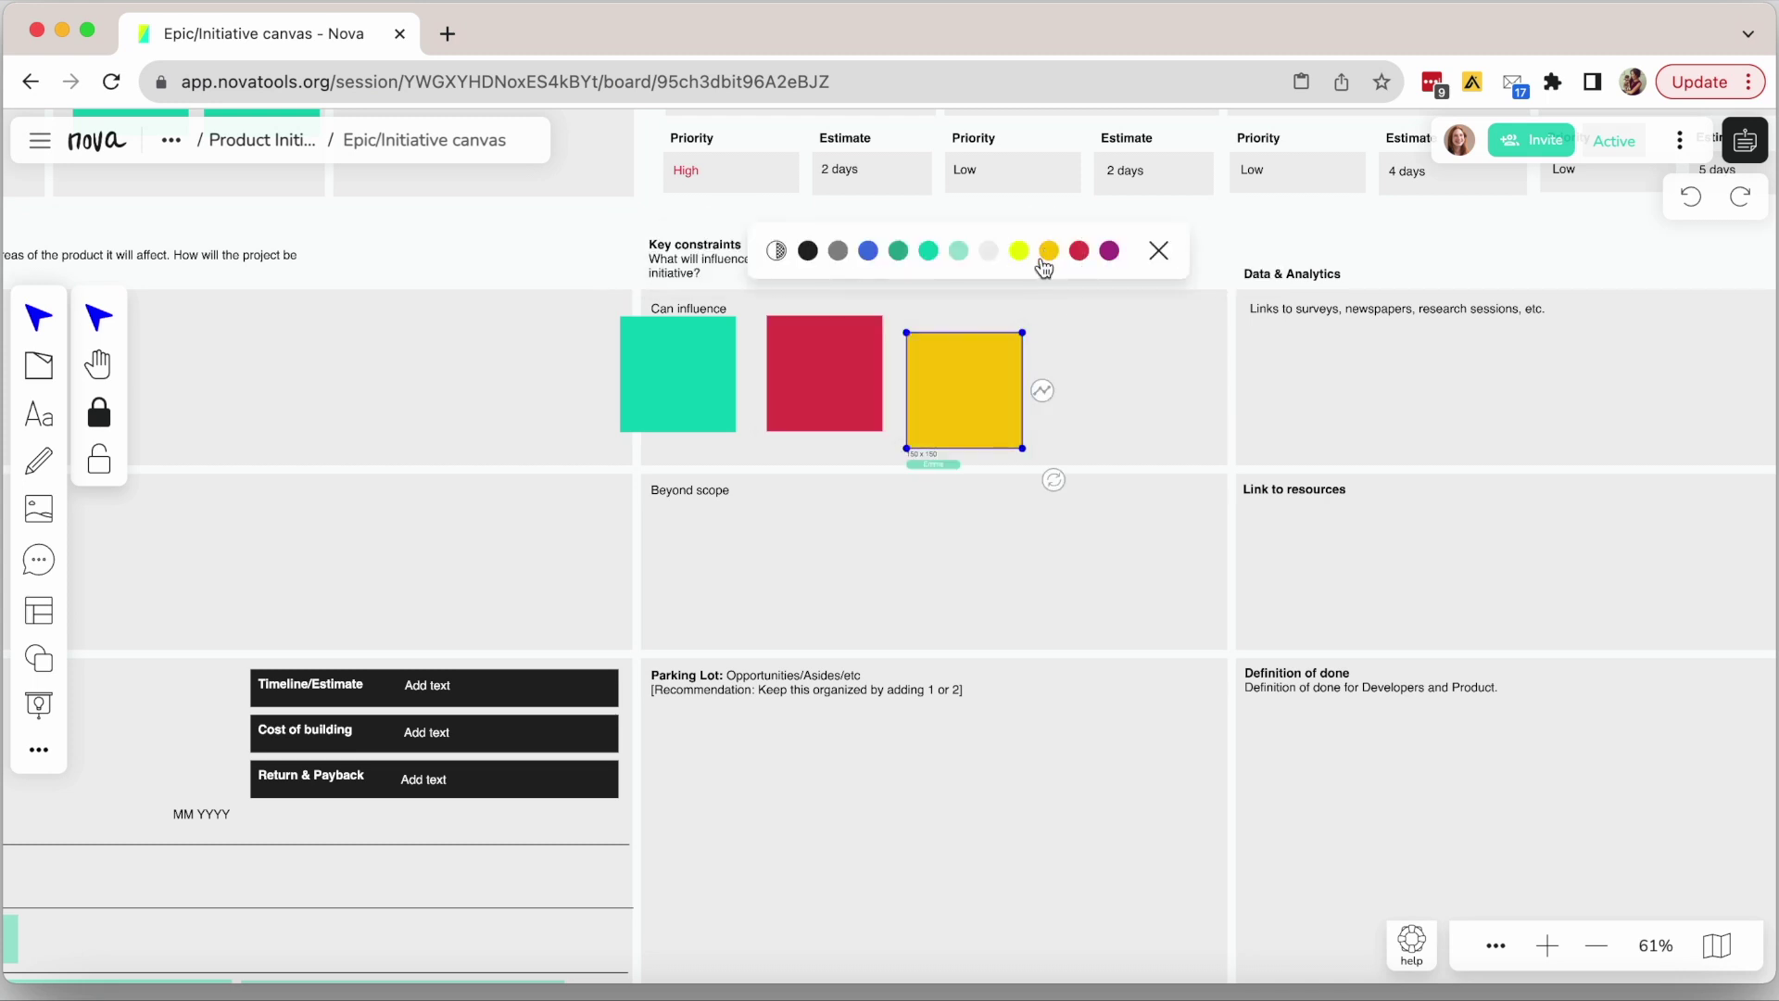
{"action": "left_click", "coordinate": [718, 561]}
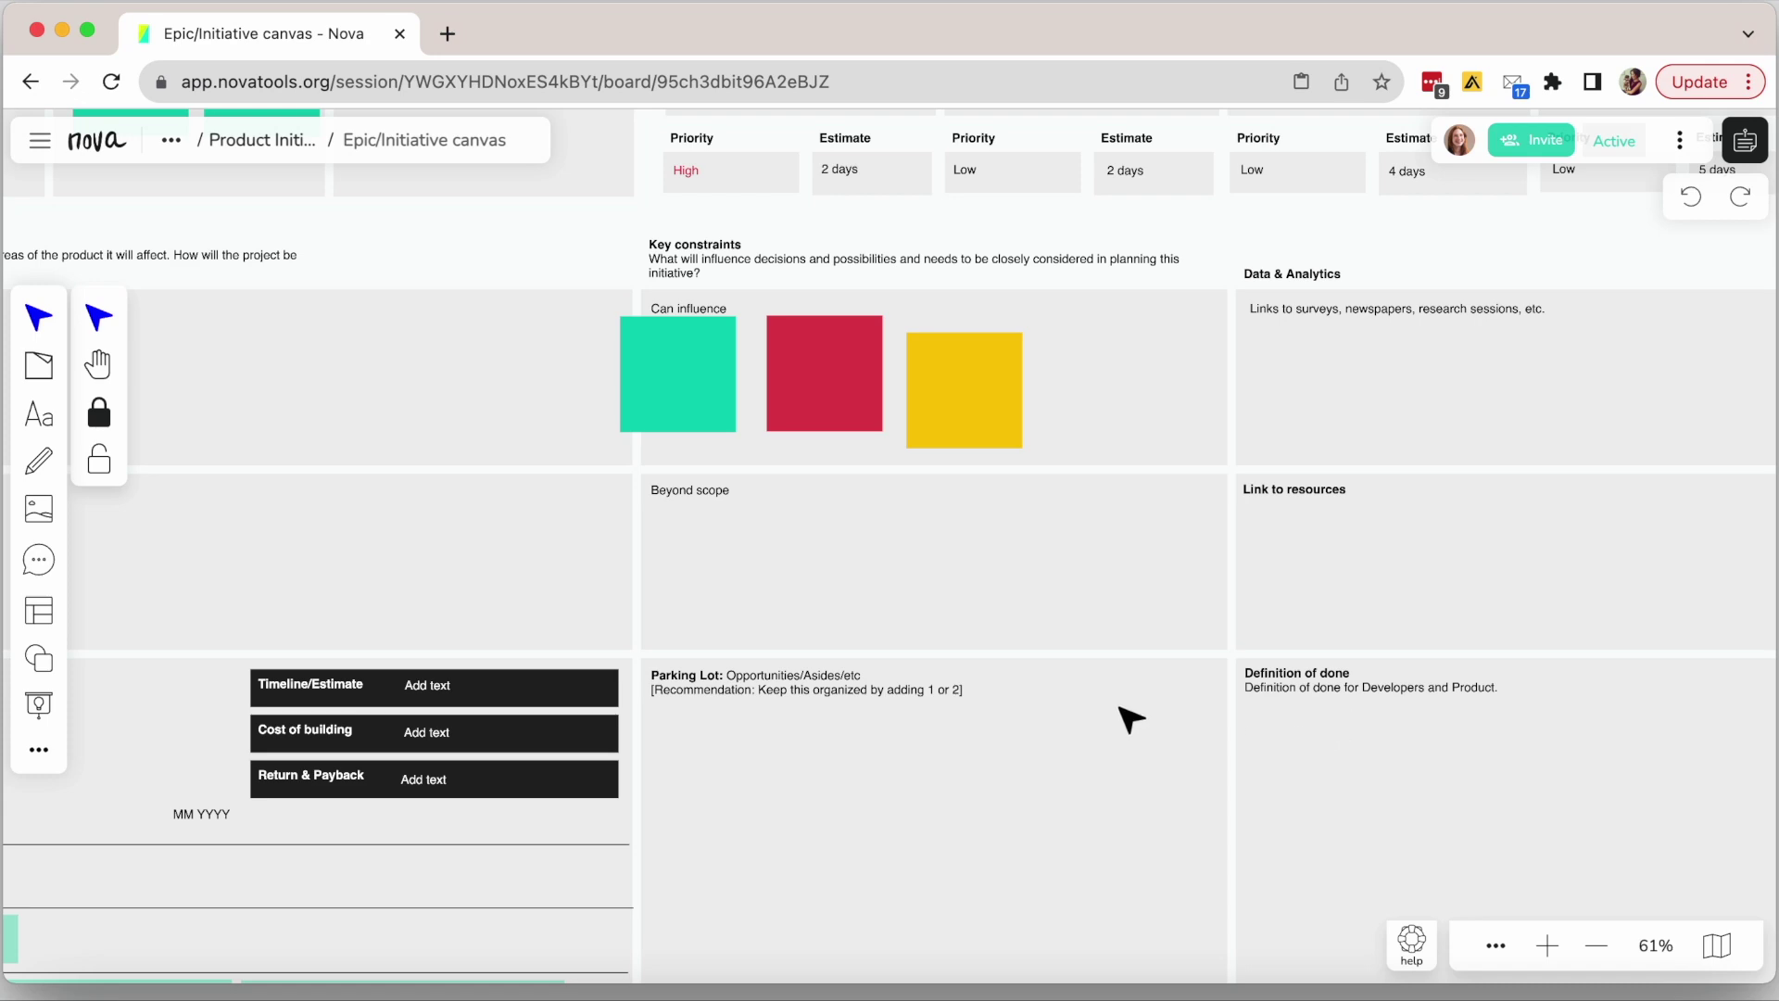
- Zoom out until the entire Initiative Canvas is visible
{"action": "scroll", "coordinate": [1029, 679], "scroll_direction": "down", "scroll_amount": 5}
{"action": "scroll", "coordinate": [1029, 679], "scroll_direction": "down", "scroll_amount": 5}
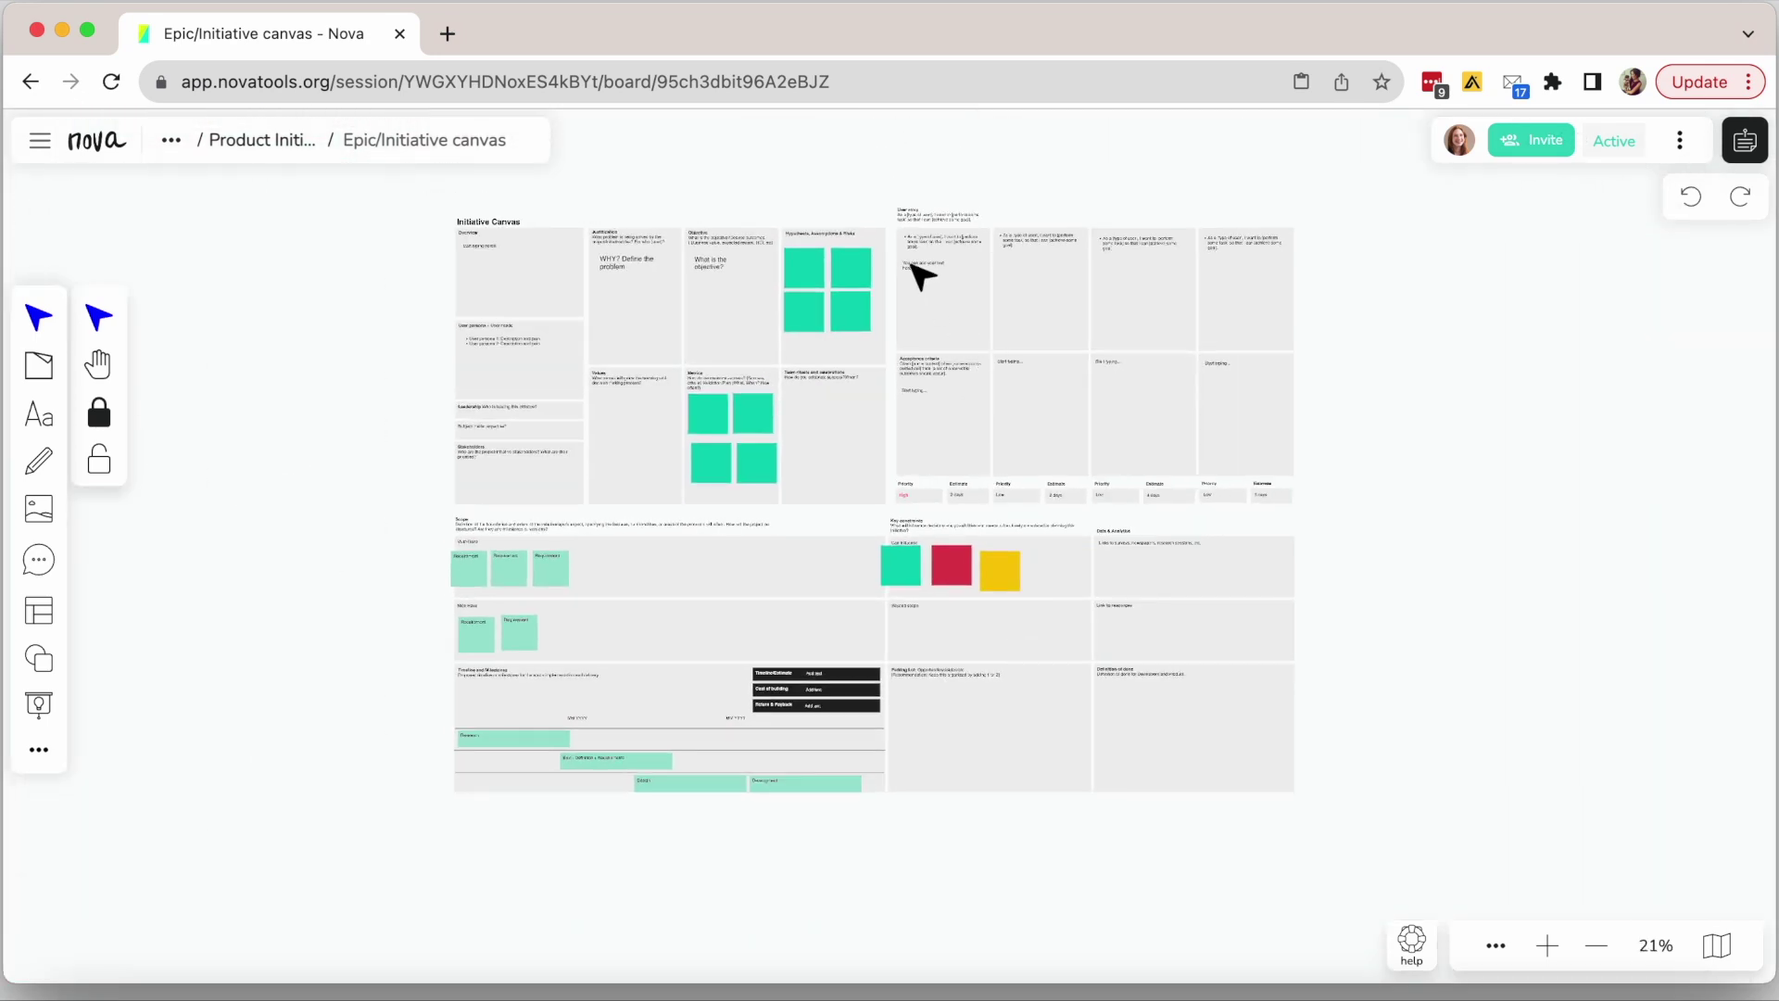
{"action": "scroll", "coordinate": [920, 275], "scroll_direction": "up", "scroll_amount": 3}
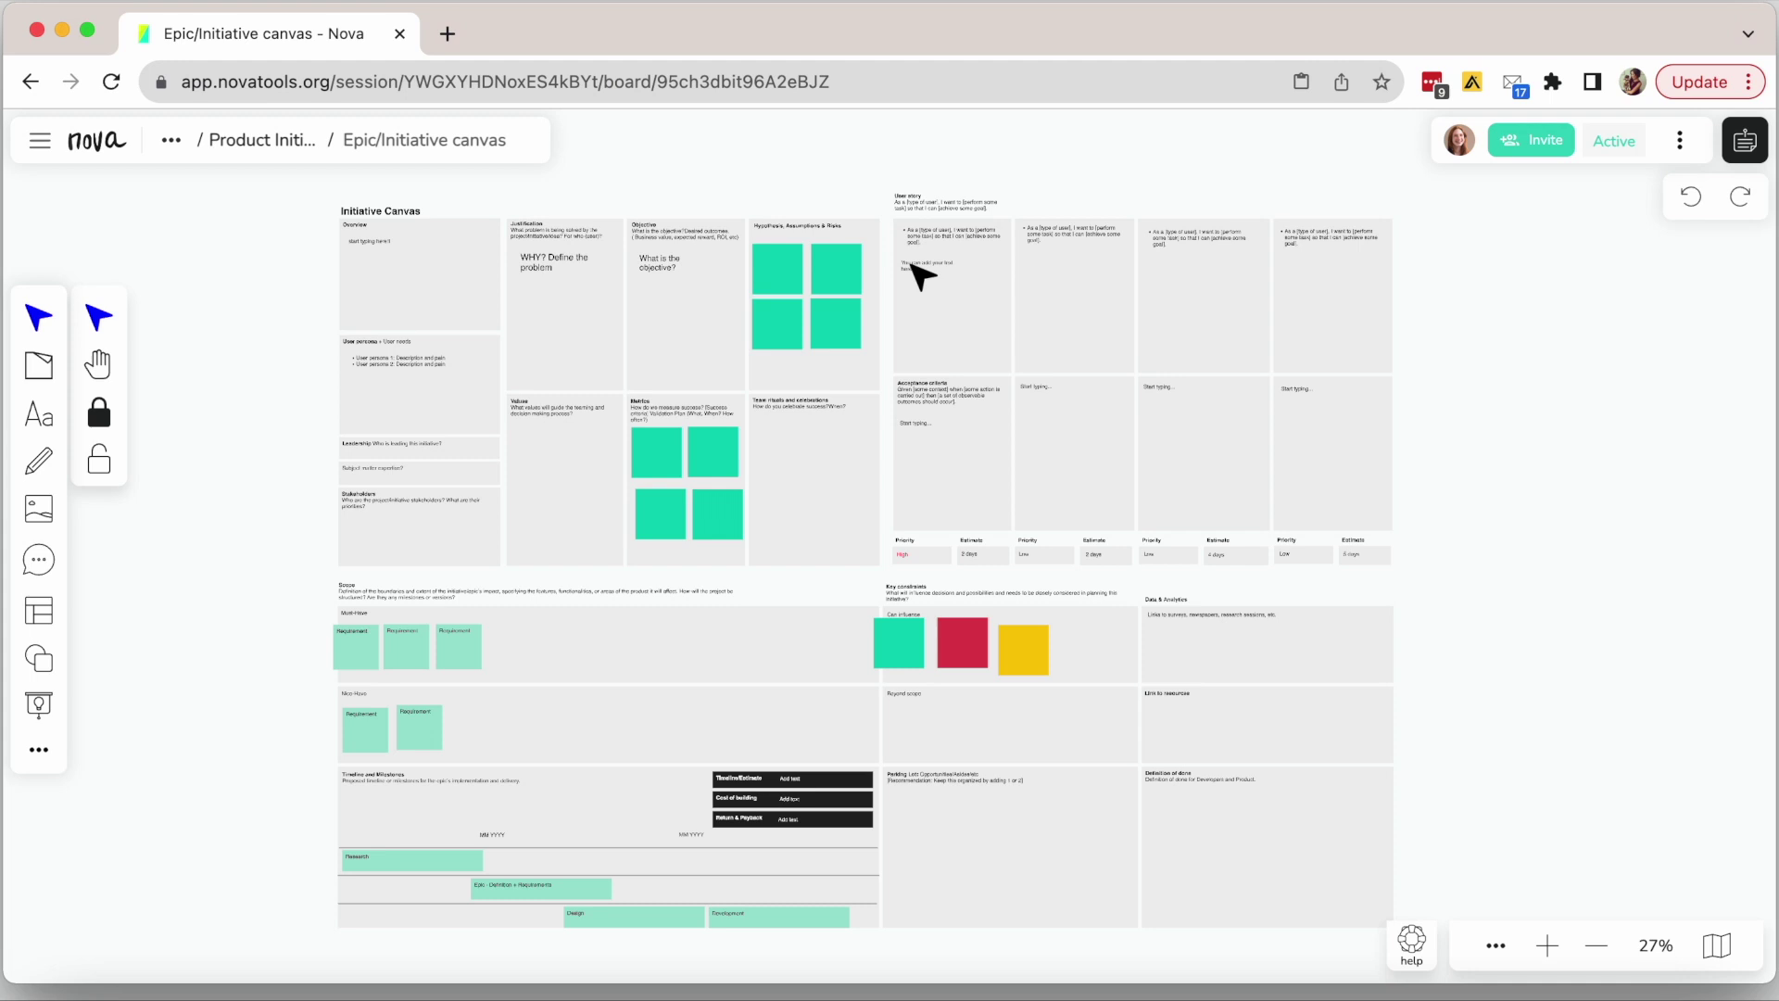
- In the Steps & Resources guide, mark the Values + Team rituals and Metrics steps complete
{"action": "left_click", "coordinate": [1745, 140]}
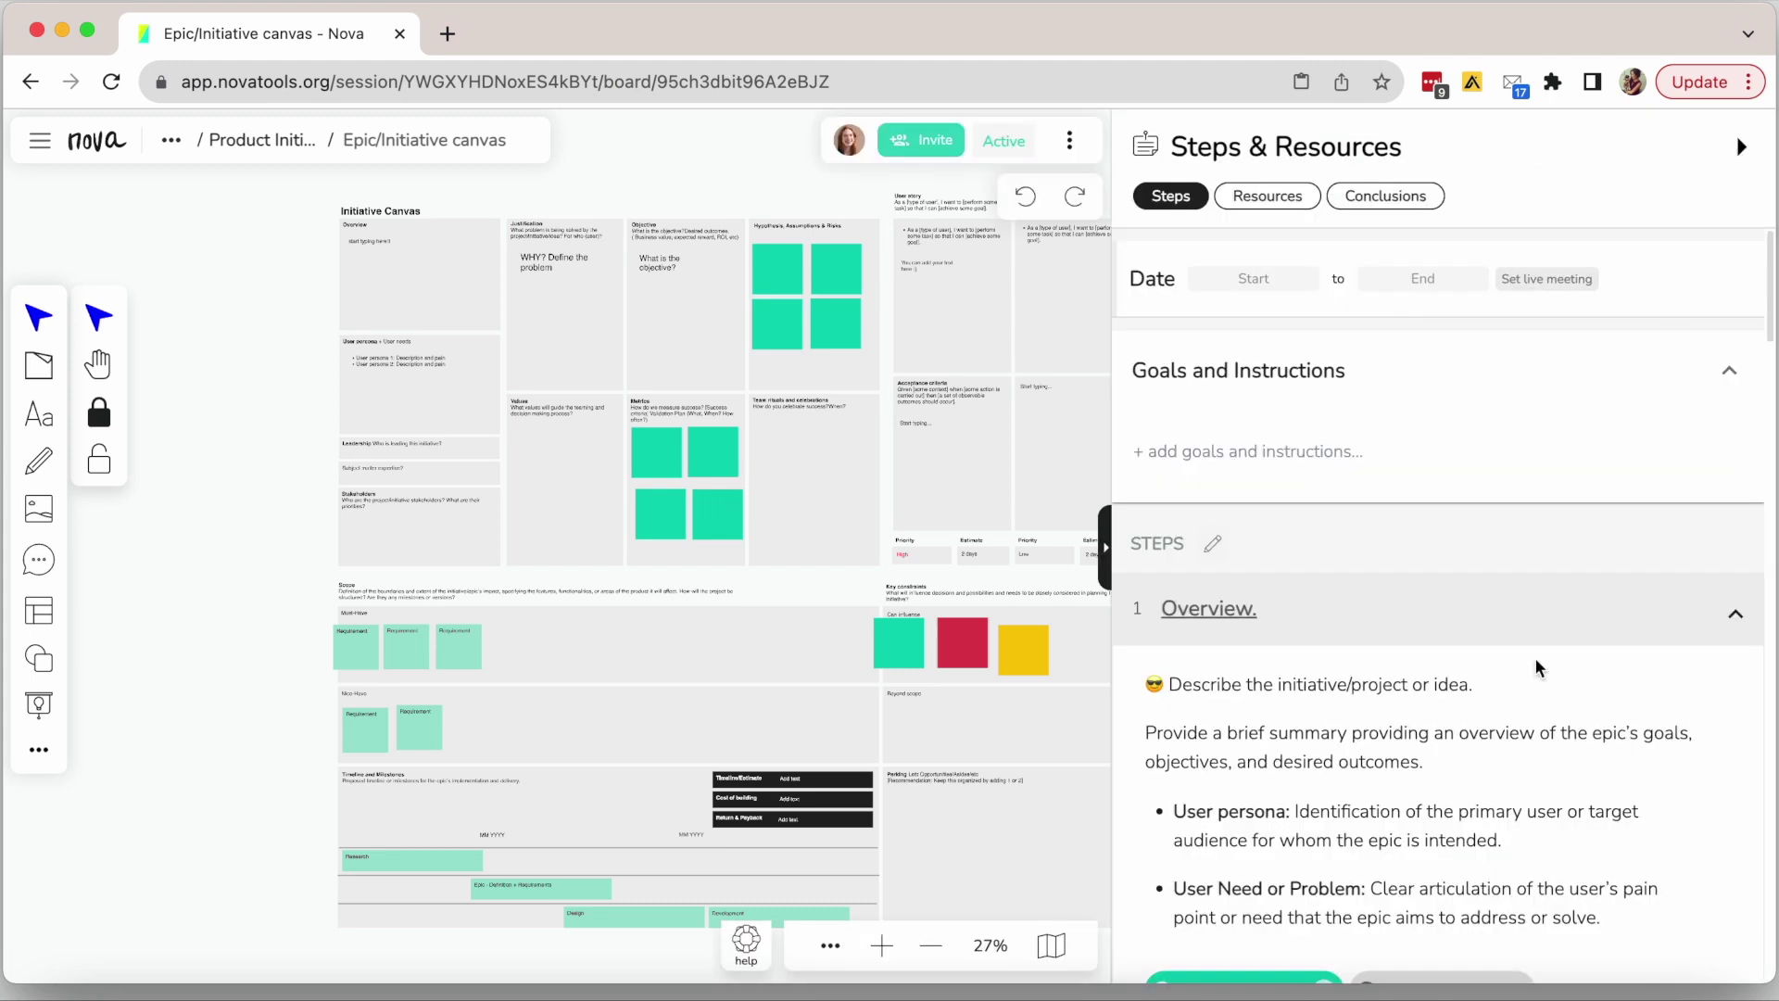
{"action": "scroll", "coordinate": [1534, 658], "scroll_direction": "down", "scroll_amount": 5}
{"action": "scroll", "coordinate": [1535, 658], "scroll_direction": "down", "scroll_amount": 15}
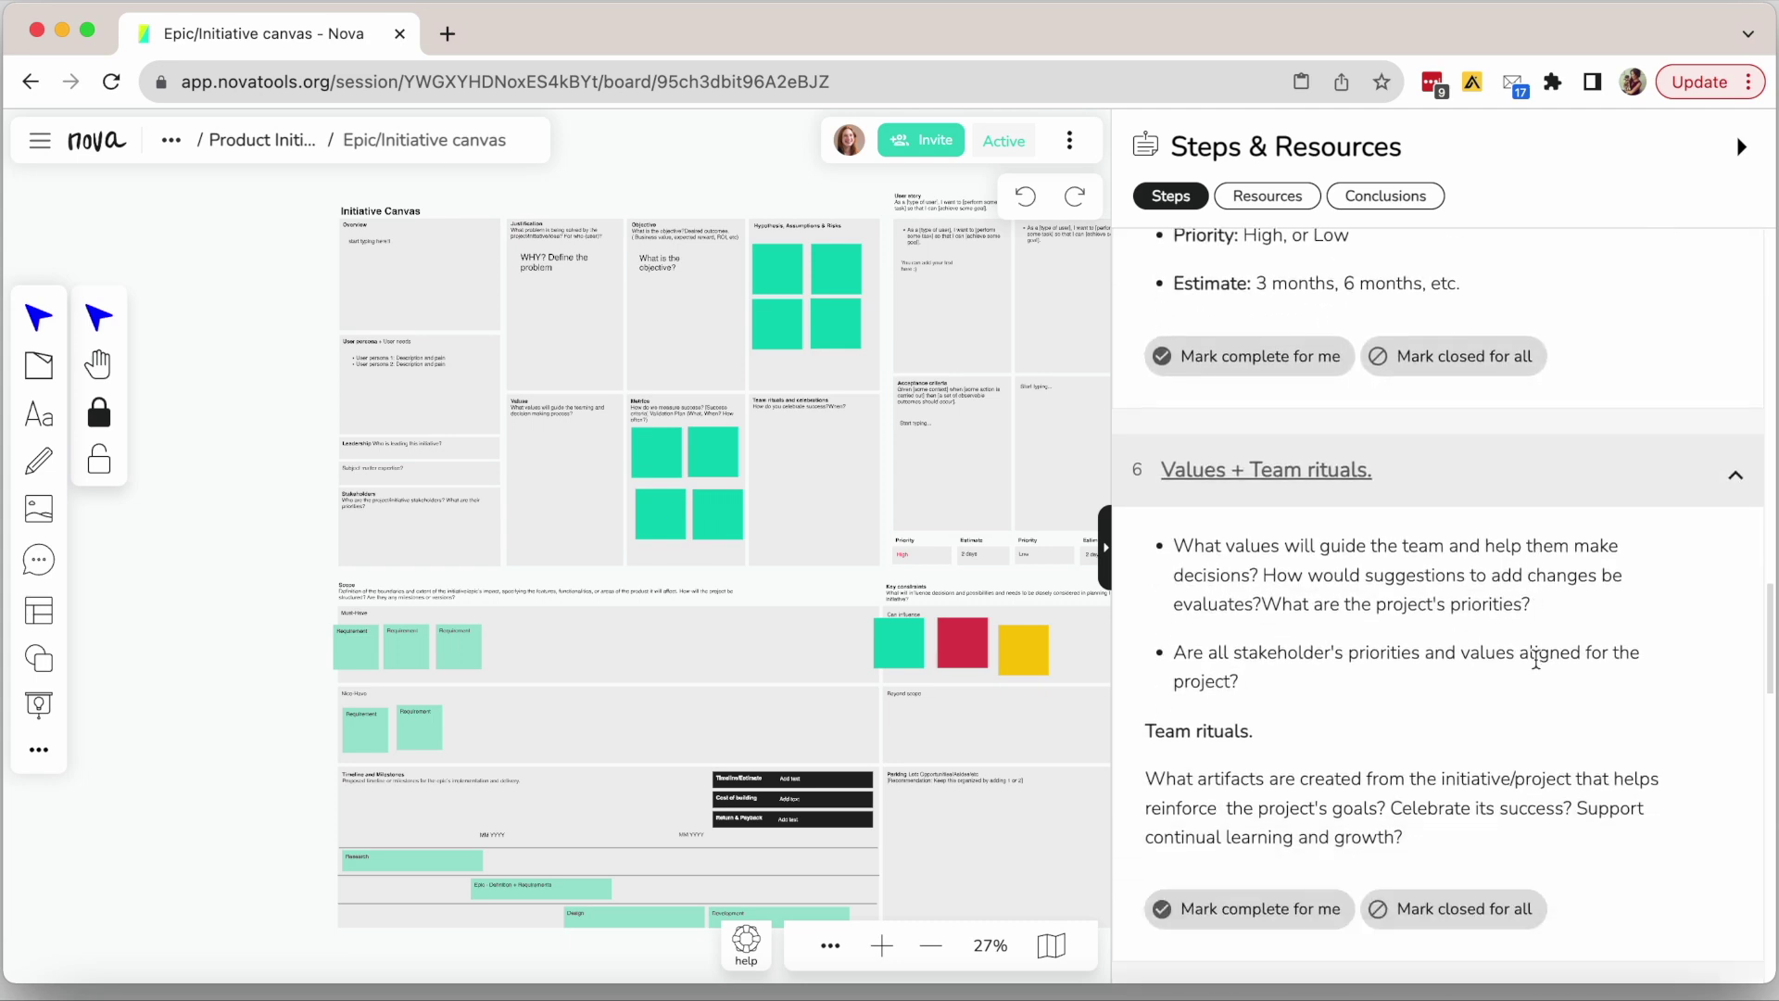
{"action": "scroll", "coordinate": [1534, 658], "scroll_direction": "down", "scroll_amount": 1}
{"action": "scroll", "coordinate": [1535, 658], "scroll_direction": "up", "scroll_amount": 7}
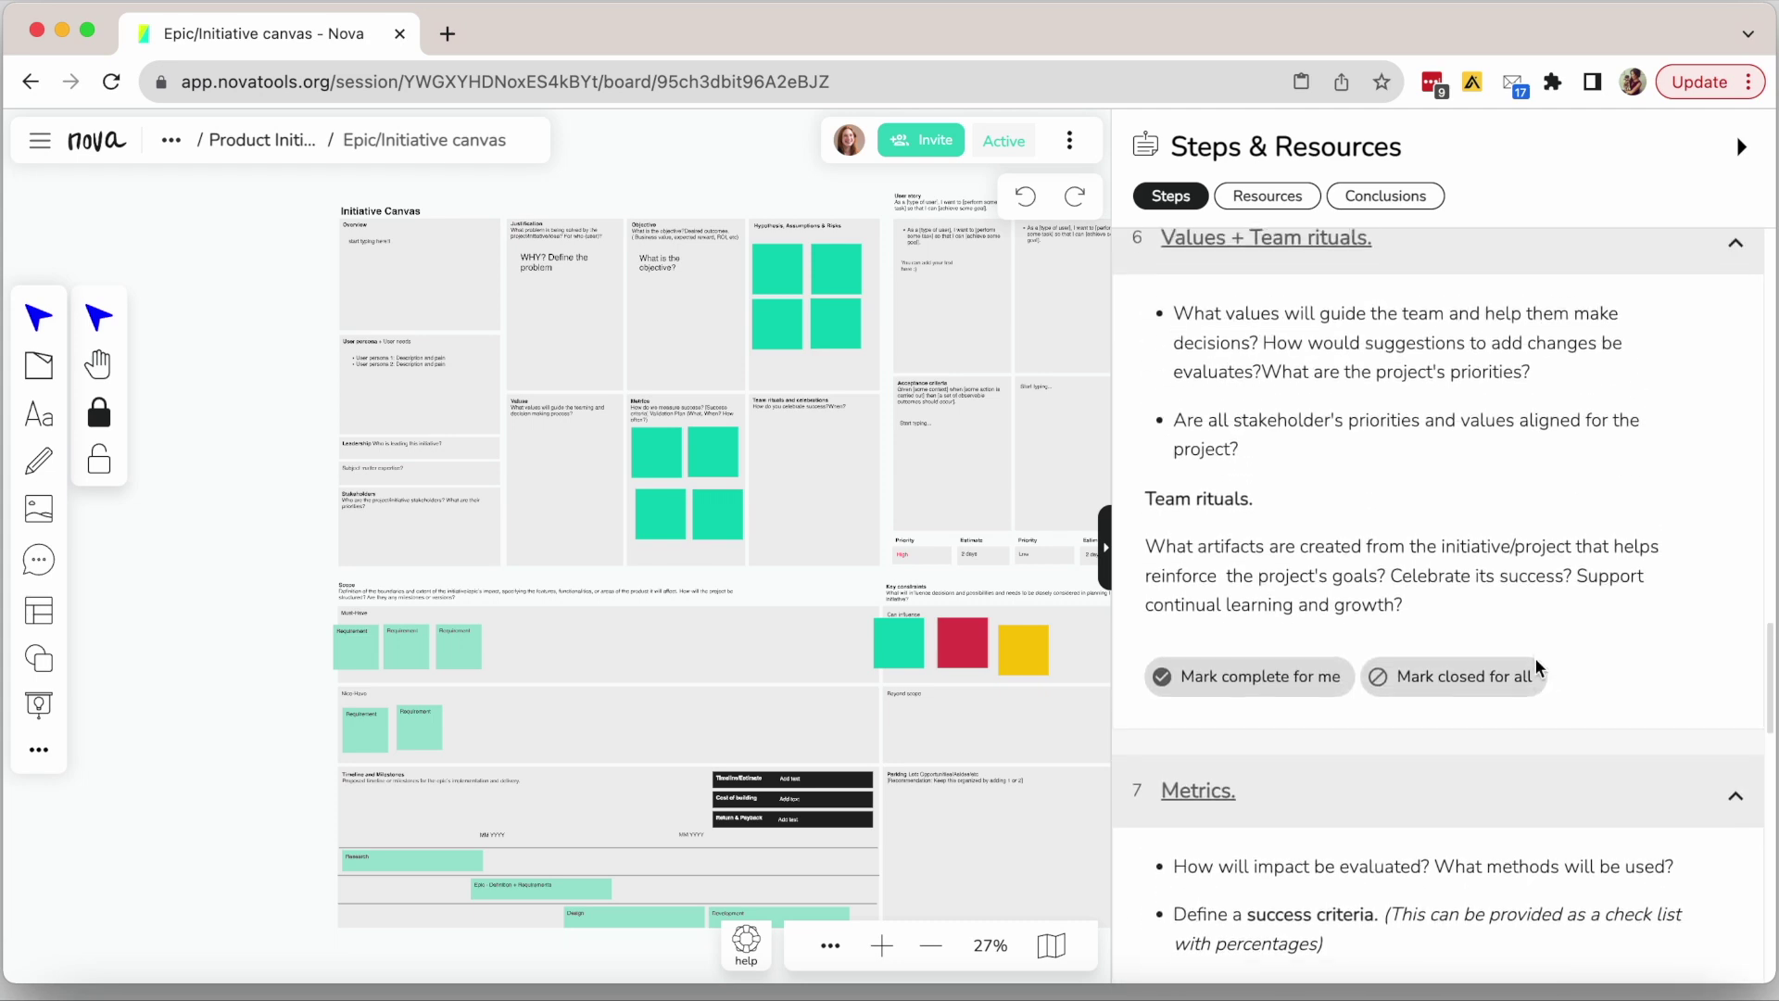
{"action": "scroll", "coordinate": [1534, 658], "scroll_direction": "up", "scroll_amount": 1}
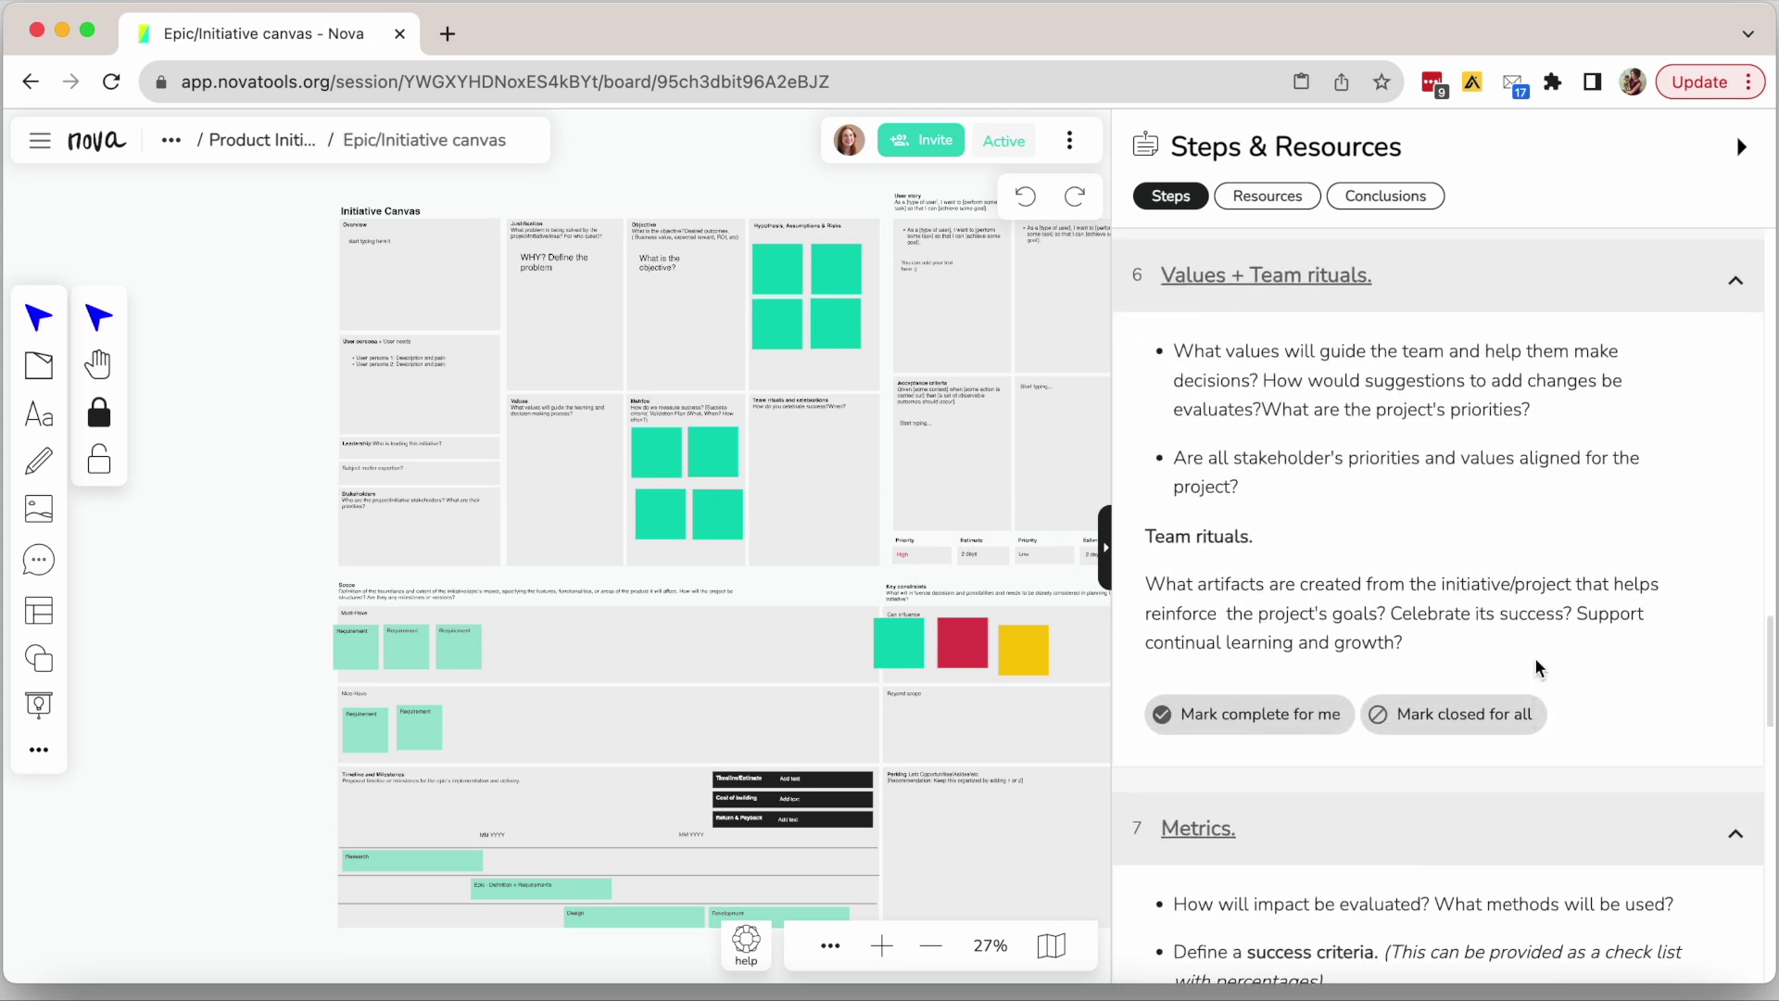
{"action": "scroll", "coordinate": [1535, 666], "scroll_direction": "down", "scroll_amount": 1}
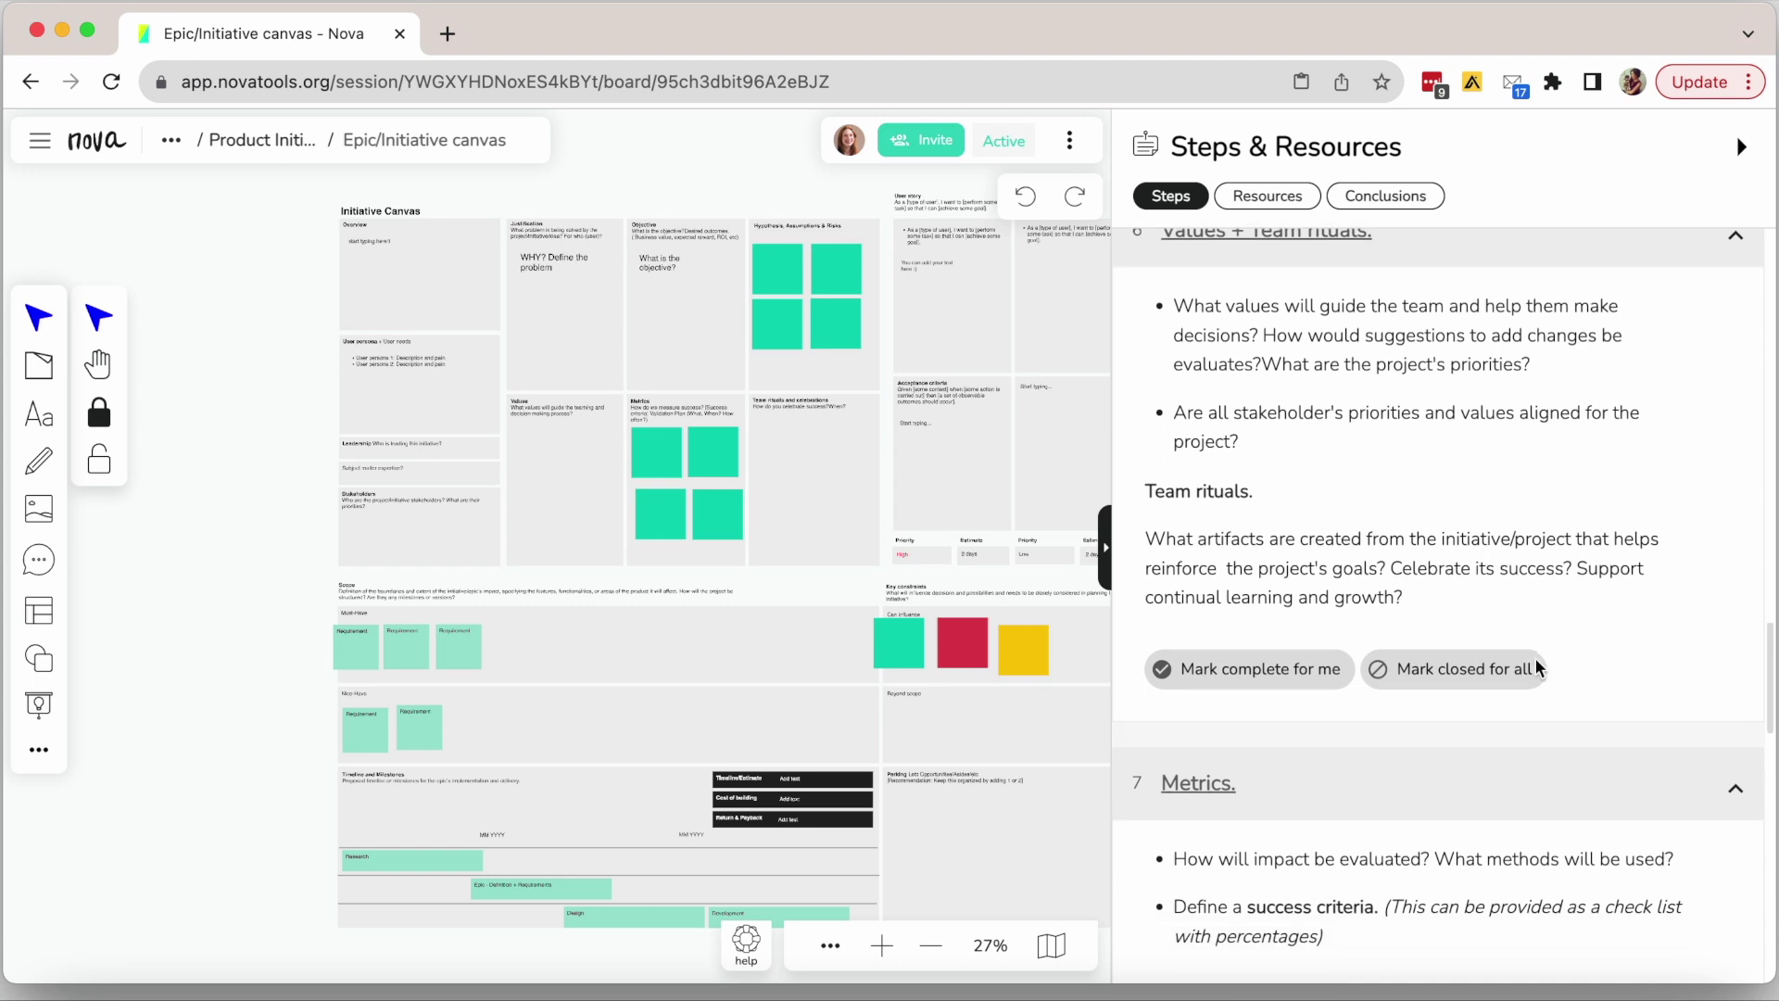
{"action": "left_click", "coordinate": [1290, 665]}
{"action": "scroll", "coordinate": [1290, 666], "scroll_direction": "down", "scroll_amount": 7}
{"action": "left_click", "coordinate": [1281, 686]}
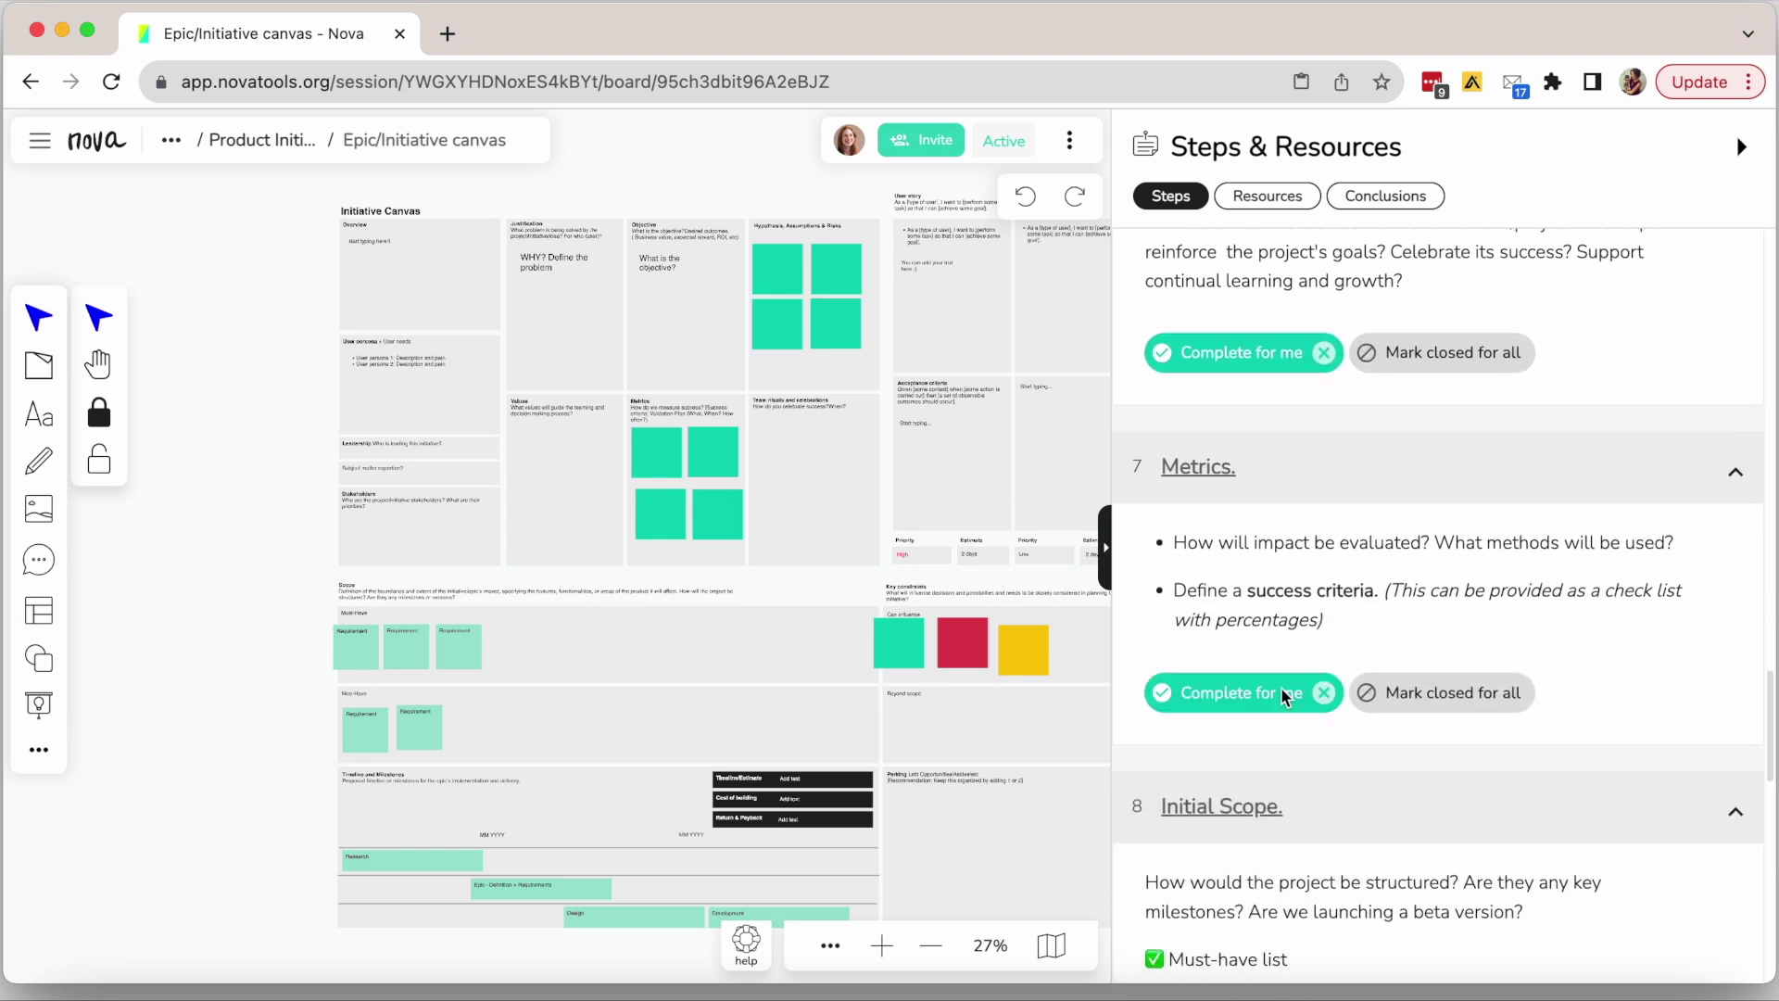
- Mark Initial Scope, Key constraints and Data & Analytics complete, then close the guide
{"action": "scroll", "coordinate": [1280, 687], "scroll_direction": "down", "scroll_amount": 5}
{"action": "left_click", "coordinate": [1270, 553]}
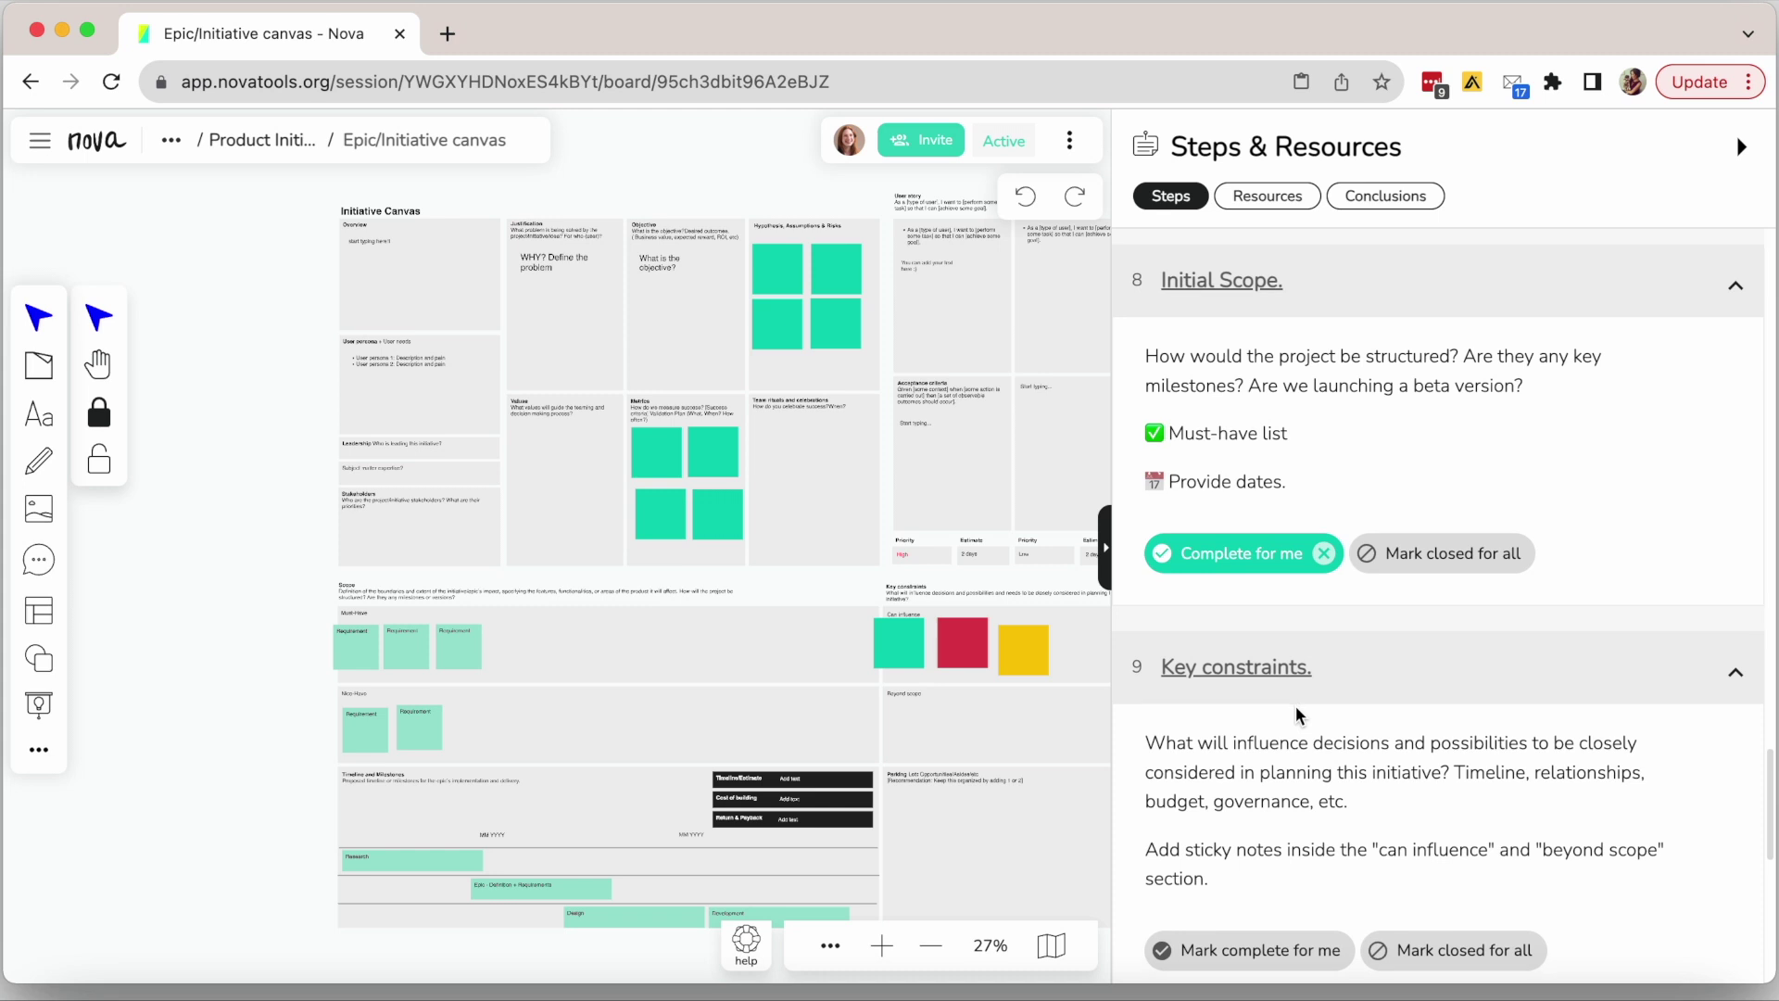
{"action": "scroll", "coordinate": [1295, 704], "scroll_direction": "down", "scroll_amount": 5}
{"action": "left_click", "coordinate": [1265, 730]}
{"action": "scroll", "coordinate": [1266, 736], "scroll_direction": "down", "scroll_amount": 1}
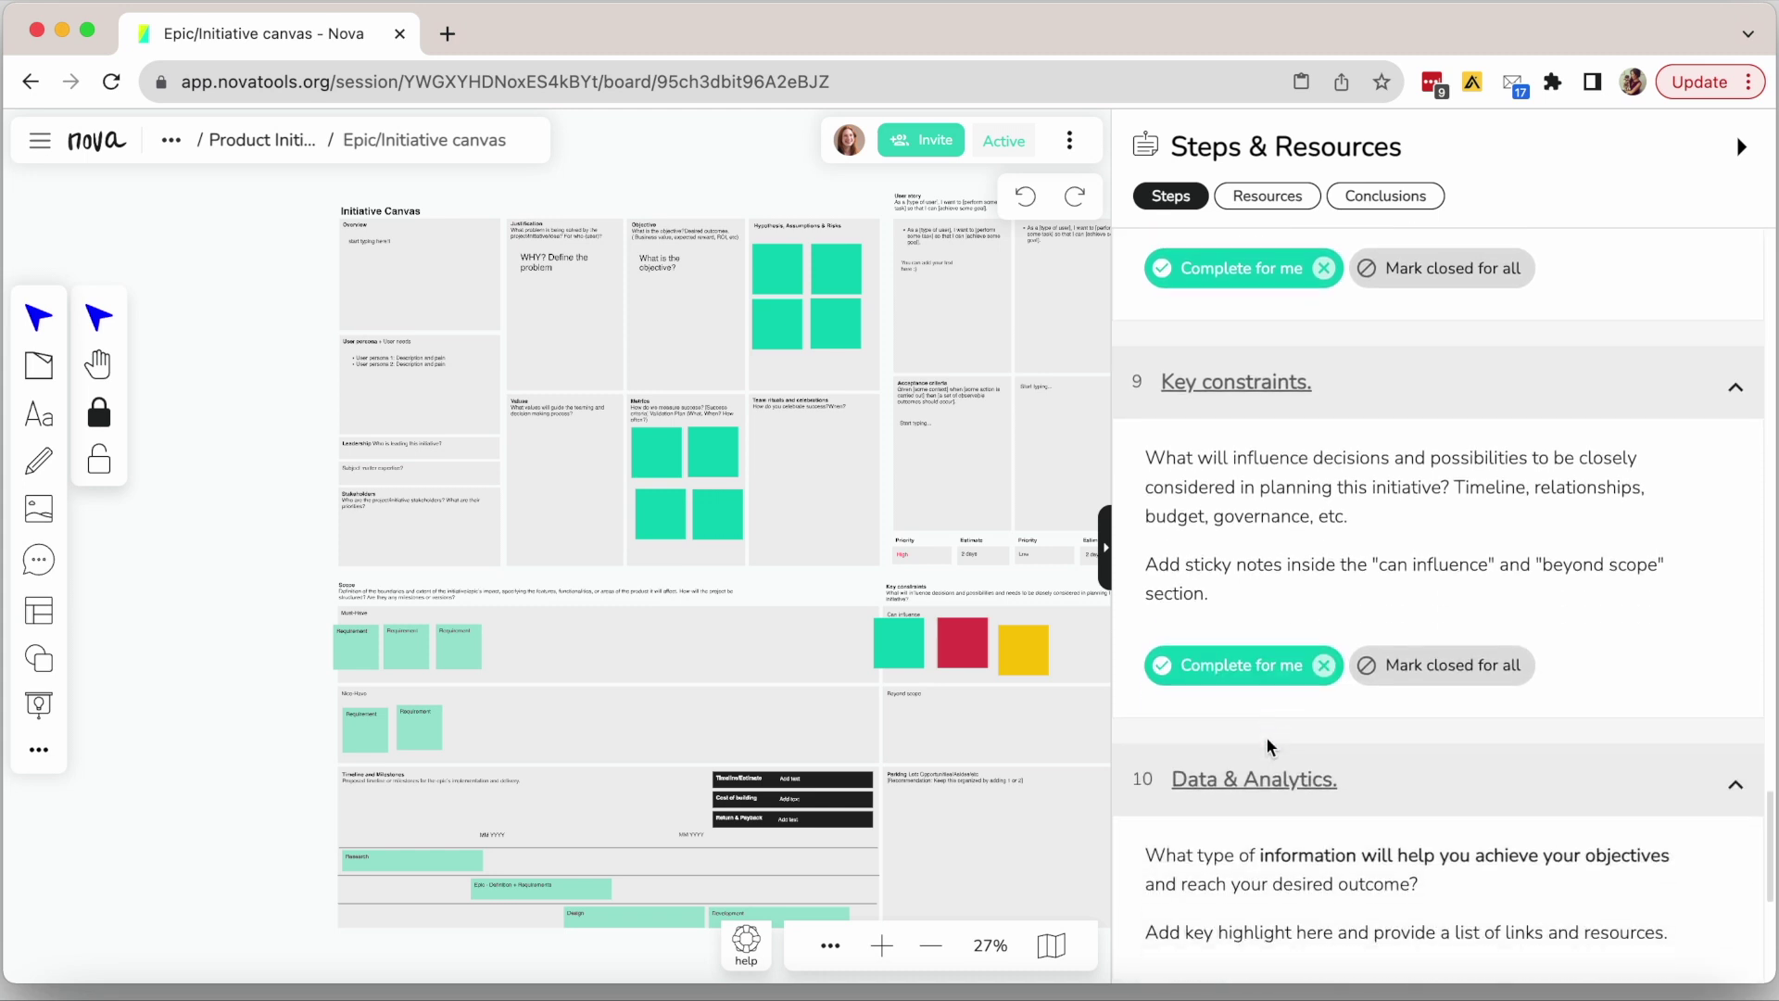
{"action": "scroll", "coordinate": [1266, 736], "scroll_direction": "down", "scroll_amount": 5}
{"action": "left_click", "coordinate": [1277, 553]}
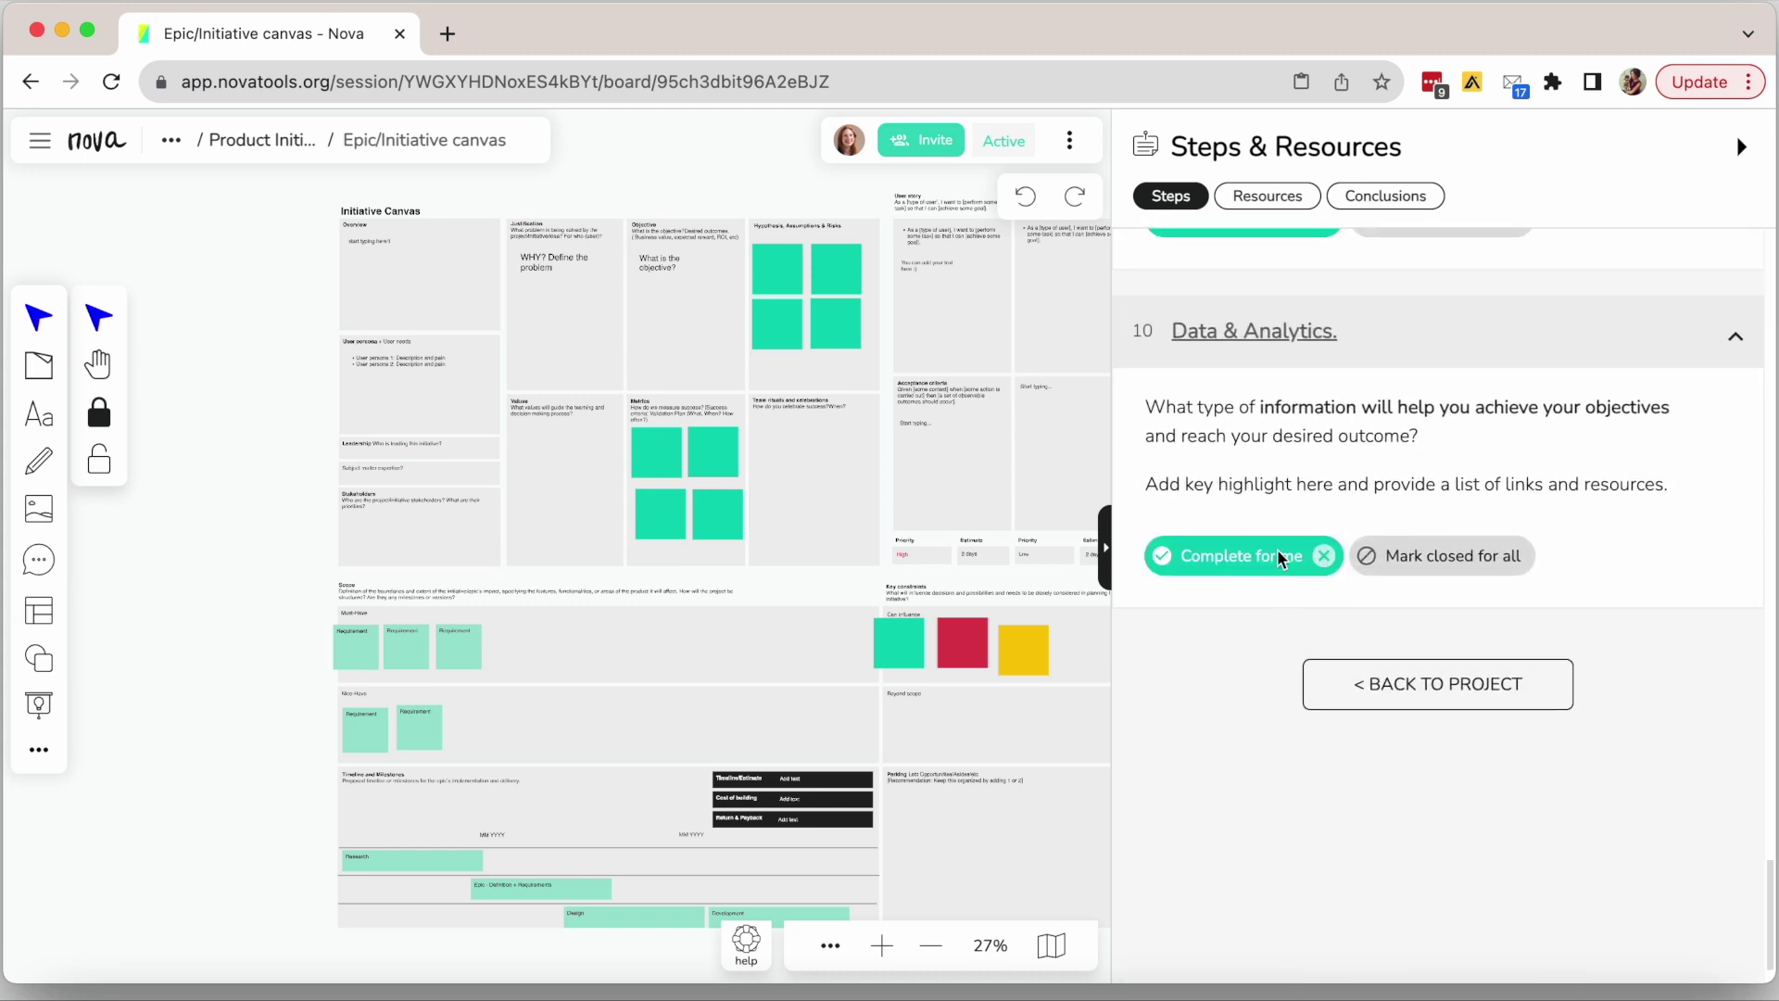
{"action": "left_click", "coordinate": [1736, 150]}
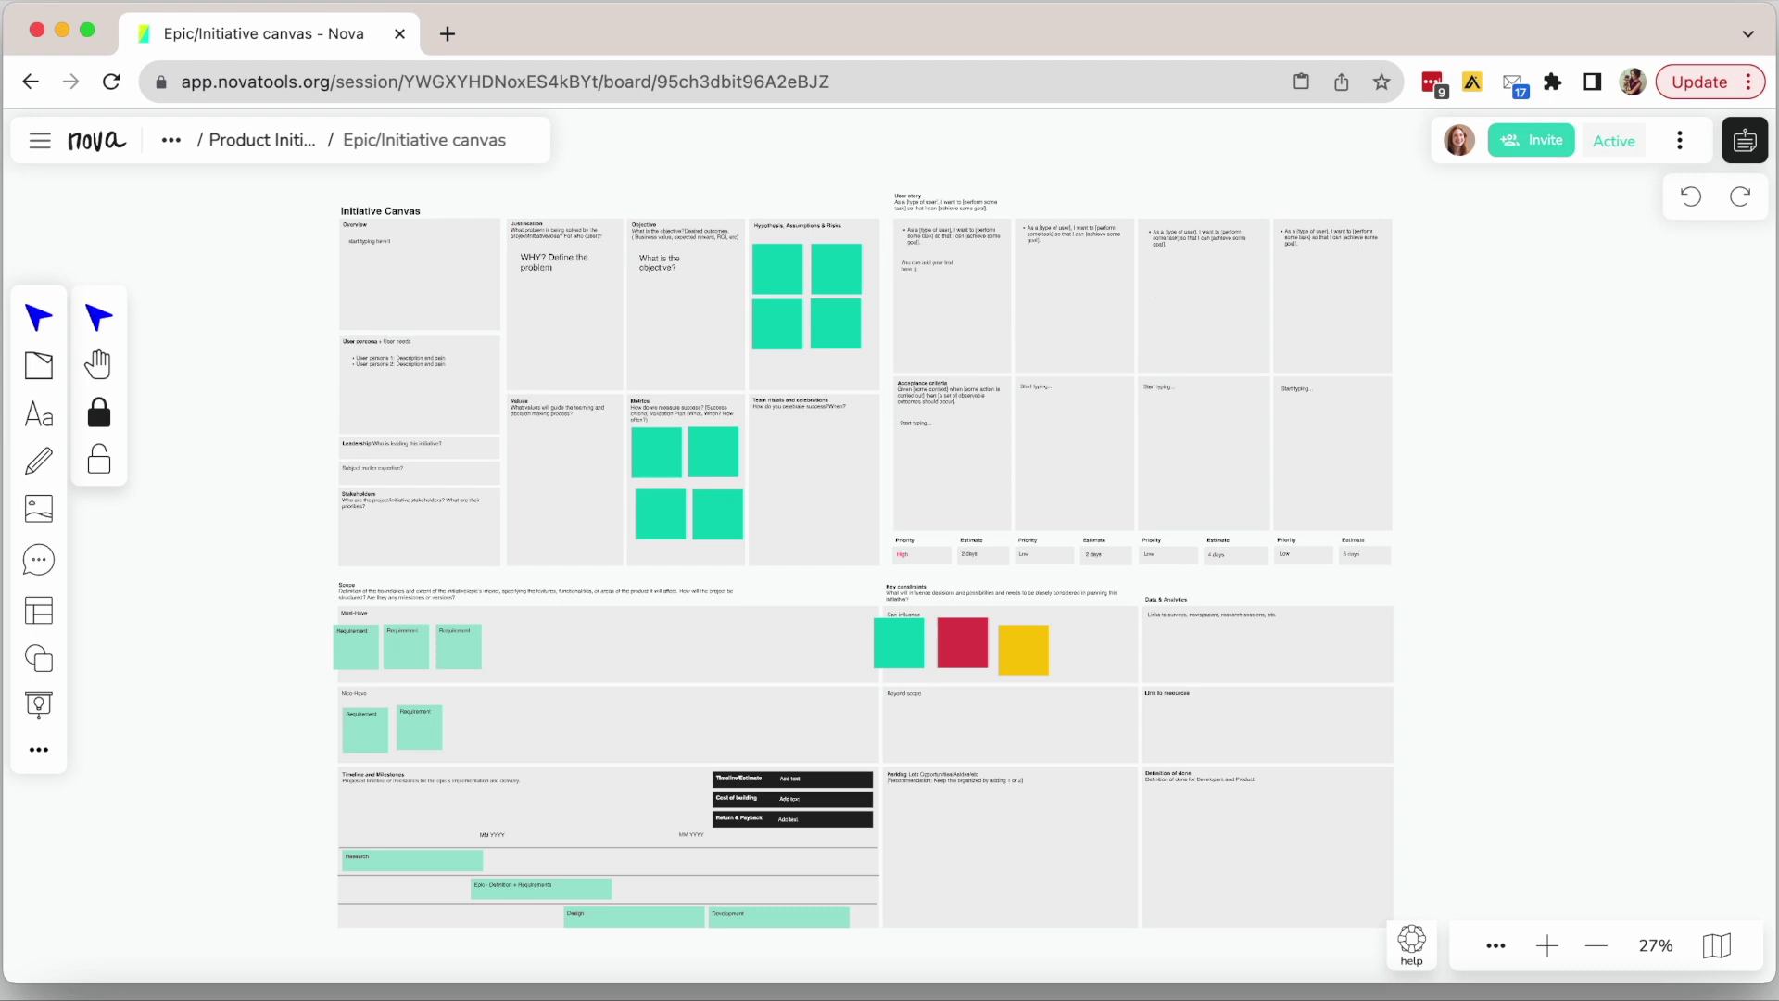
- Set up the freehand pen in black with stroke width 4
{"action": "left_click", "coordinate": [40, 462]}
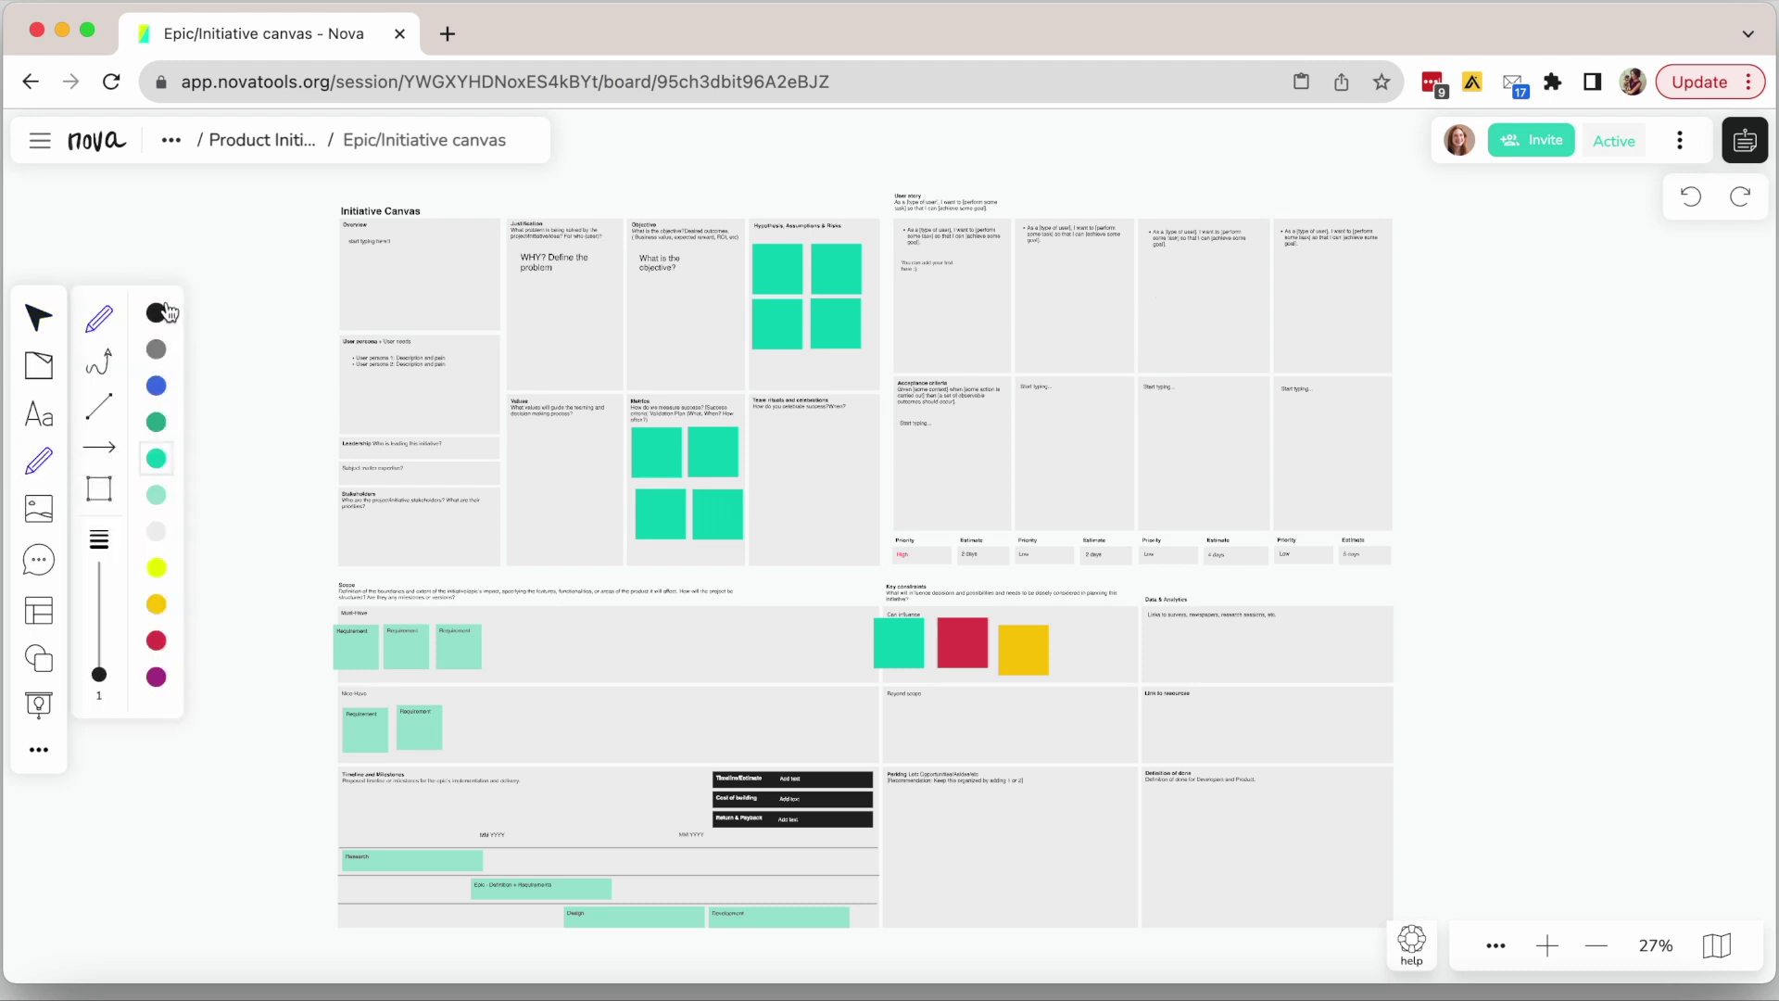
{"action": "left_click", "coordinate": [160, 313]}
{"action": "left_click_drag", "start_coordinate": [96, 669], "coordinate": [99, 659]}
- Circle the Overview, Justification, User story, Must-Have and Definition of done sections
{"action": "mouse_move", "coordinate": [481, 198]}
{"action": "left_mouse_down"}
{"action": "mouse_move", "coordinate": [390, 157]}
{"action": "mouse_move", "coordinate": [408, 363]}
{"action": "mouse_move", "coordinate": [468, 205]}
{"action": "mouse_move", "coordinate": [445, 191]}
{"action": "left_mouse_up"}
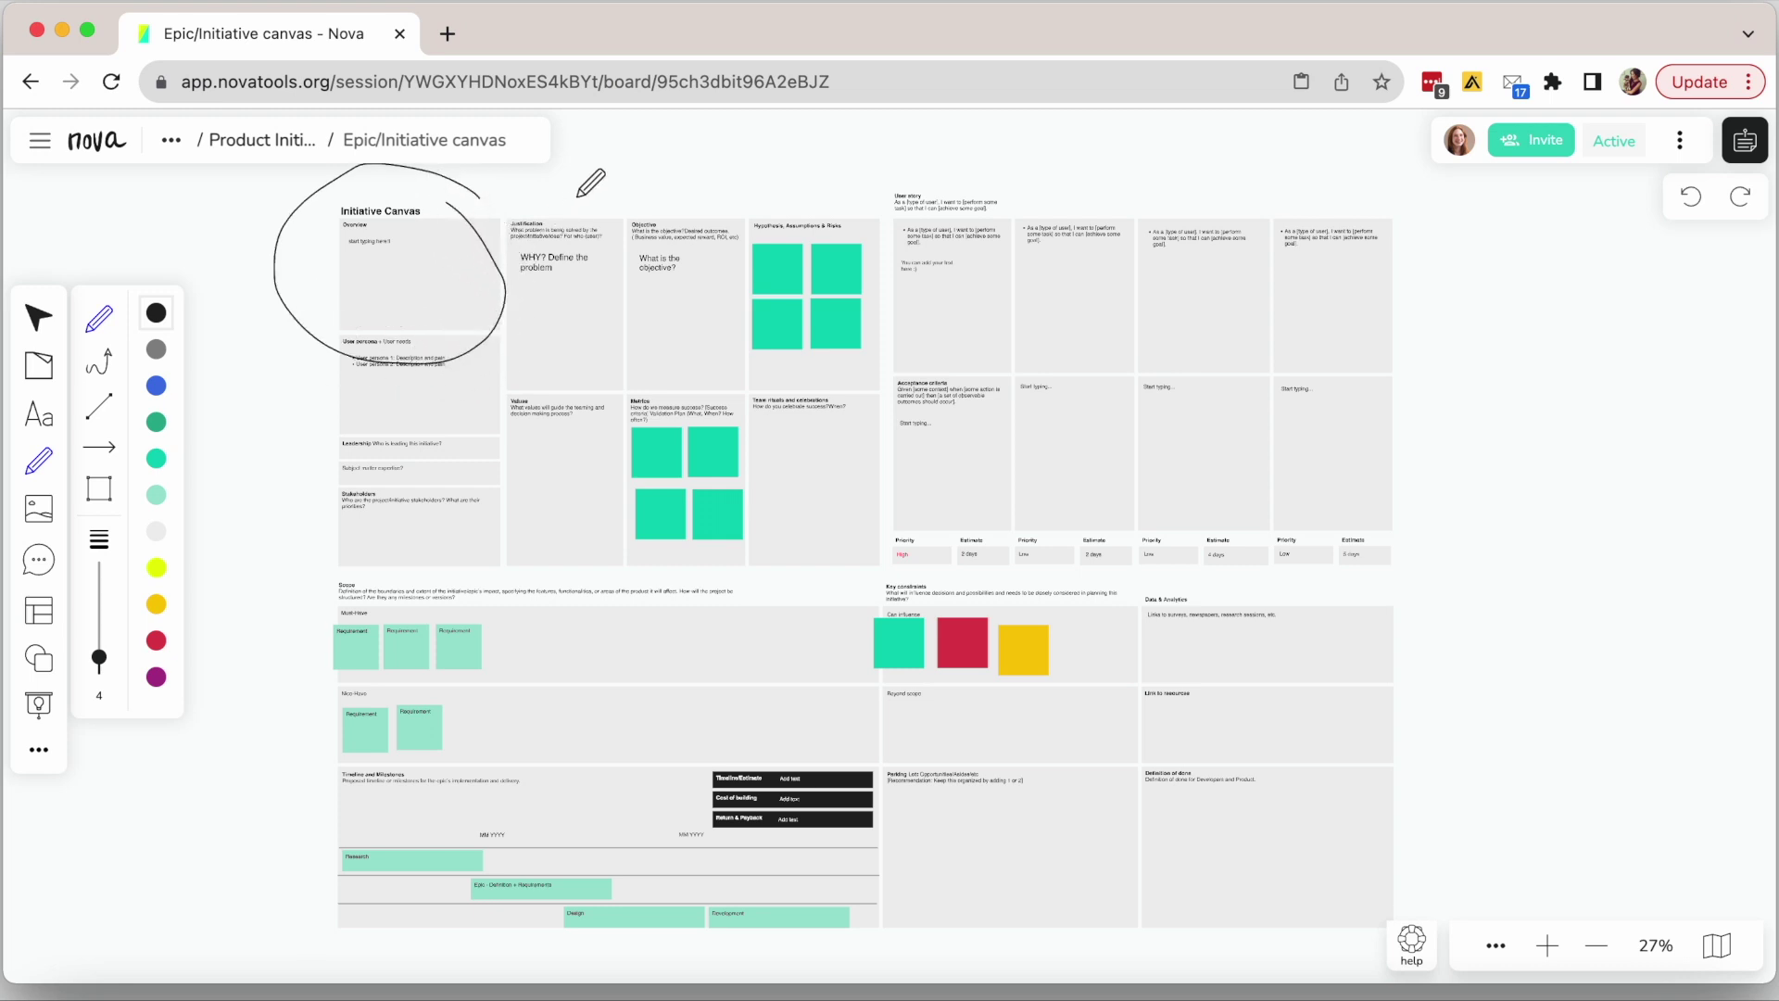
{"action": "mouse_move", "coordinate": [578, 195]}
{"action": "left_mouse_down"}
{"action": "mouse_move", "coordinate": [547, 196]}
{"action": "mouse_move", "coordinate": [516, 409]}
{"action": "mouse_move", "coordinate": [638, 271]}
{"action": "mouse_move", "coordinate": [560, 181]}
{"action": "left_mouse_up"}
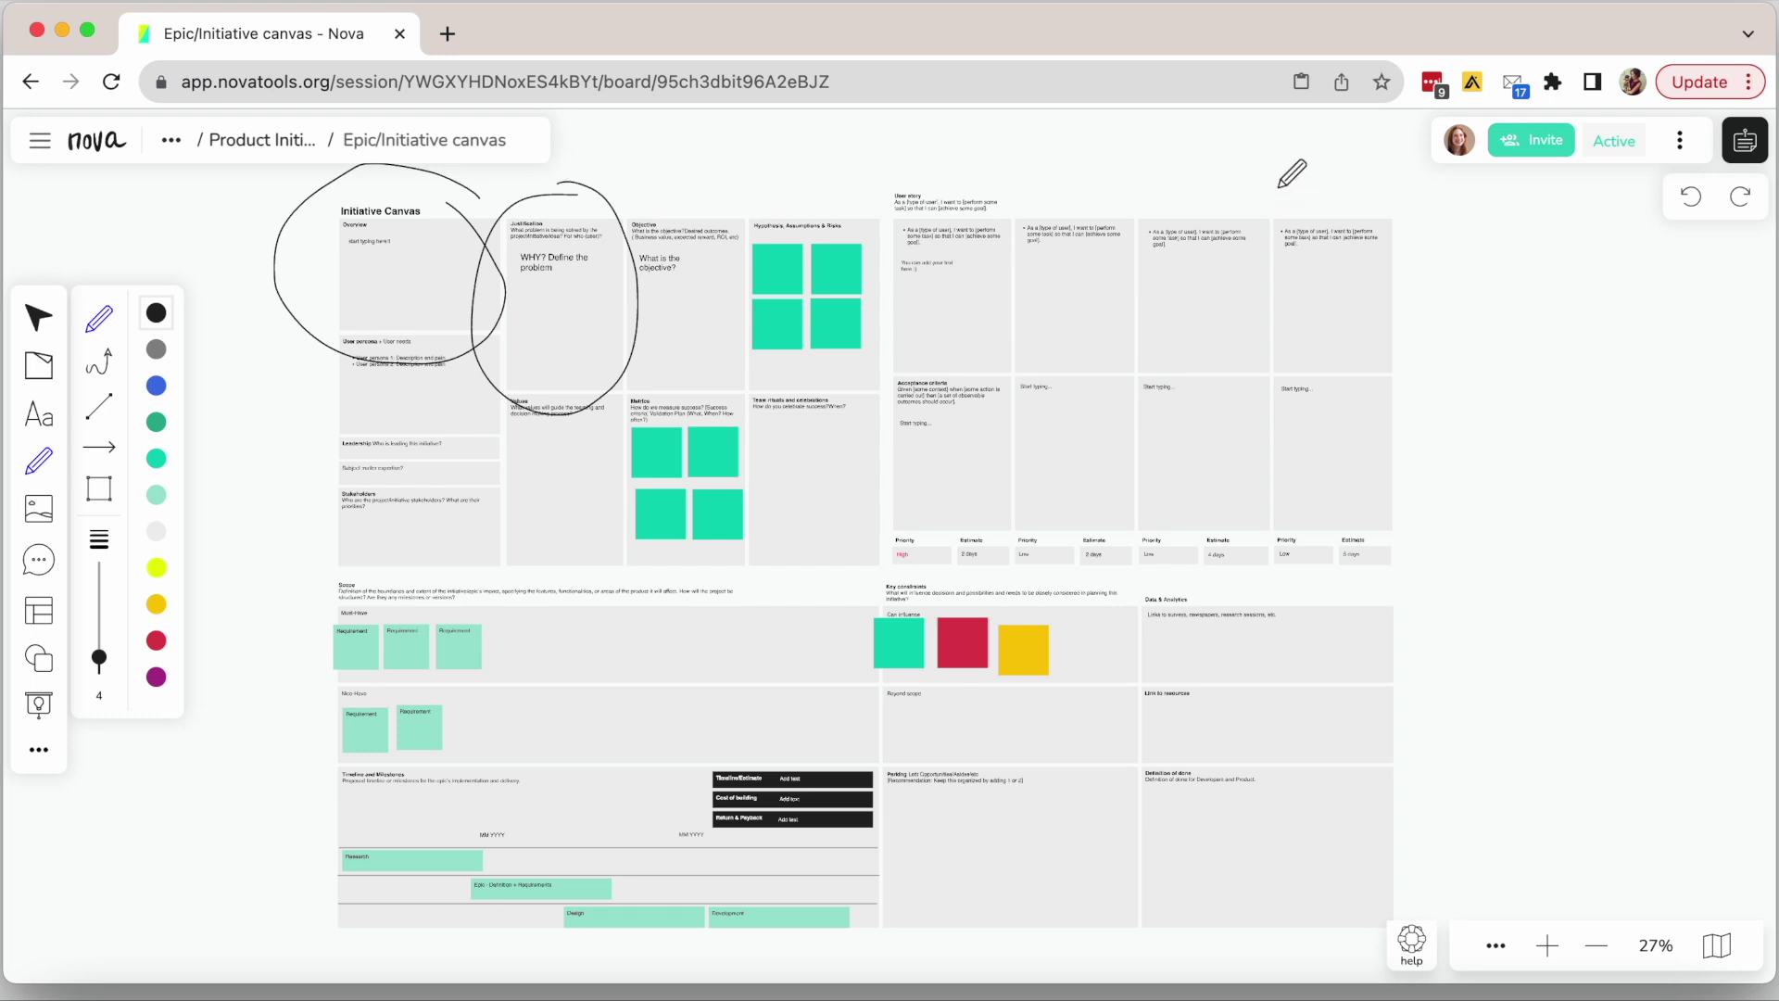
{"action": "mouse_move", "coordinate": [1412, 204]}
{"action": "left_mouse_down"}
{"action": "mouse_move", "coordinate": [1032, 180]}
{"action": "mouse_move", "coordinate": [937, 390]}
{"action": "mouse_move", "coordinate": [1441, 314]}
{"action": "mouse_move", "coordinate": [1395, 190]}
{"action": "mouse_move", "coordinate": [1335, 211]}
{"action": "left_mouse_up"}
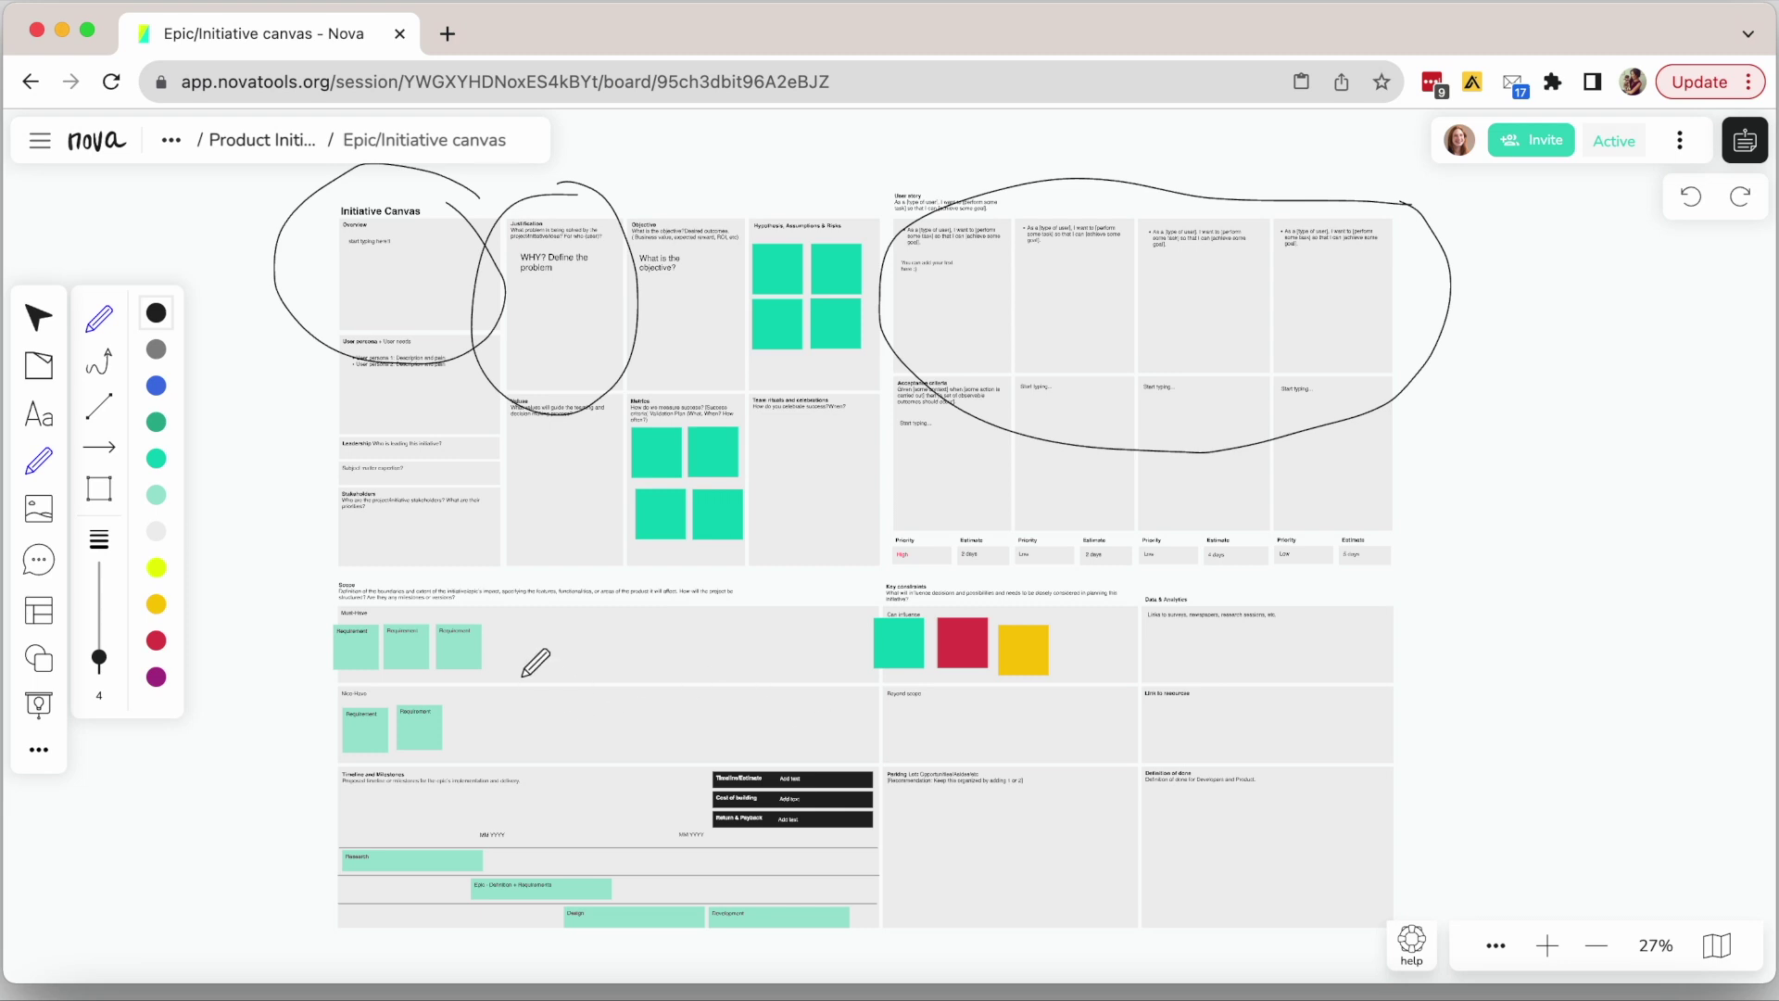
{"action": "left_click", "coordinate": [401, 579]}
{"action": "mouse_move", "coordinate": [401, 581]}
{"action": "left_mouse_down"}
{"action": "mouse_move", "coordinate": [309, 615]}
{"action": "mouse_move", "coordinate": [596, 707]}
{"action": "mouse_move", "coordinate": [504, 584]}
{"action": "mouse_move", "coordinate": [352, 585]}
{"action": "left_mouse_up"}
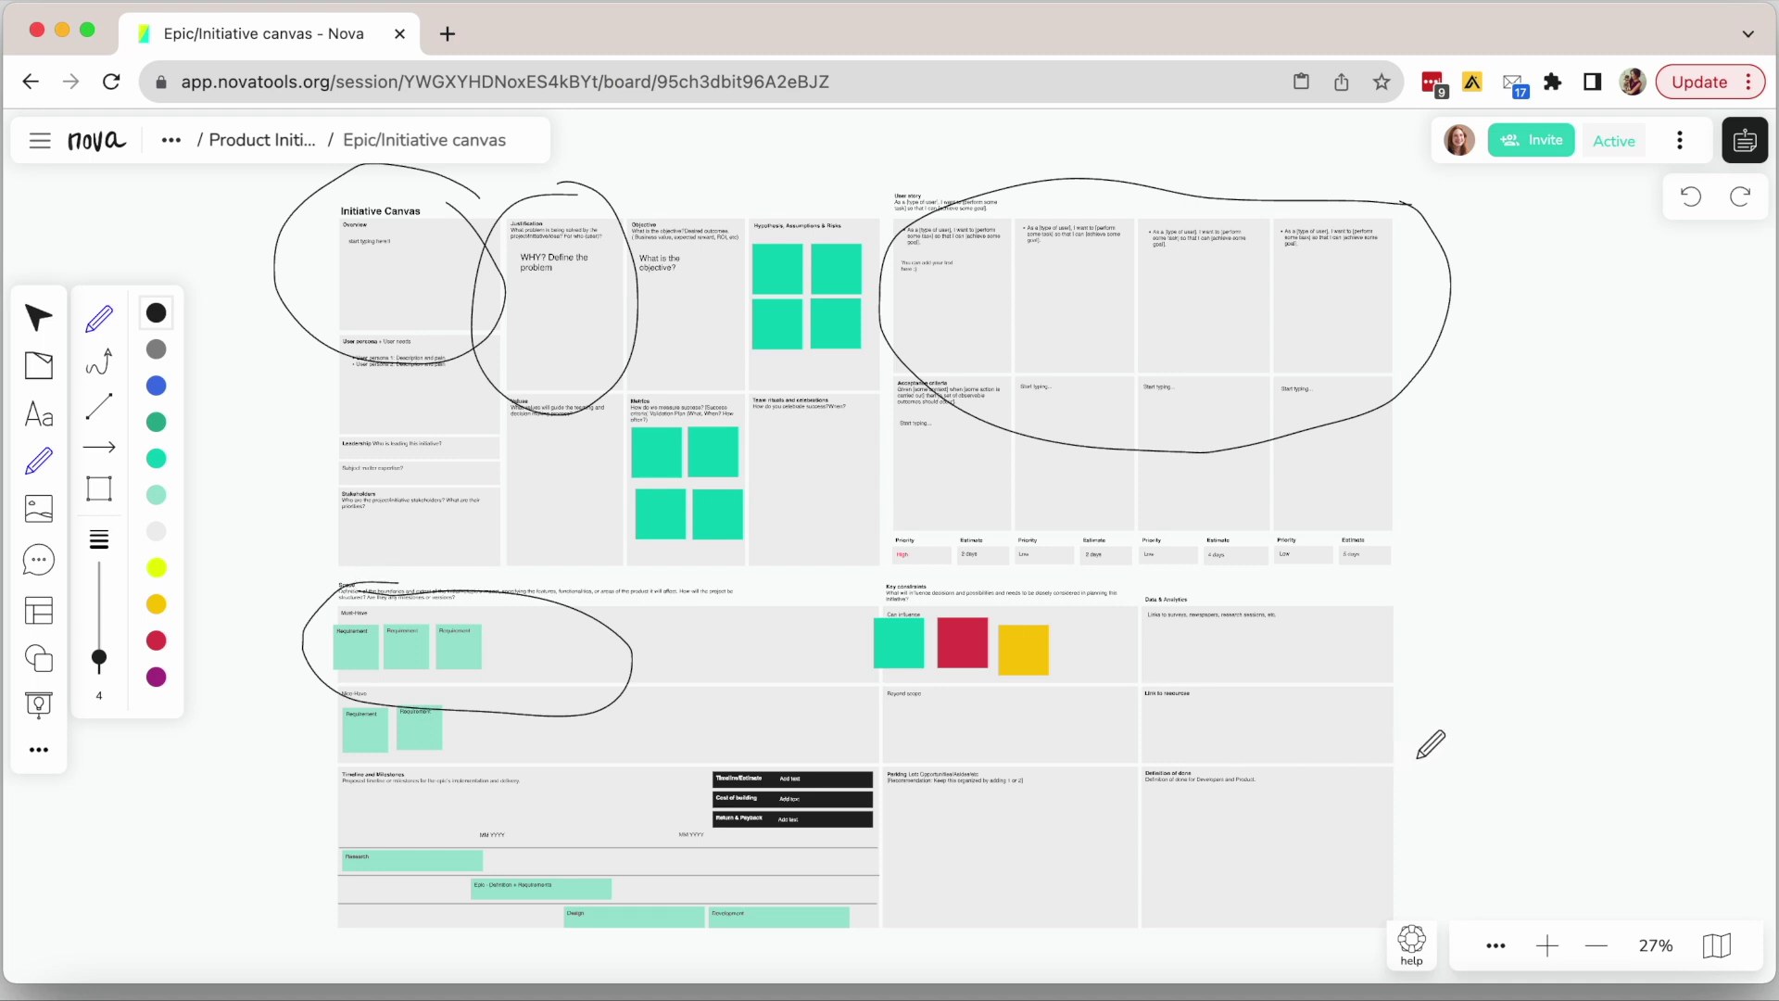
{"action": "mouse_move", "coordinate": [1418, 758]}
{"action": "left_mouse_down"}
{"action": "mouse_move", "coordinate": [1251, 717]}
{"action": "mouse_move", "coordinate": [1132, 841]}
{"action": "mouse_move", "coordinate": [1418, 838]}
{"action": "mouse_move", "coordinate": [1369, 732]}
{"action": "left_mouse_up"}
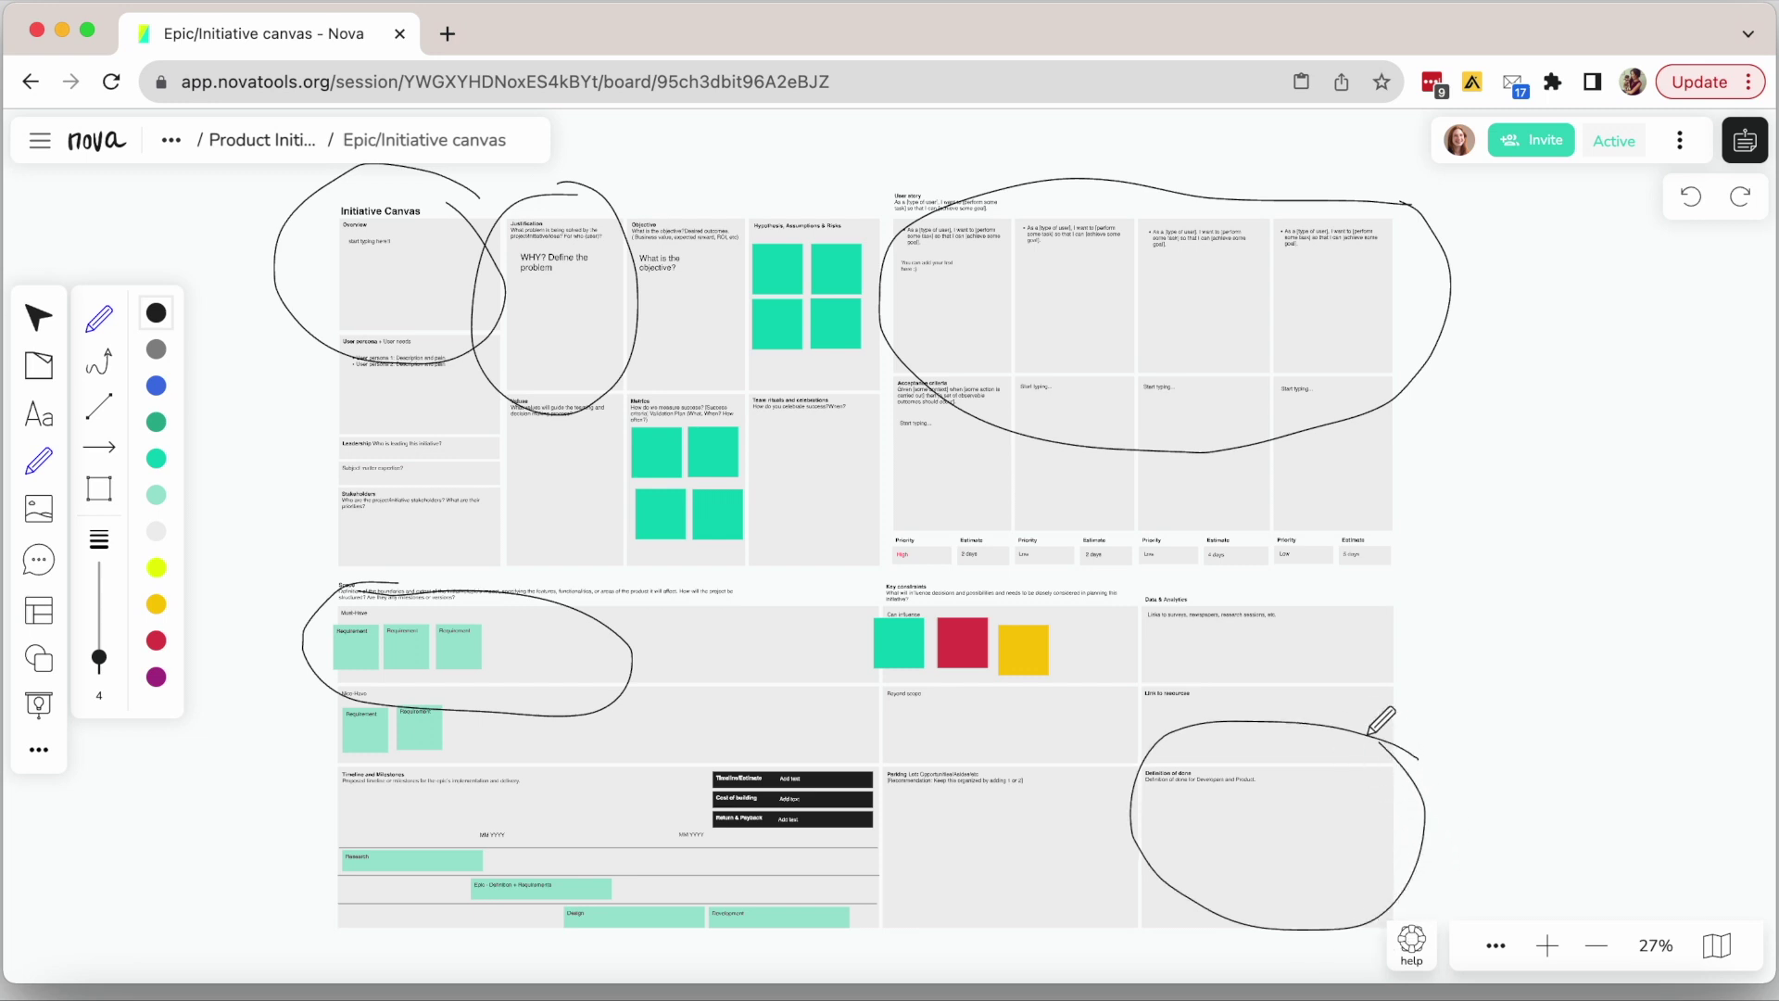